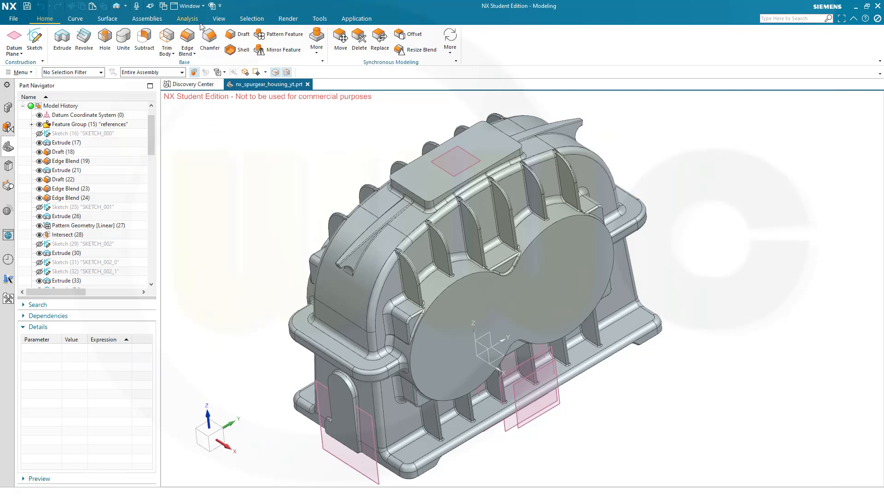
Hide all solid bodies of the gear housing and show all sketches.
click(212, 5)
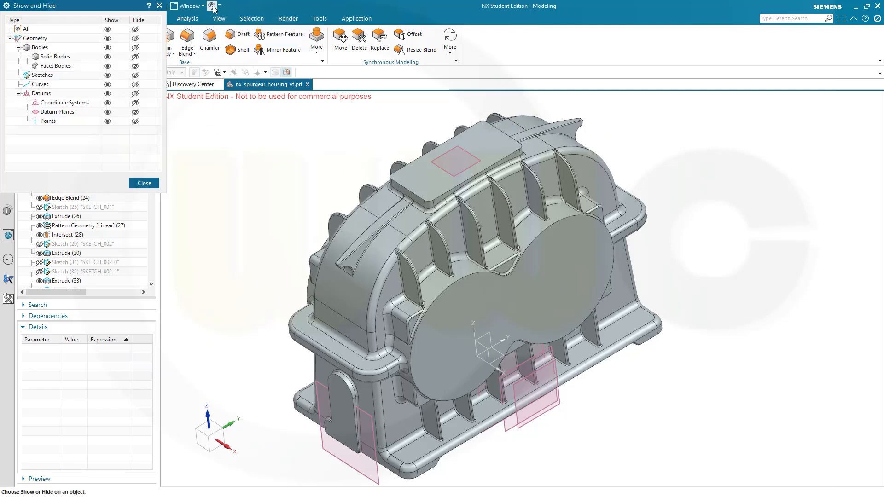
click(135, 57)
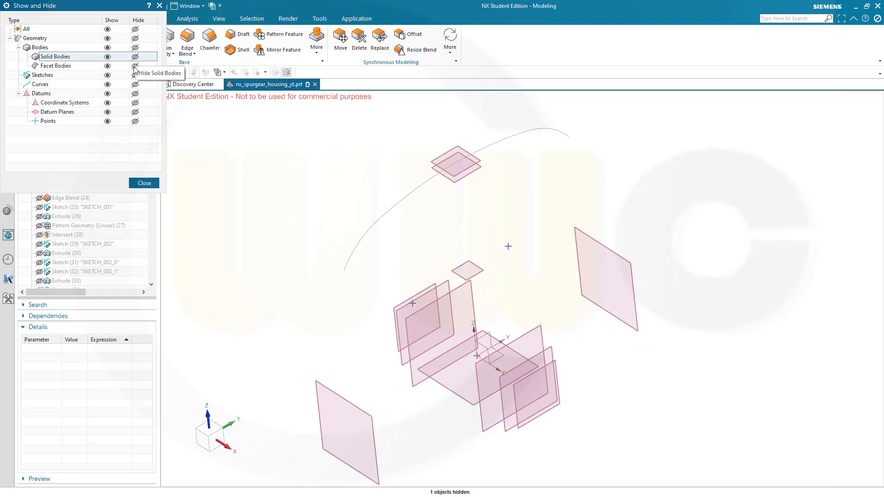
click(107, 75)
click(144, 183)
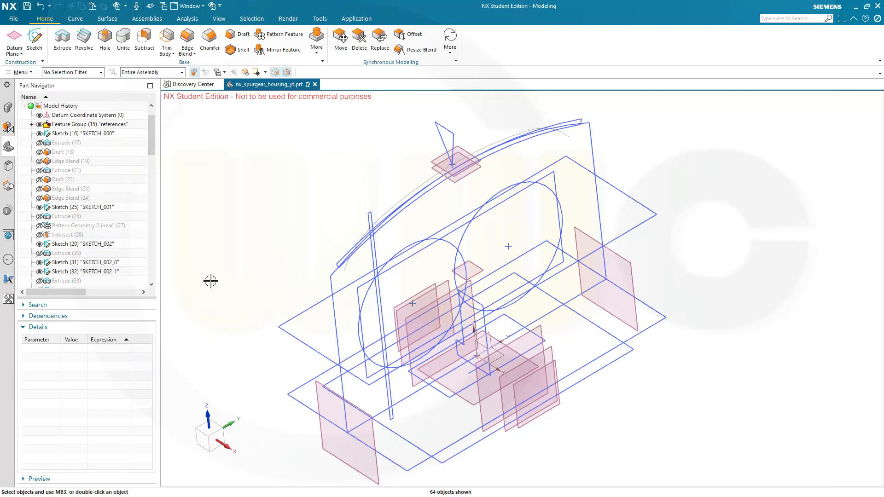
Roll the model history back by making the housing outline sketch SKETCH_000 the current feature.
shift+middle_drag(214, 245, 283, 264)
scroll(59, 177, up, 1)
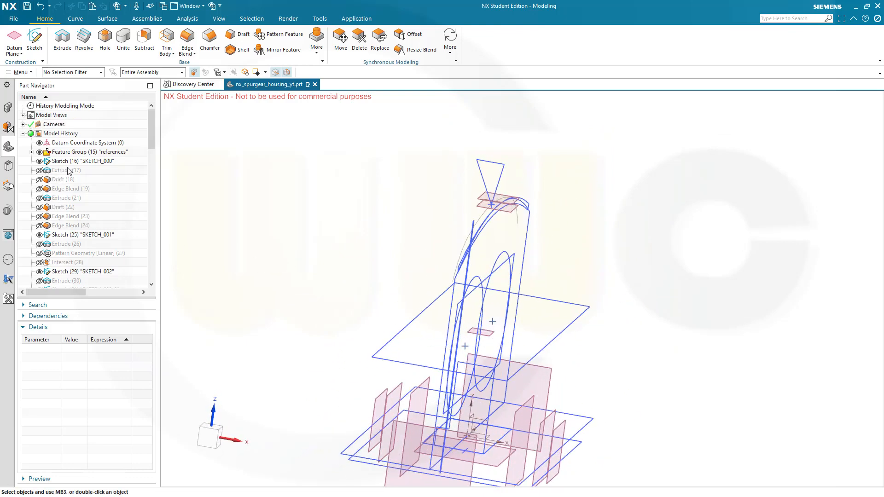
right_click(60, 162)
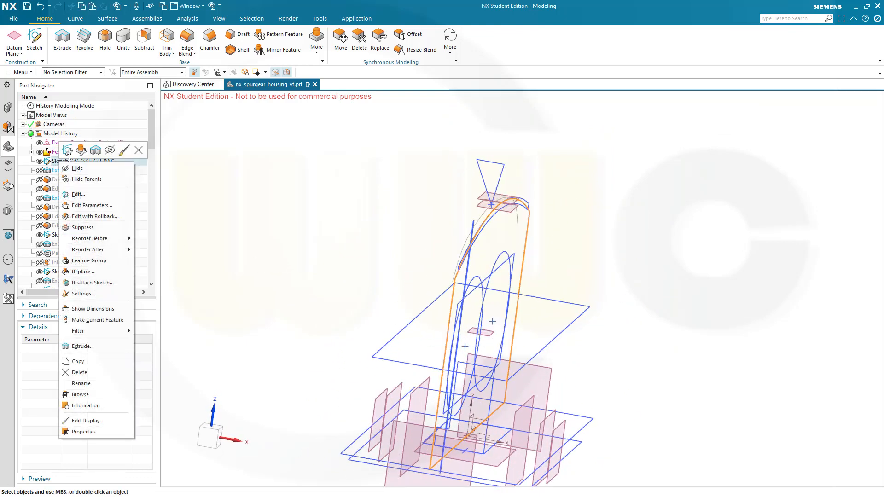
click(110, 319)
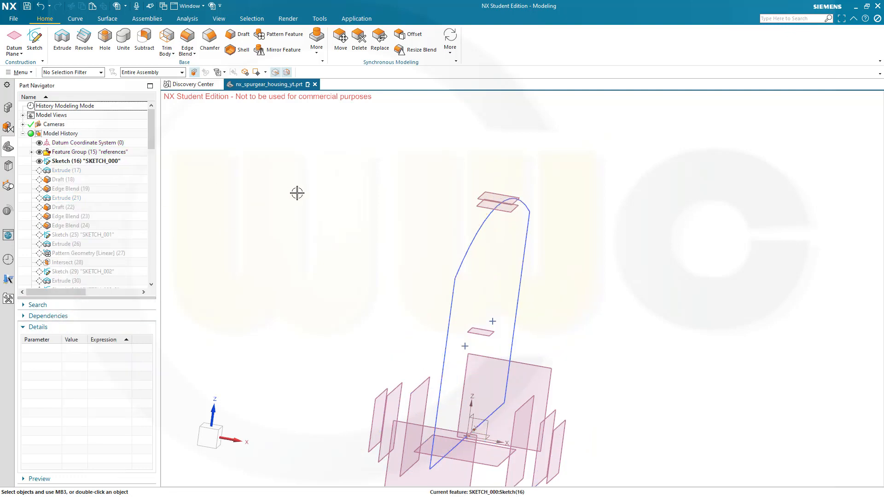
Create a datum plane offset 21 mm from the YZ plane of the datum coordinate system.
click(15, 35)
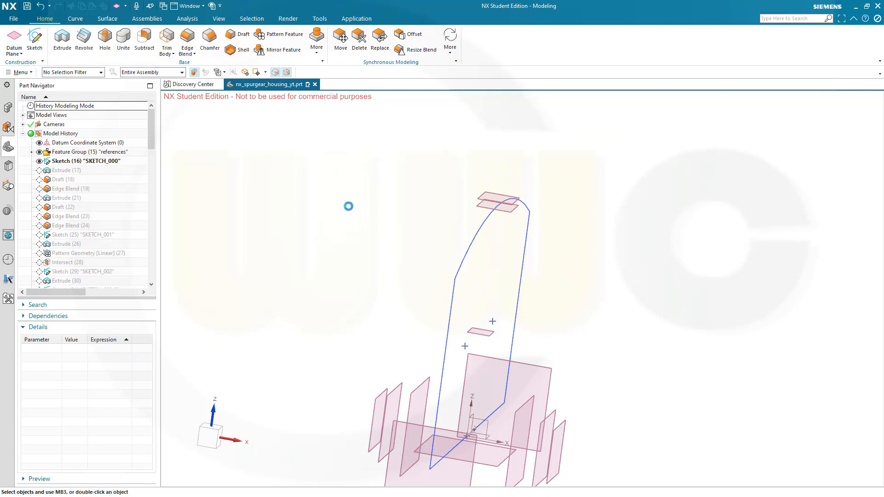
middle_drag(364, 332, 574, 420)
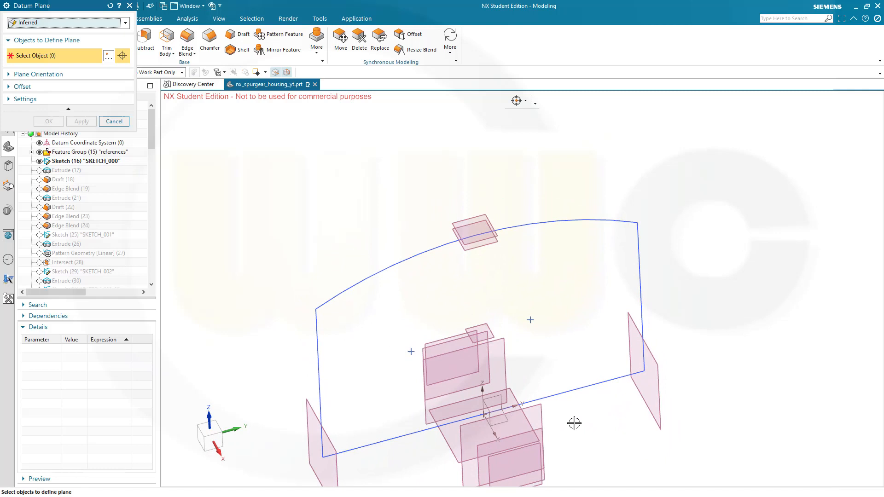
click(499, 395)
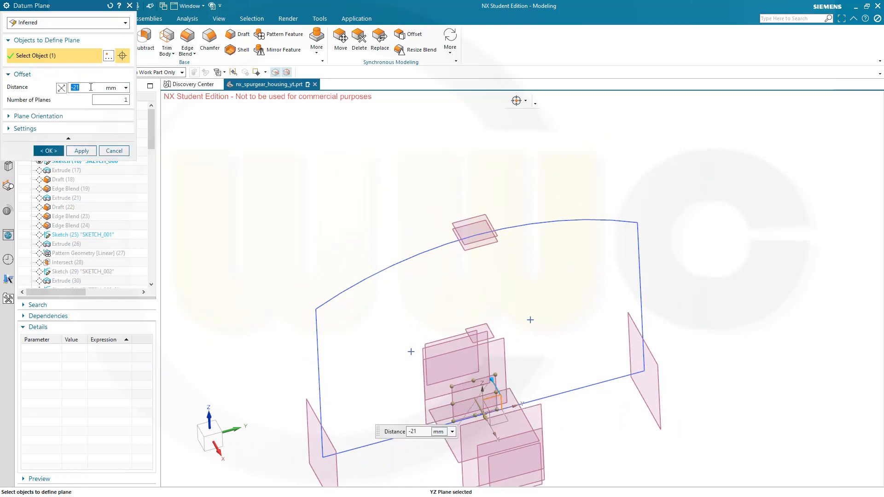
text(2)
click(57, 152)
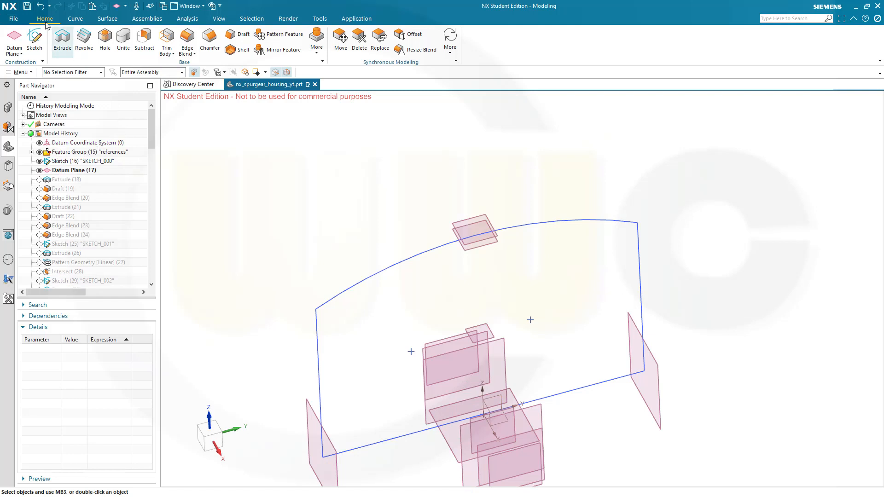
Create a second datum plane offset -21 mm from the YZ plane.
click(14, 38)
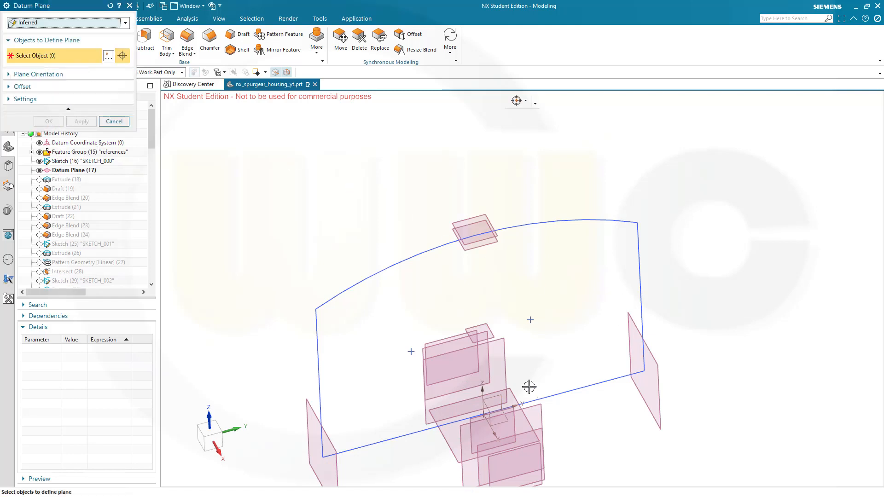
click(506, 396)
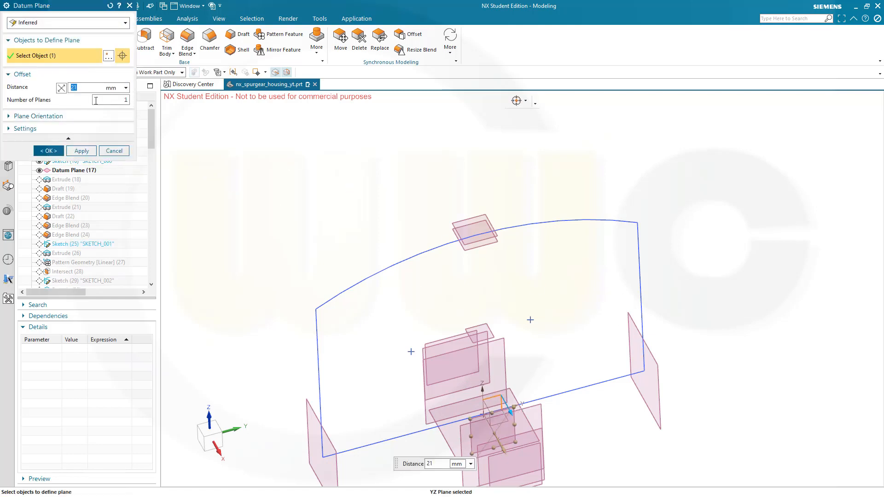
text(-)
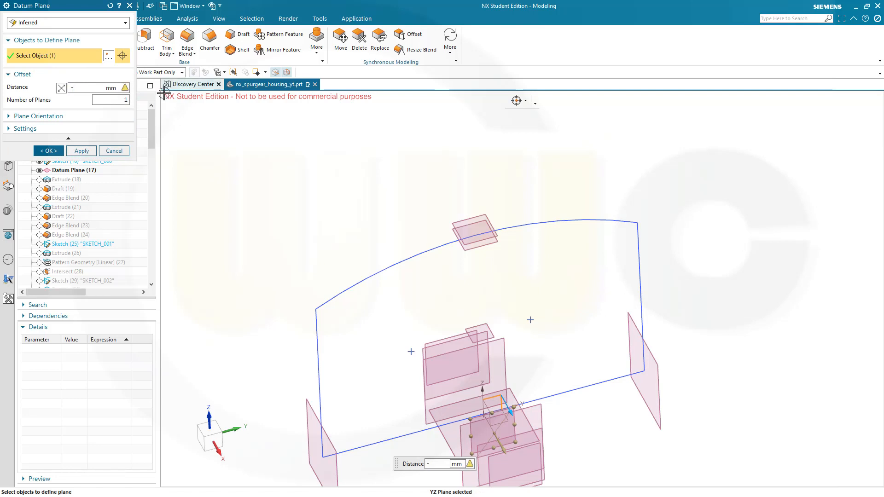
text(21)
click(49, 151)
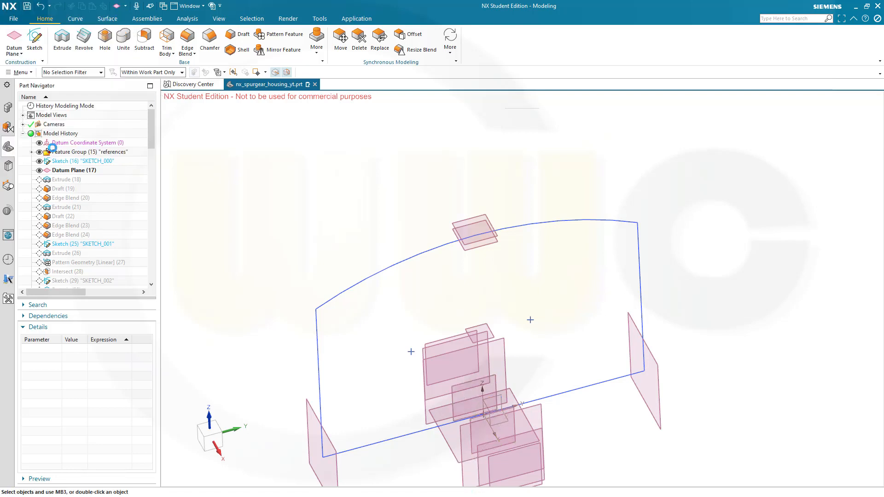
Rename the two new datum planes after their offsets, as "-21" and "21".
click(78, 181)
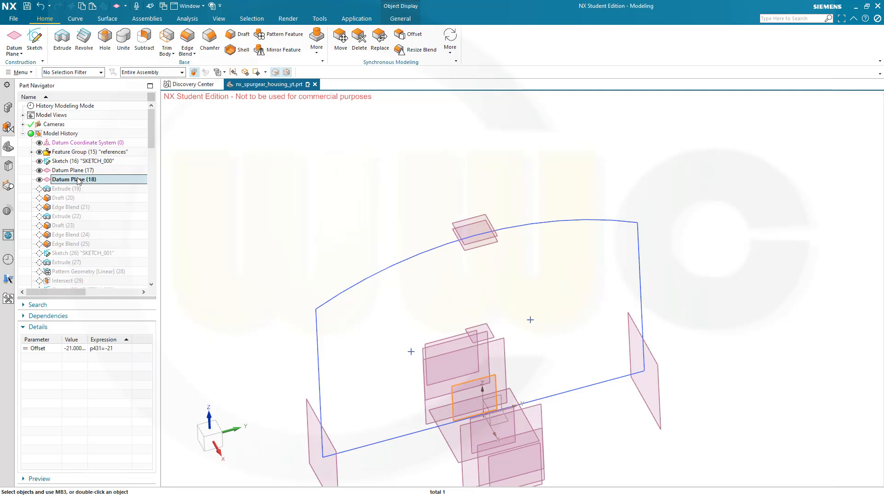
click(79, 180)
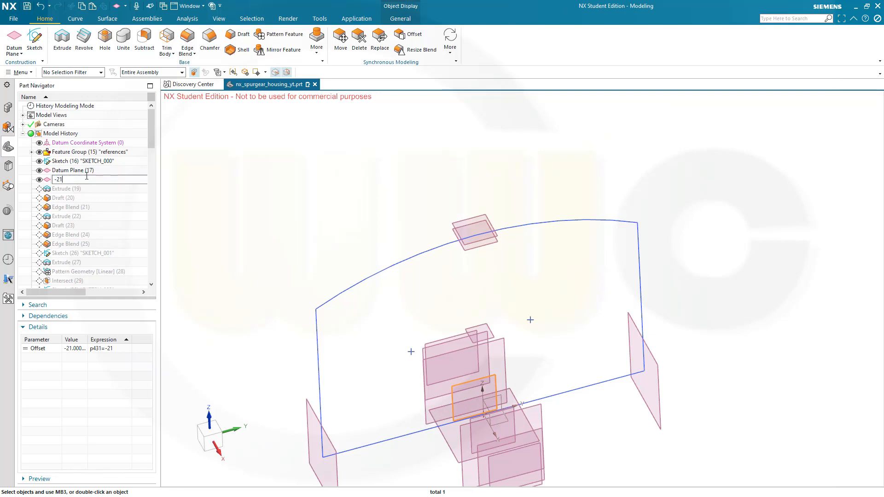
key(Return)
click(86, 172)
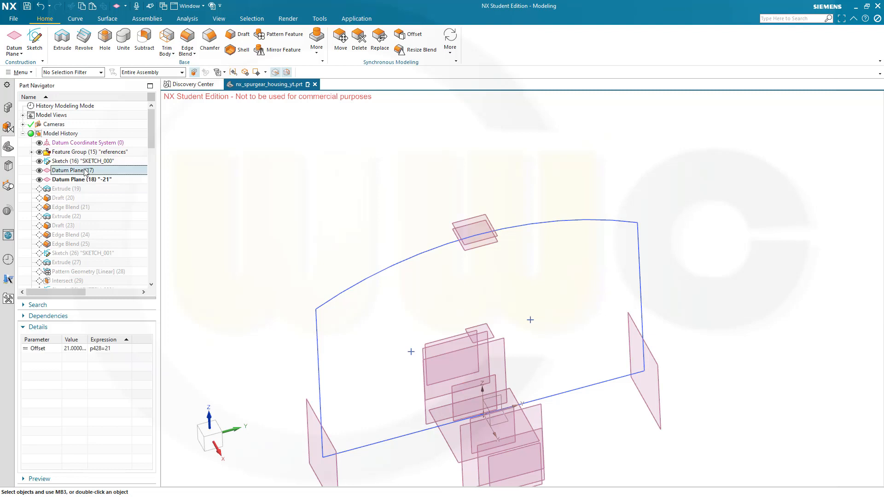
click(85, 172)
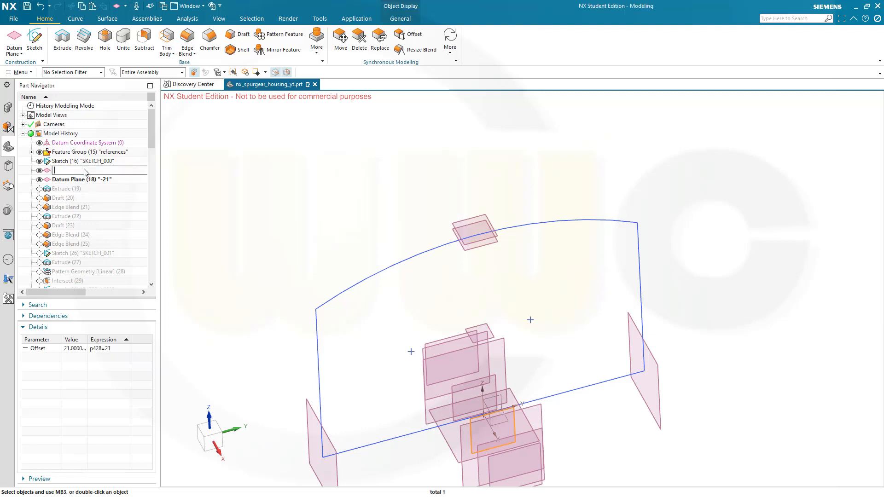
text(21)
key(Return)
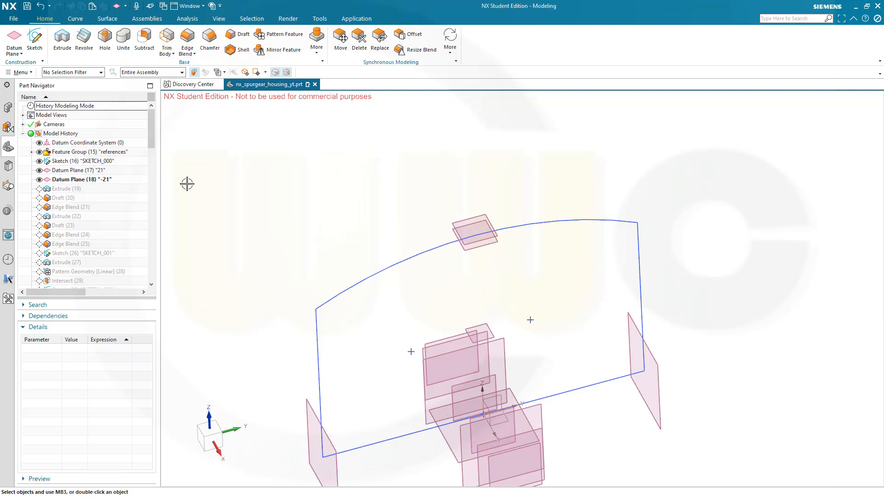
Move the datum planes "21" and "-21" into the "references" feature group.
click(71, 181)
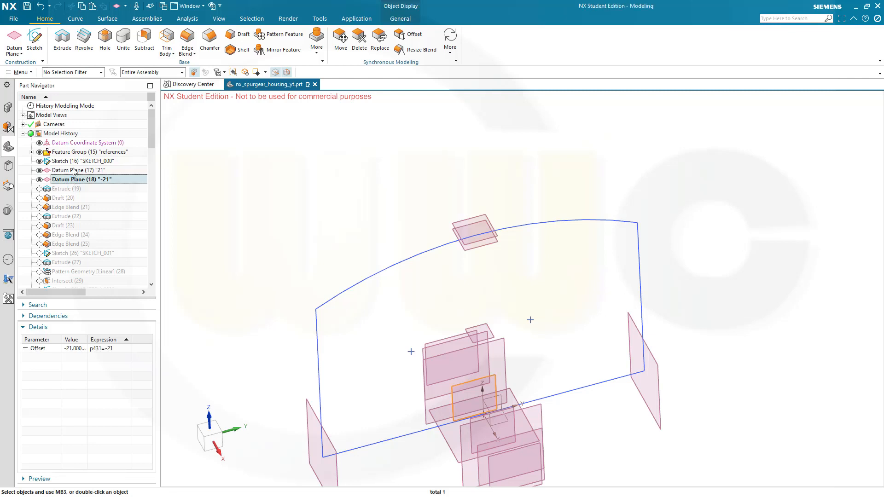
ctrl+click(73, 171)
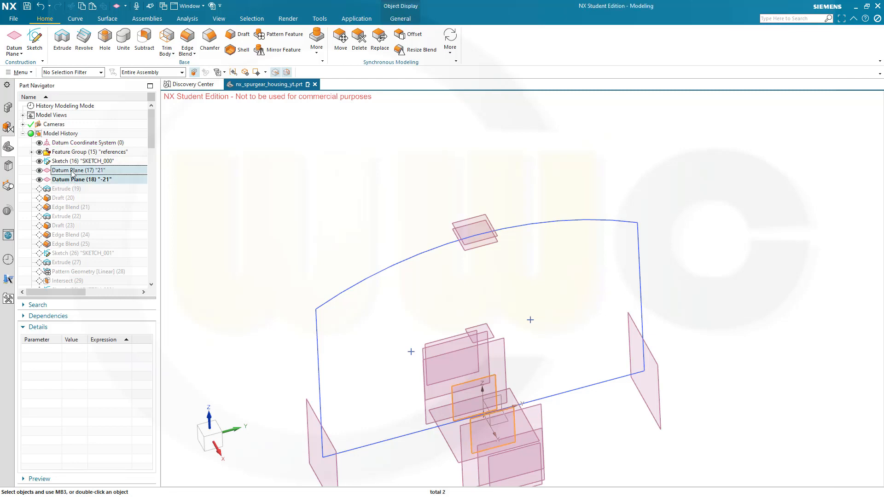
drag(72, 174, 76, 154)
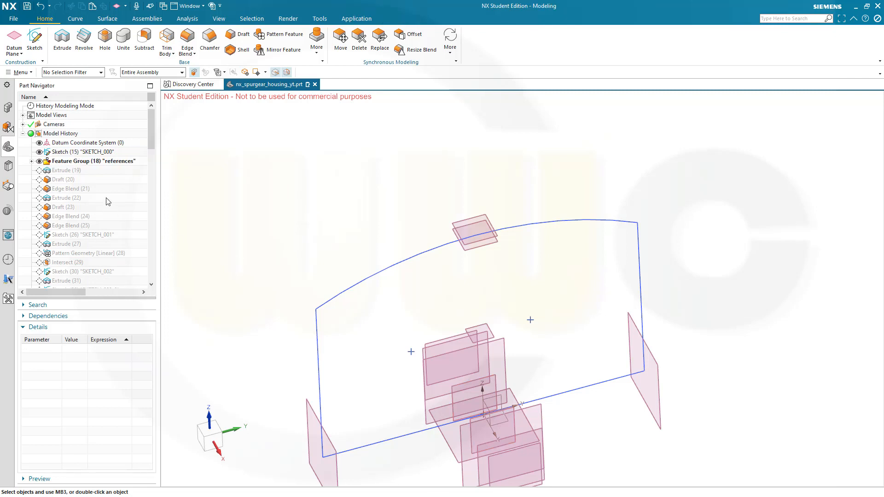
Roll the model history forward by making the final feature, Chamfer (97), current.
scroll(121, 215, down, 20)
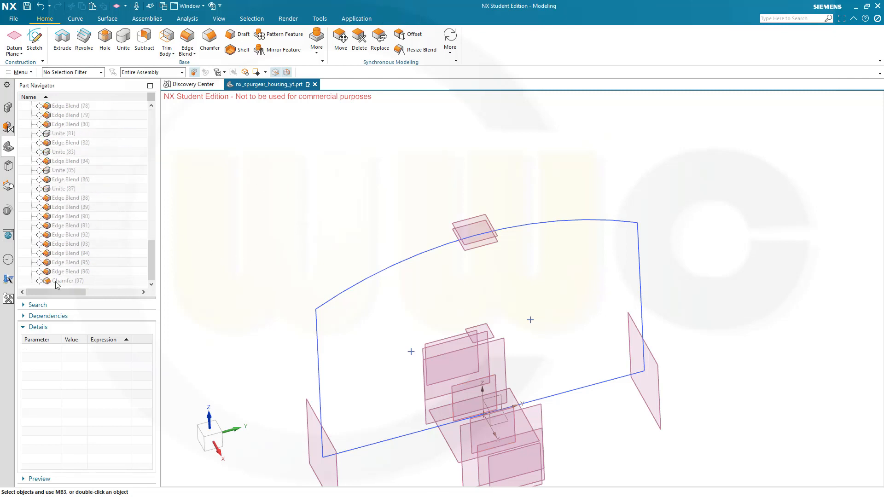
click(77, 282)
right_click(76, 282)
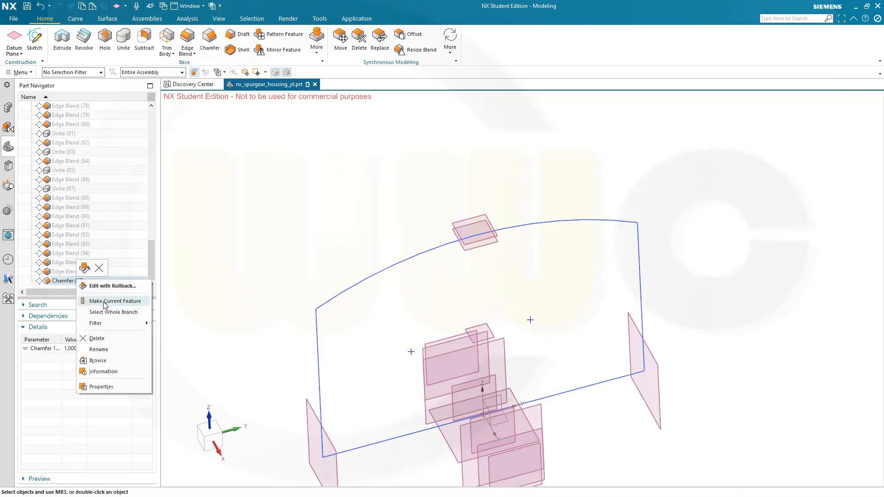
click(106, 301)
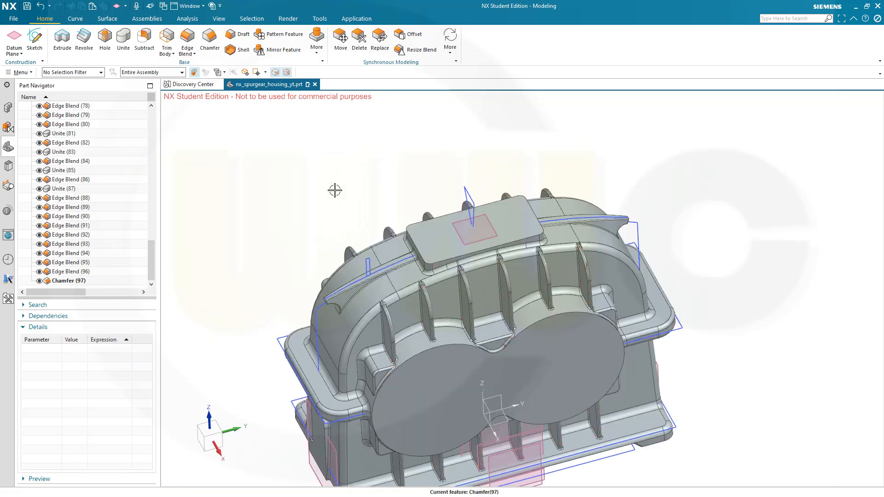
Hide the restored solid body again, with all sketches set to shown.
click(212, 7)
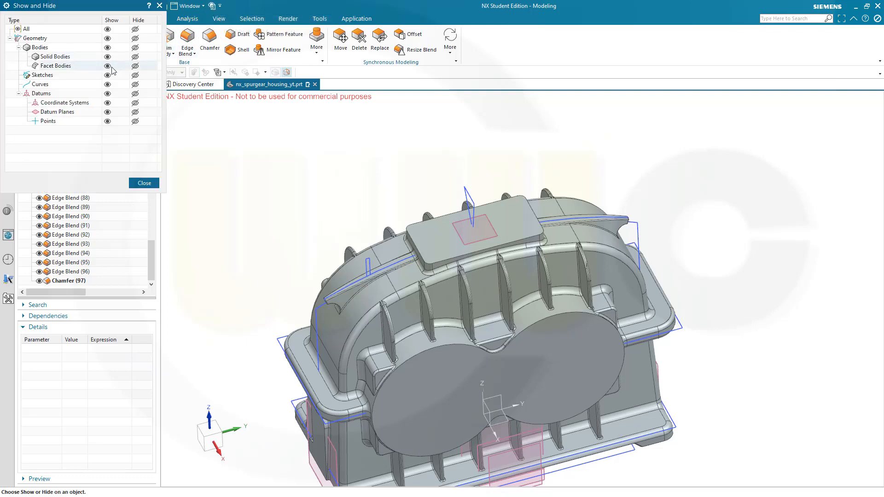
click(135, 57)
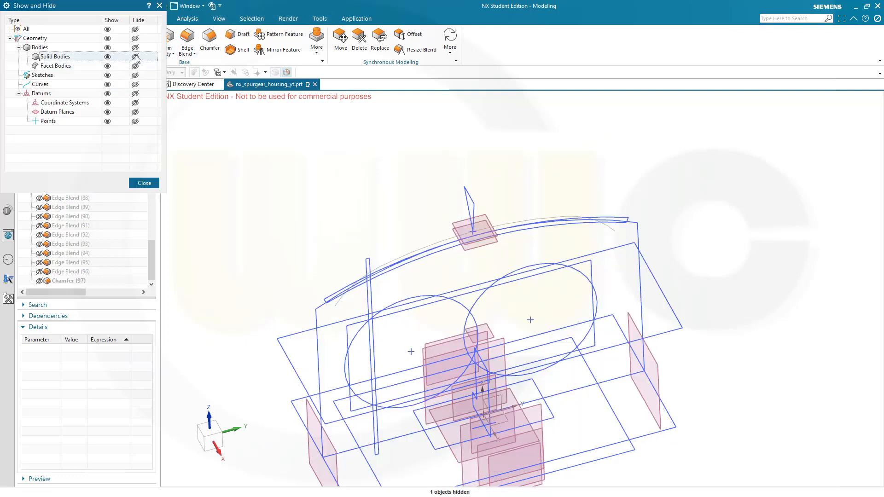
click(106, 76)
middle_click(705, 401)
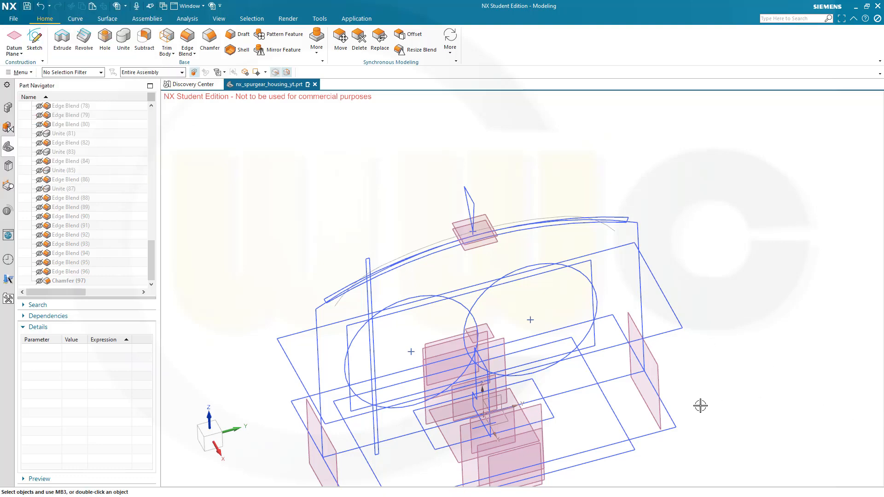
mouse_move(640, 374)
middle_down()
mouse_move(652, 330)
mouse_move(614, 264)
mouse_move(655, 313)
middle_up()
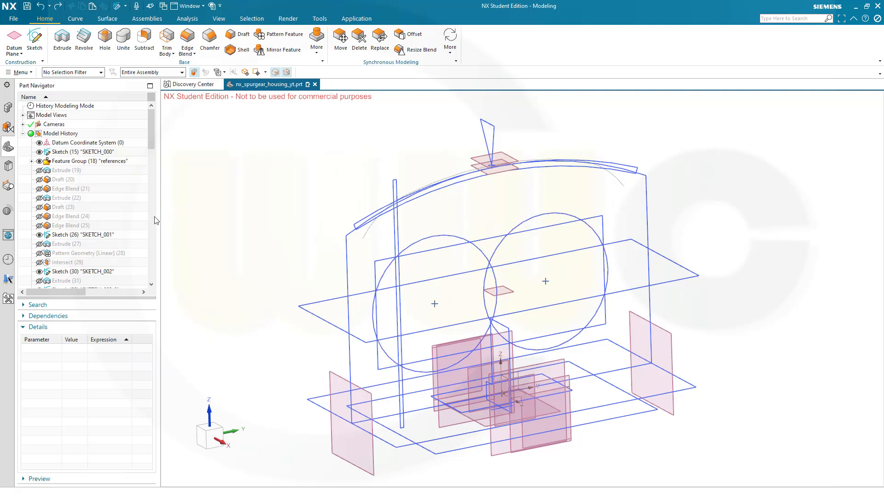
Copy the circle sketches SKETCH_004 and SKETCH_005 and paste them at the end of the model history, keeping the default references.
scroll(135, 228, down, 3)
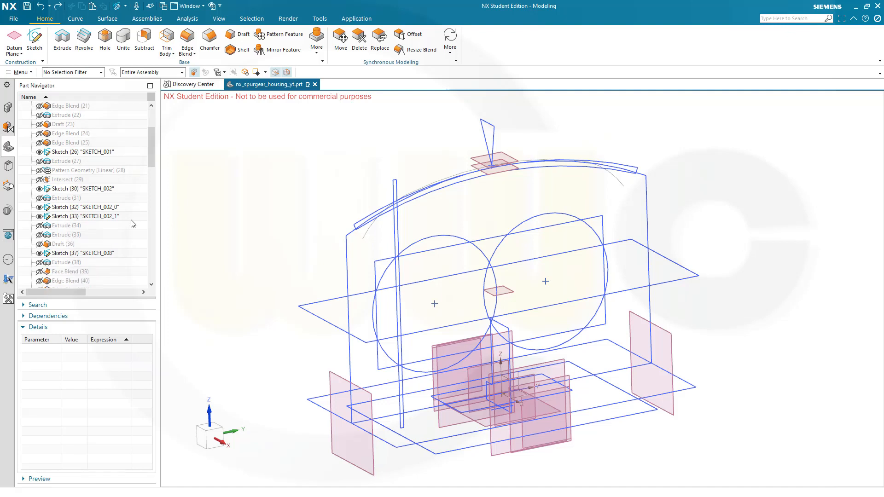
scroll(118, 181, up, 1)
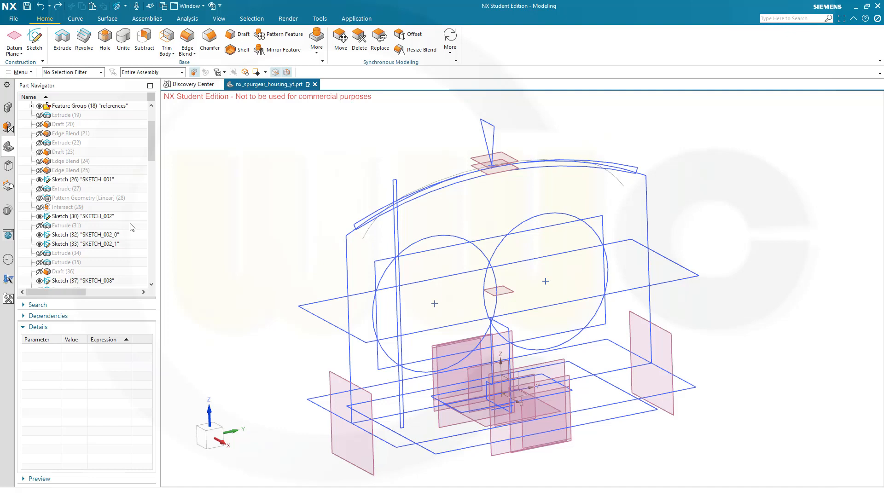
scroll(132, 227, down, 6)
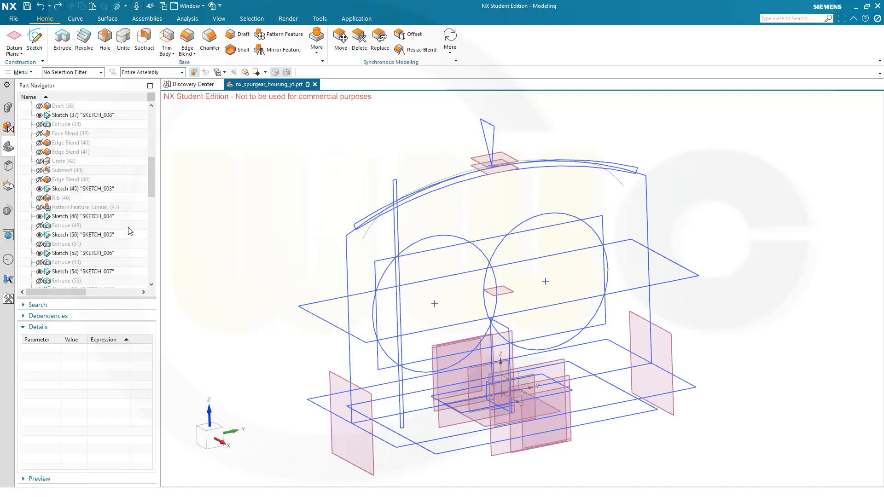
click(96, 218)
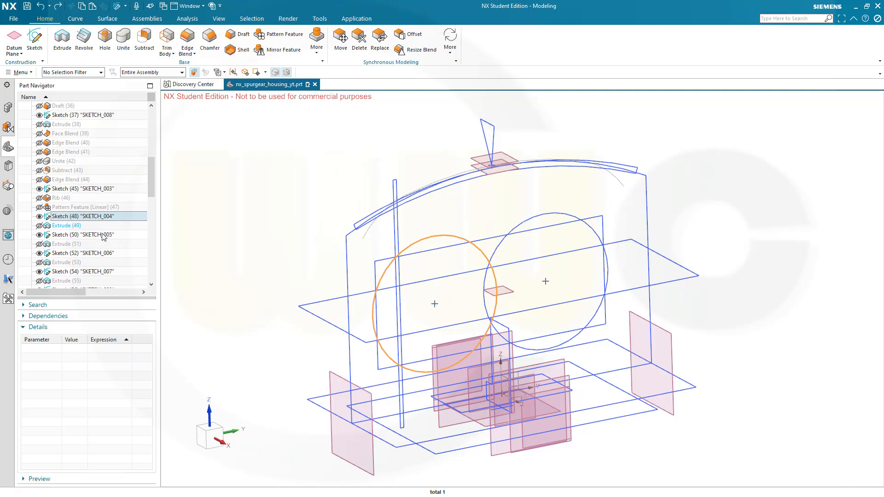
ctrl+click(103, 235)
right_click(103, 236)
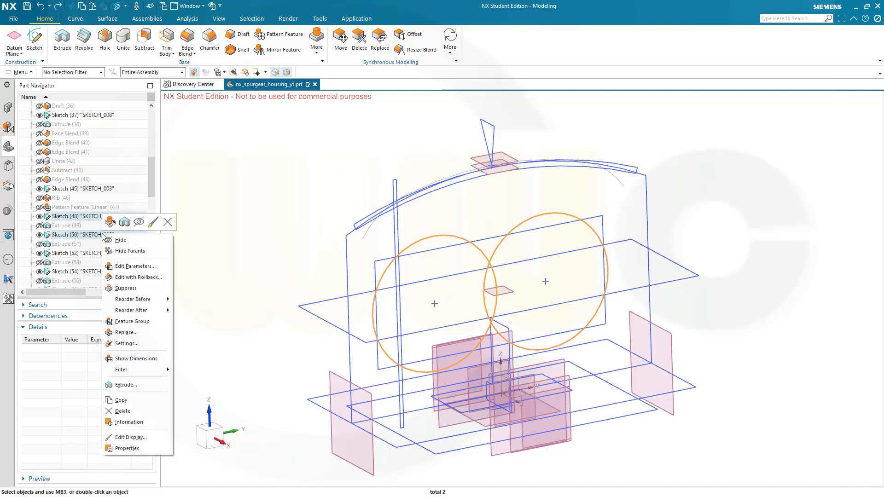
click(122, 400)
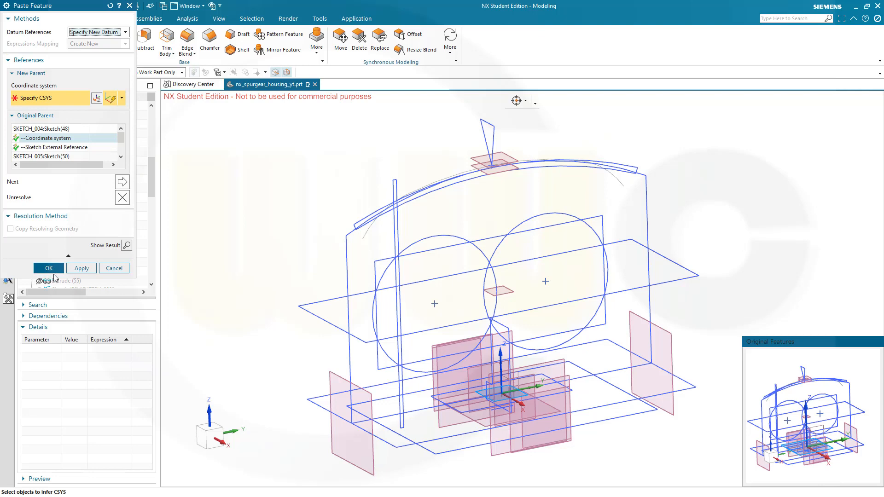
click(49, 269)
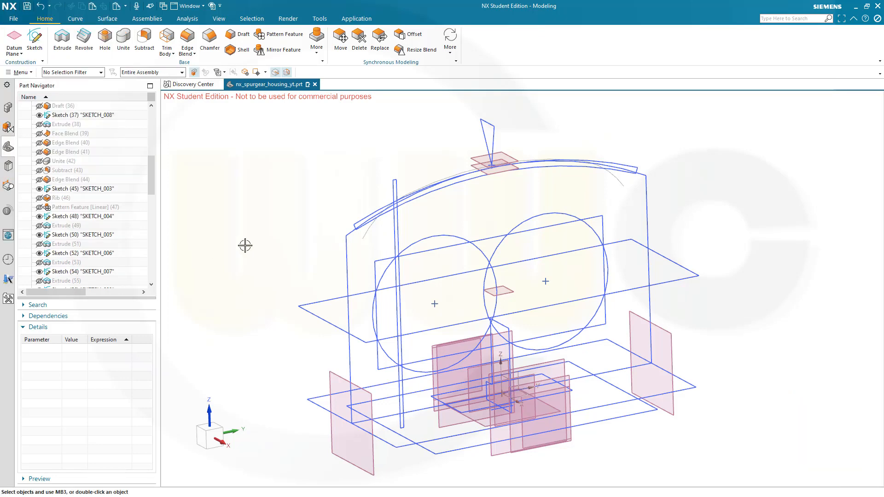
Hide the two original circle sketches, SKETCH_004 and SKETCH_005, in the model history.
scroll(115, 272, down, 15)
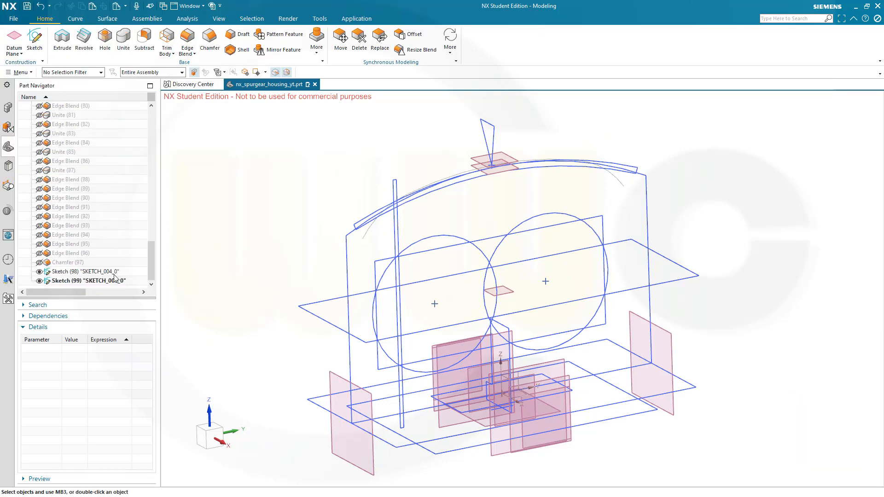
scroll(193, 216, up, 5)
scroll(217, 225, down, 6)
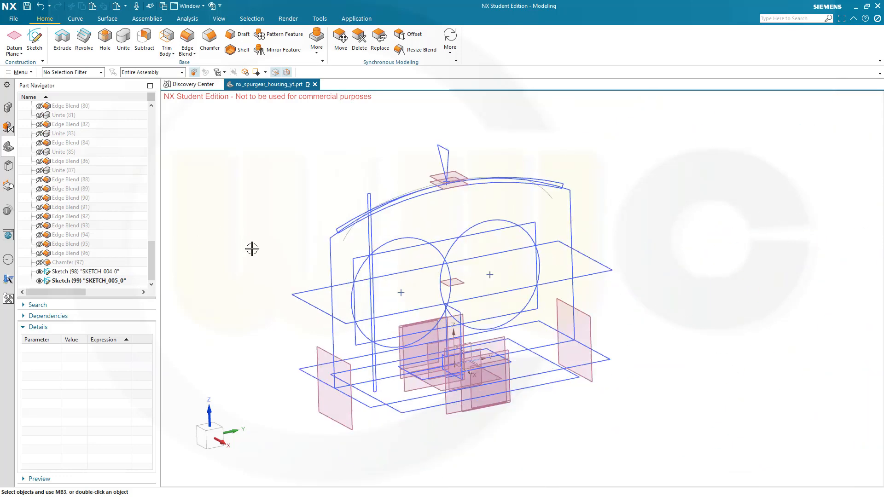
mouse_move(154, 248)
mouse_down()
mouse_move(155, 150)
mouse_move(154, 158)
mouse_up()
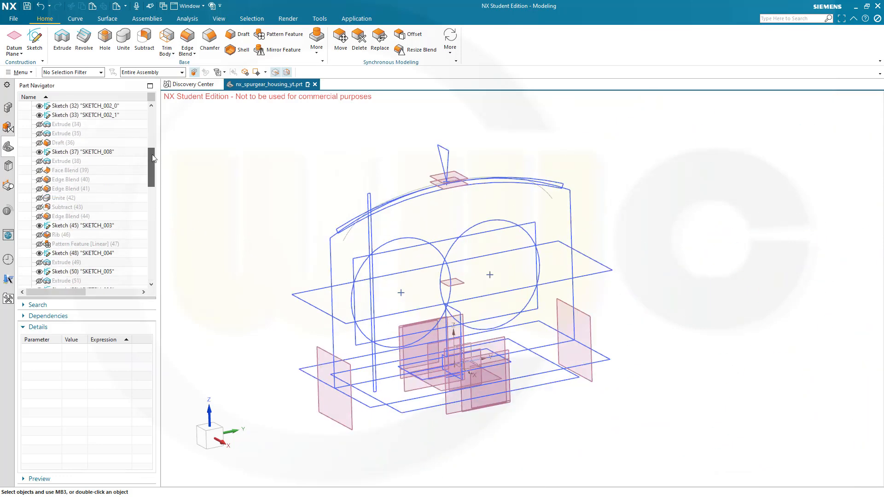
click(102, 255)
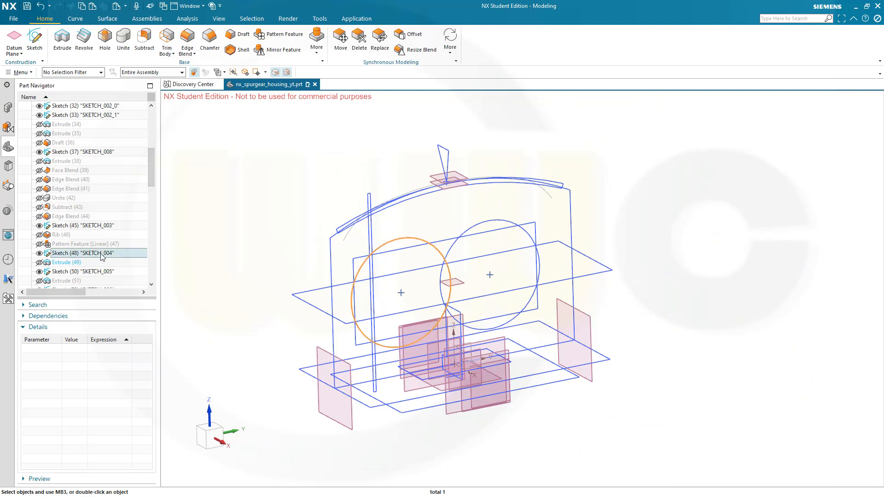
ctrl+click(97, 273)
right_click(98, 273)
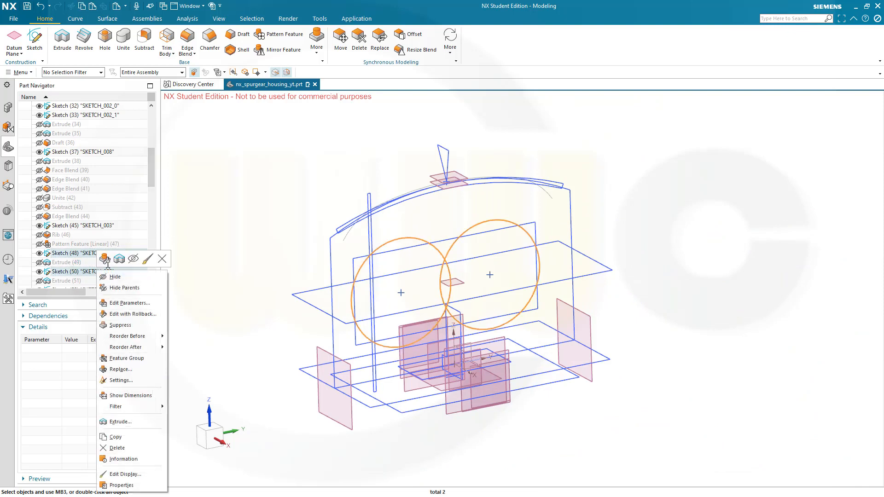
click(131, 259)
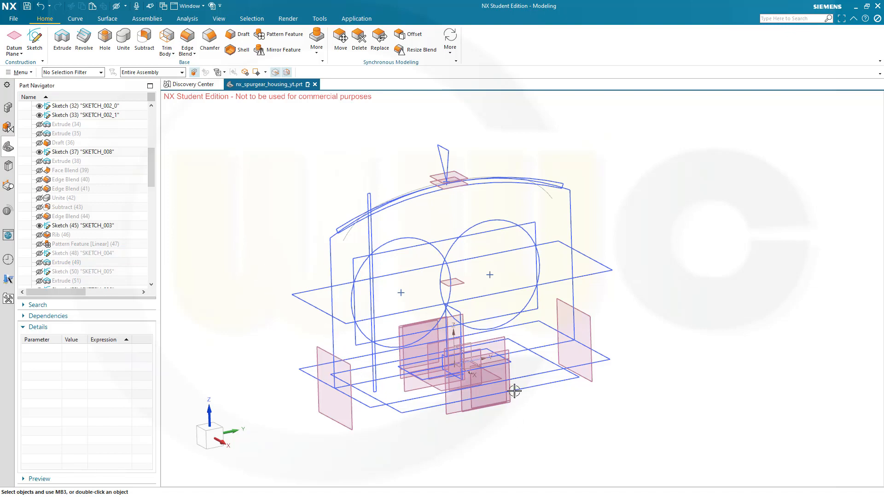
Duplicate SKETCH_007 with the default paste references and hide the original sketch.
scroll(514, 390, down, 2)
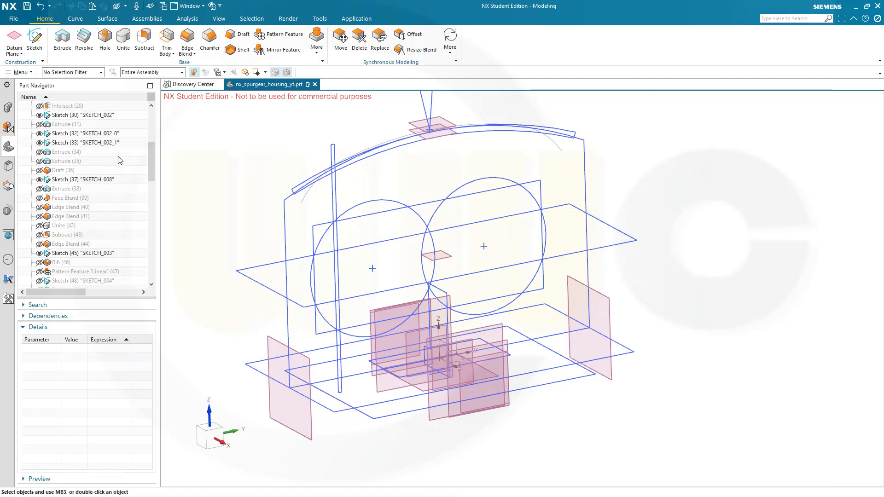
scroll(121, 161, up, 2)
scroll(124, 165, down, 4)
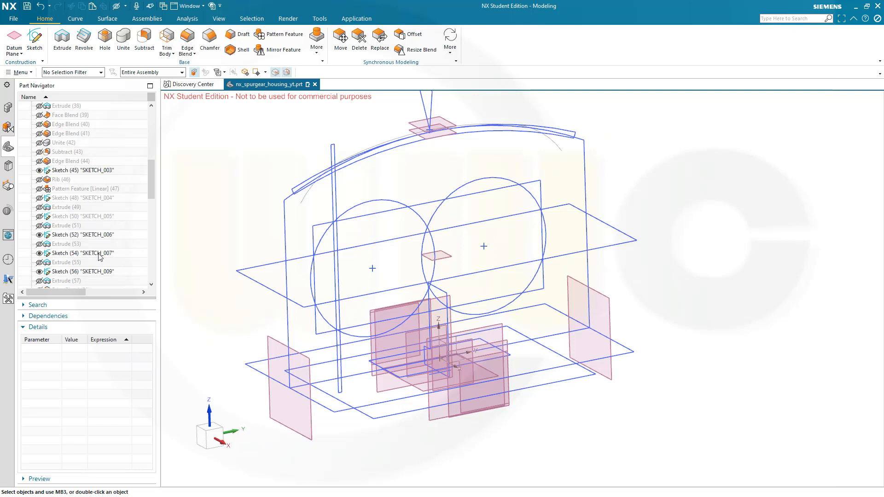
click(100, 254)
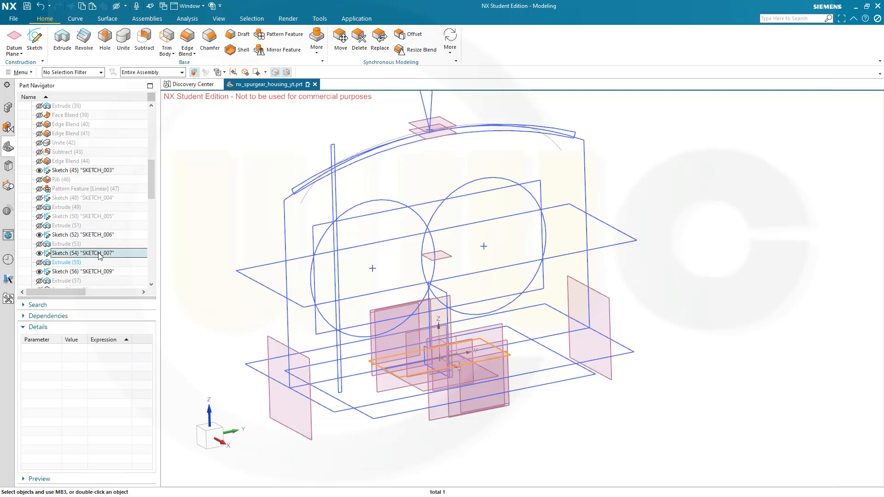
right_click(100, 256)
click(143, 204)
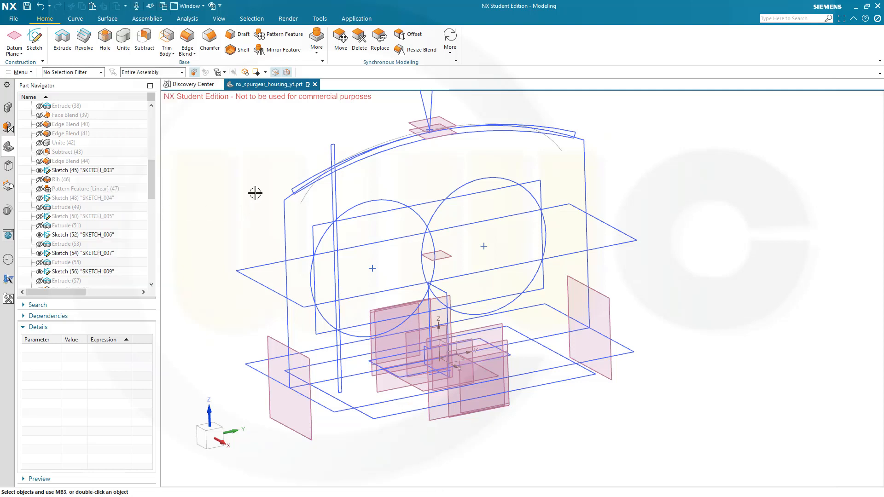
key(ctrl+v)
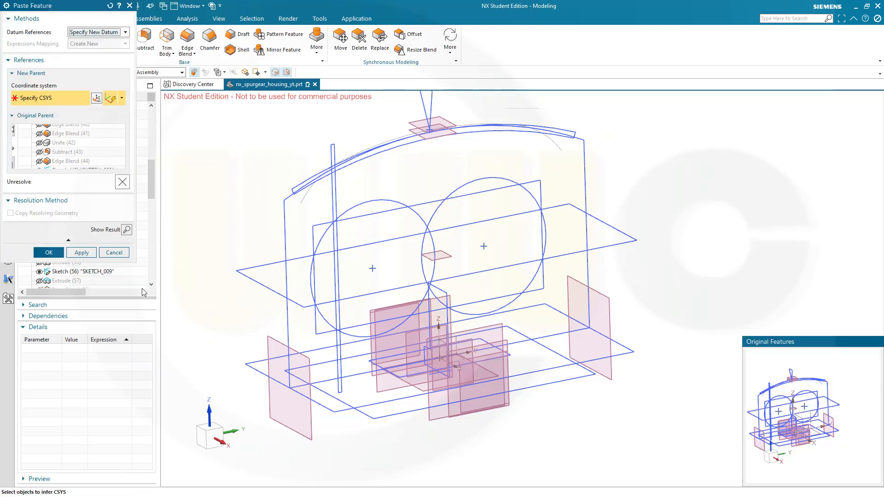
click(49, 252)
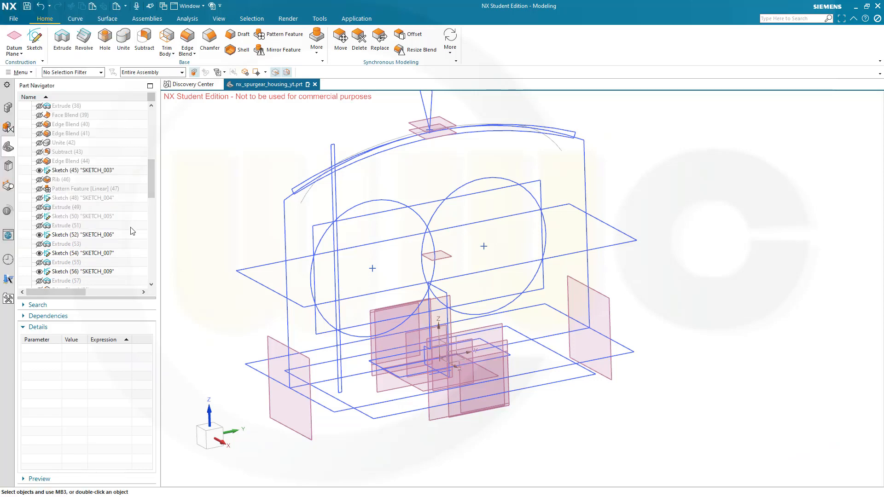
right_click(108, 258)
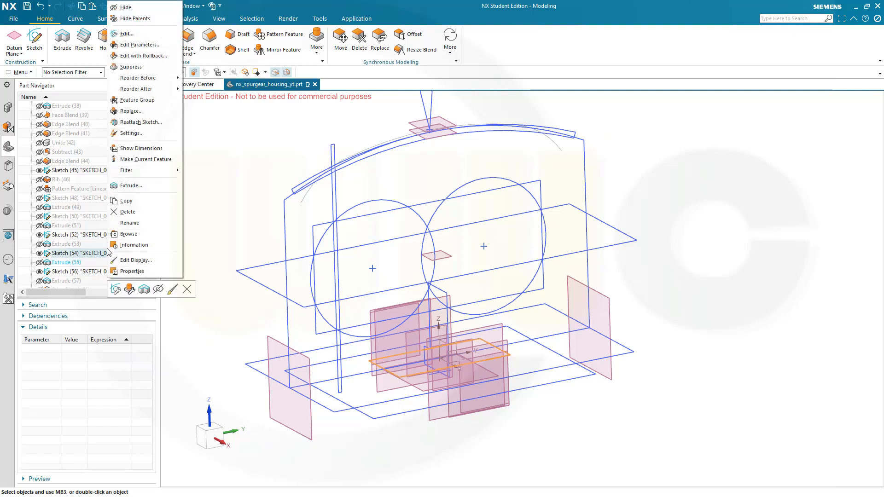
click(159, 289)
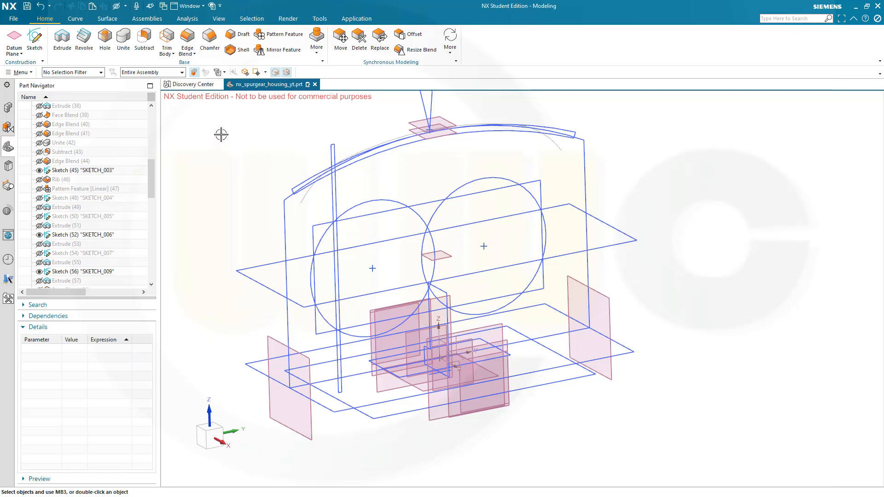
Show the solid bodies to examine the housing against the sketches, and hide them again.
click(212, 6)
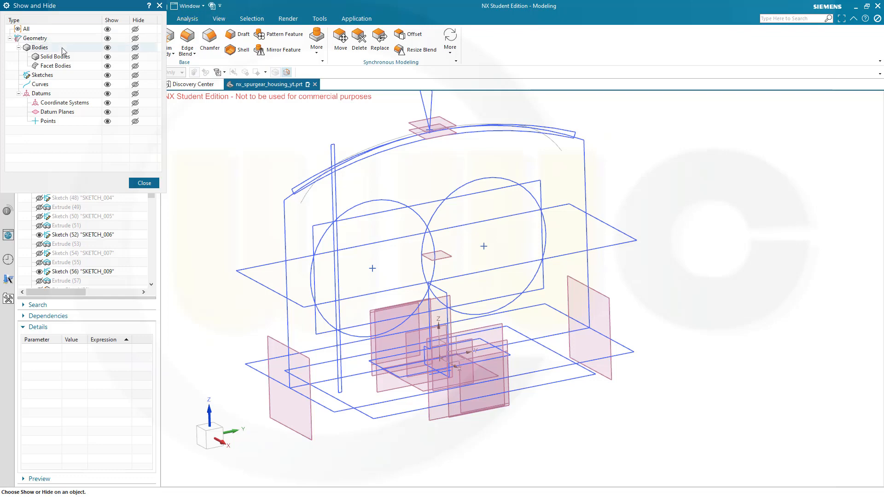
click(108, 57)
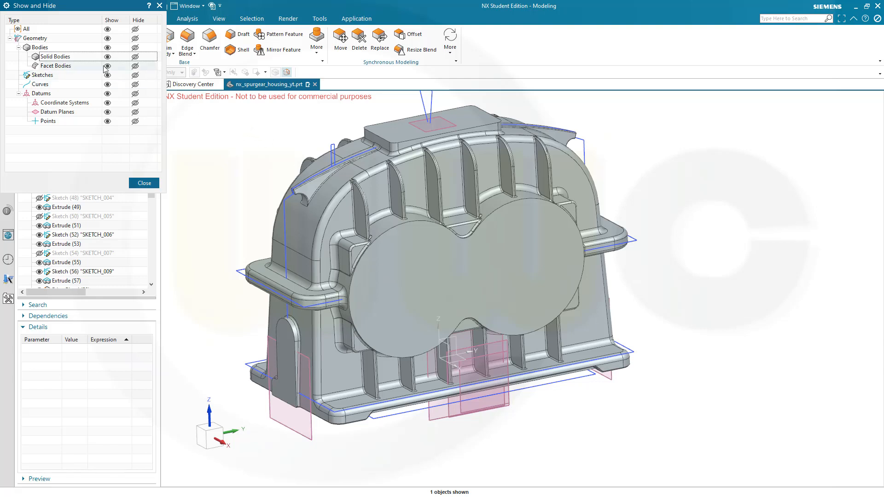
click(135, 57)
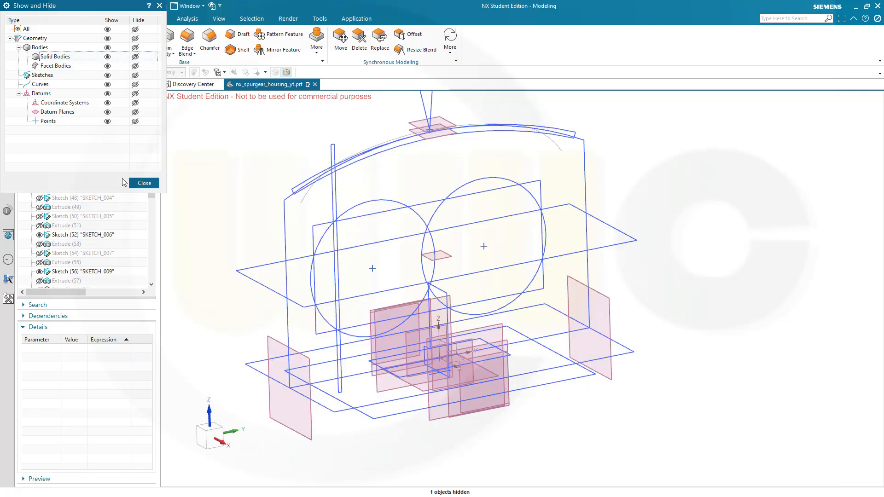
click(140, 184)
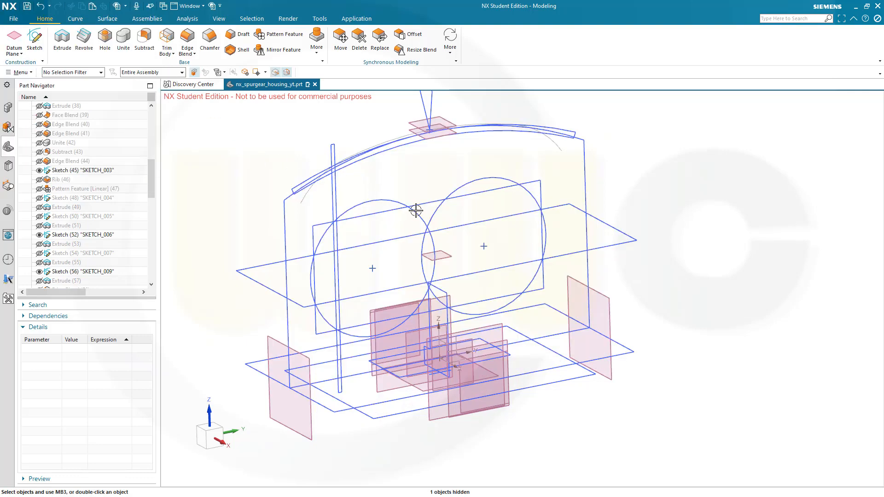
Set the circle diameter in the copied sketch SKETCH_004_0 to 80 mm and finish the sketch.
double_click(374, 198)
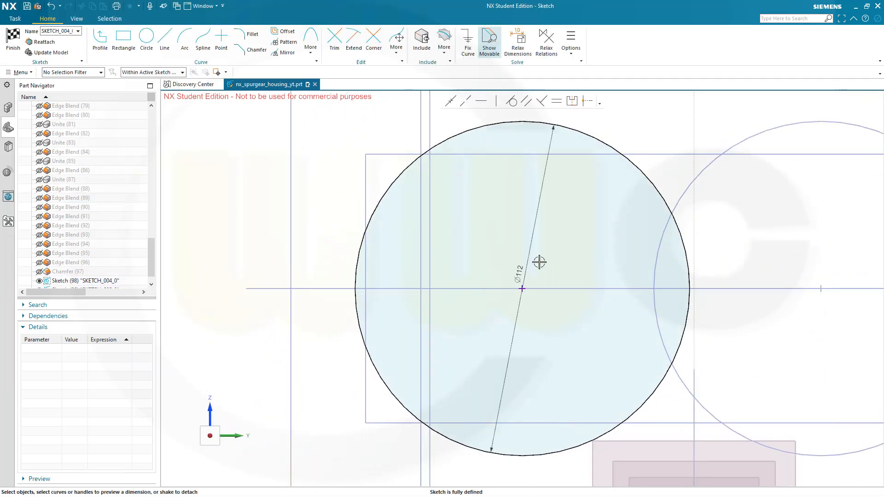
click(520, 270)
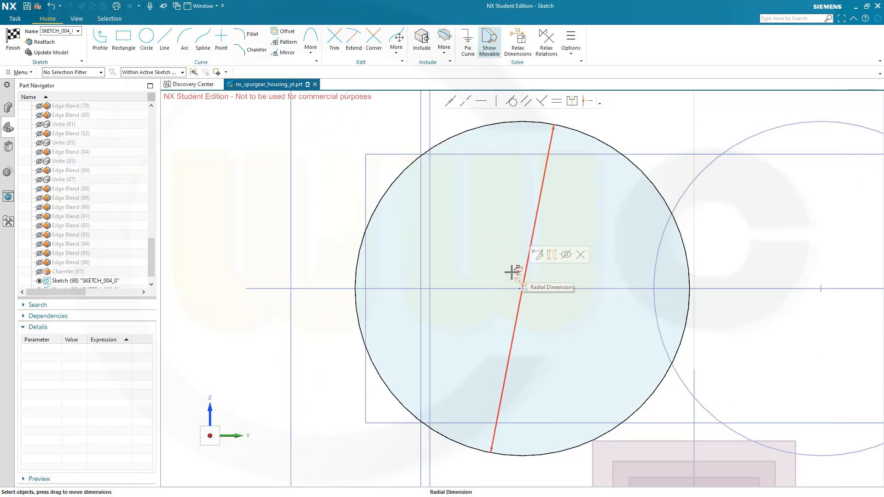
double_click(518, 271)
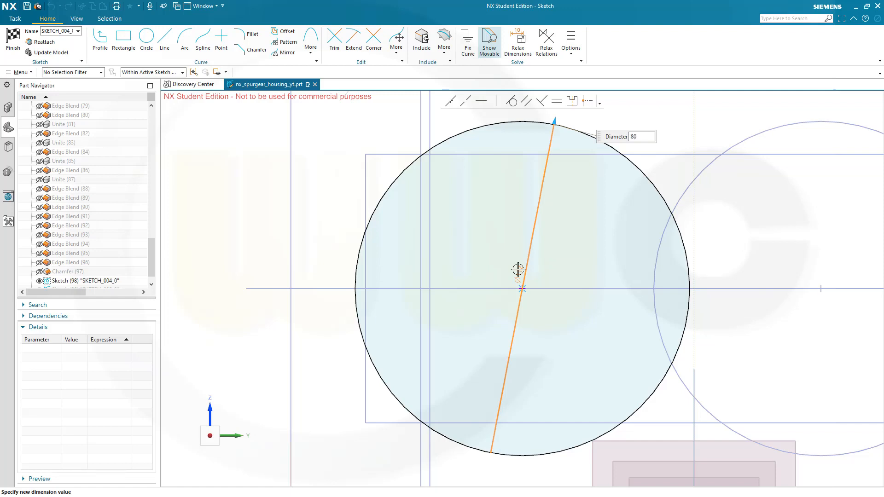
key(Return)
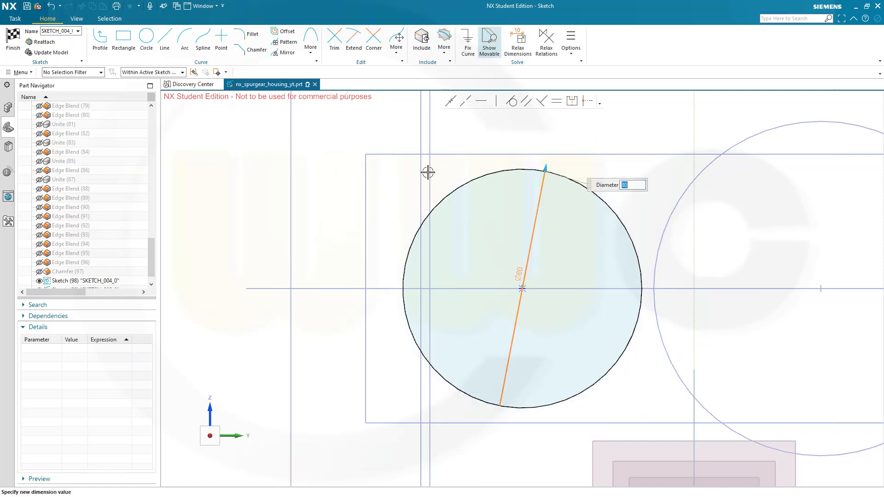
click(9, 48)
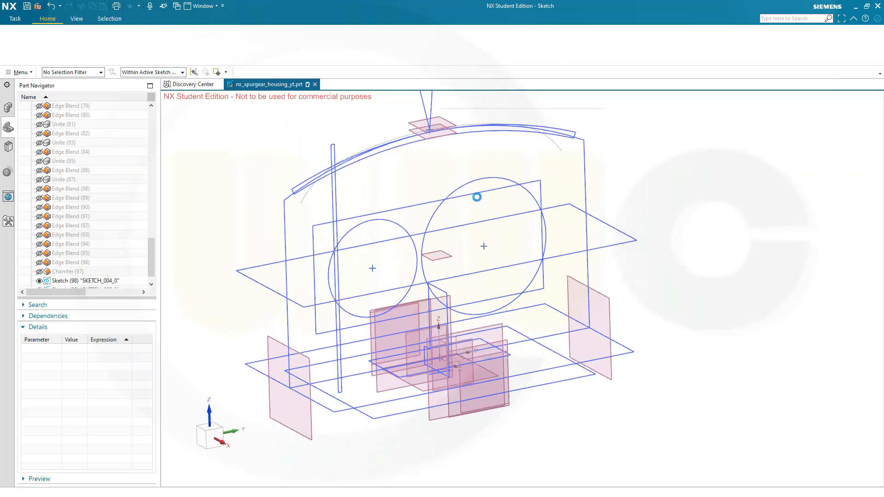
Set the circle diameter in the copied sketch SKETCH_005_0 to 85 mm and finish the sketch.
double_click(468, 183)
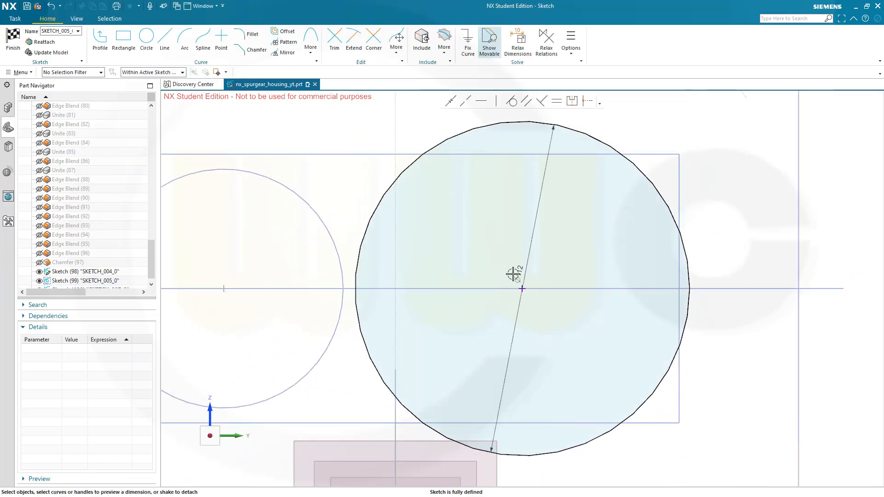
double_click(520, 272)
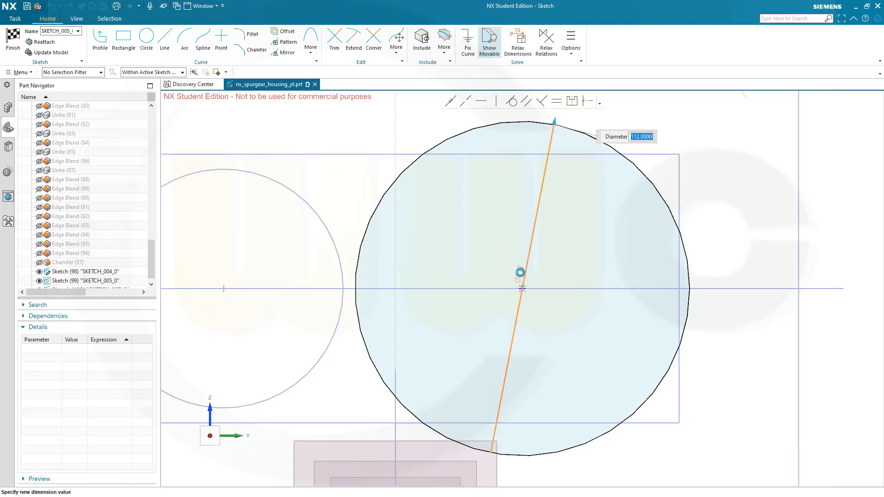
key(Return)
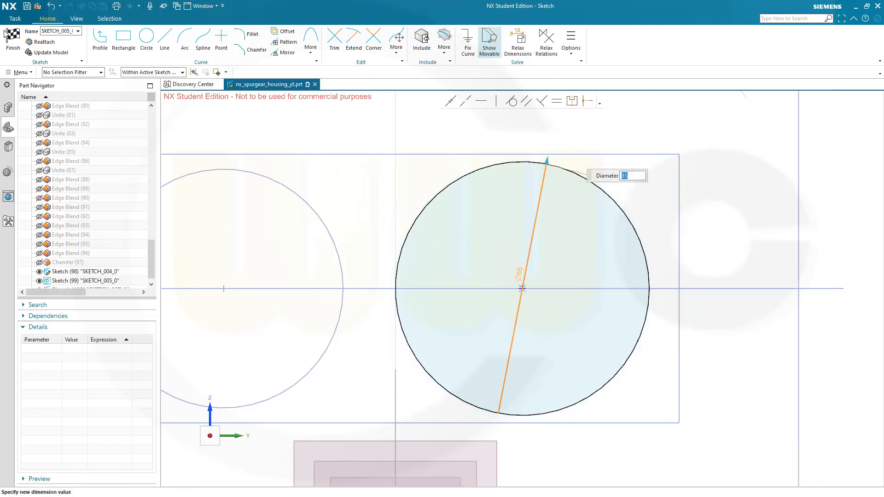
click(13, 39)
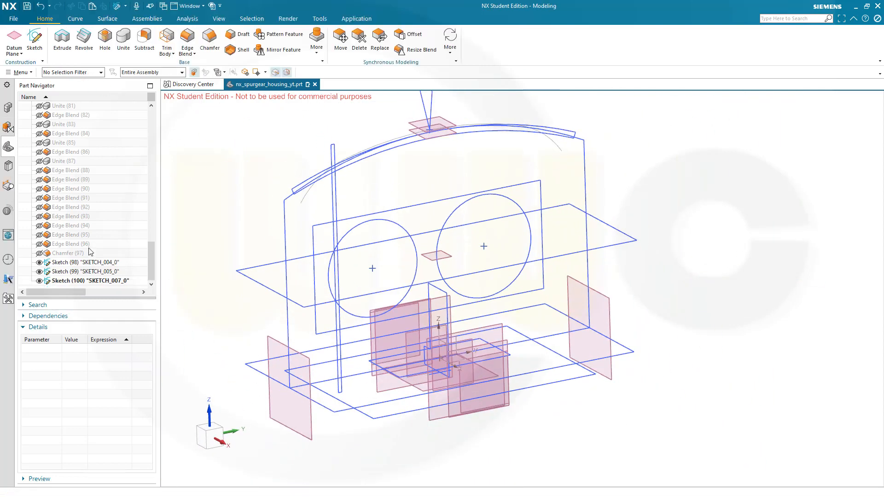
Resize the rectangle in the copied sketch SKETCH_007_0 to 30 mm wide and 80 mm high, and finish the sketch.
click(112, 282)
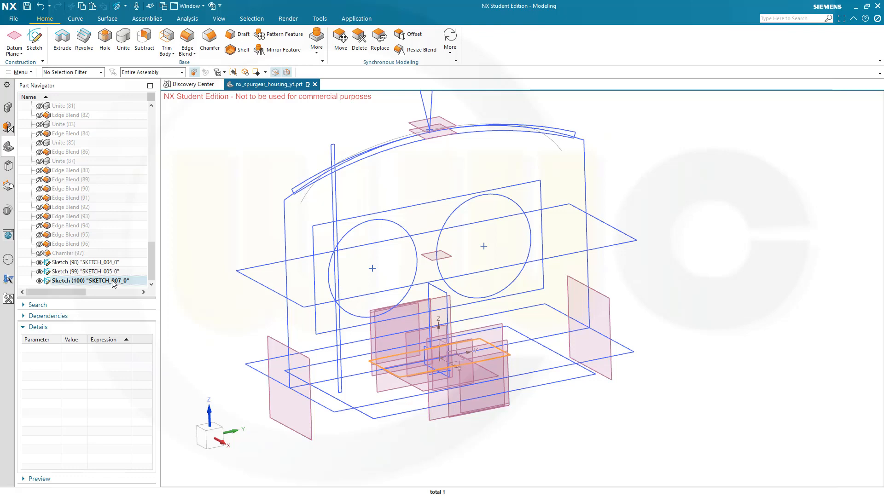
double_click(112, 282)
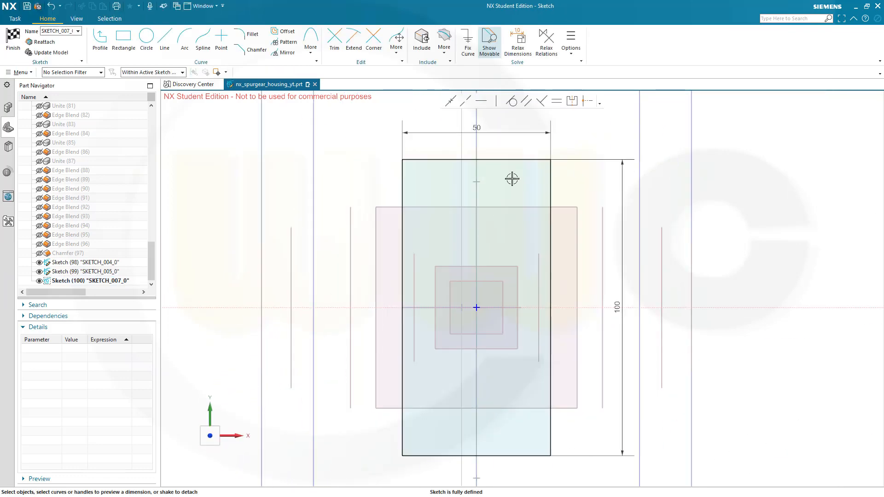
double_click(473, 129)
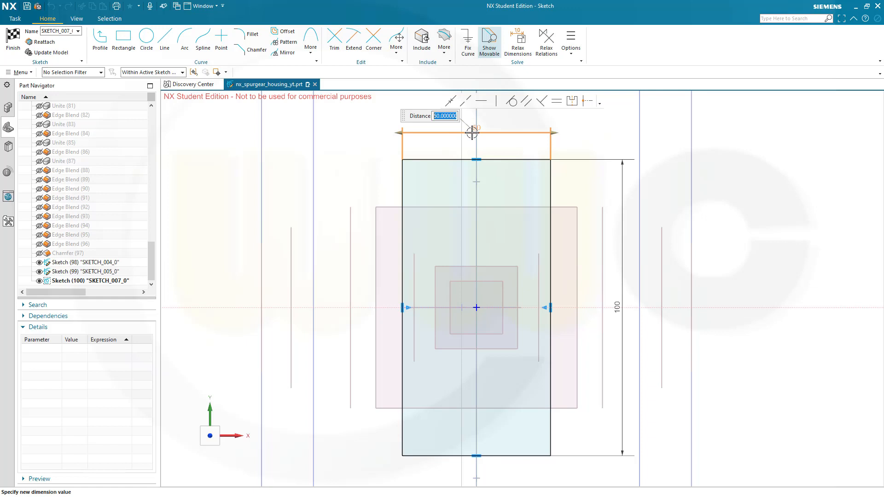
key(Return)
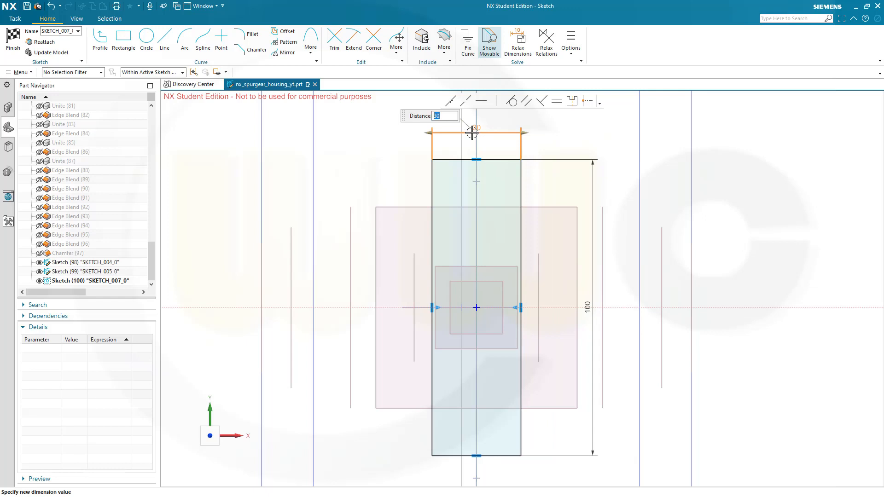
double_click(592, 309)
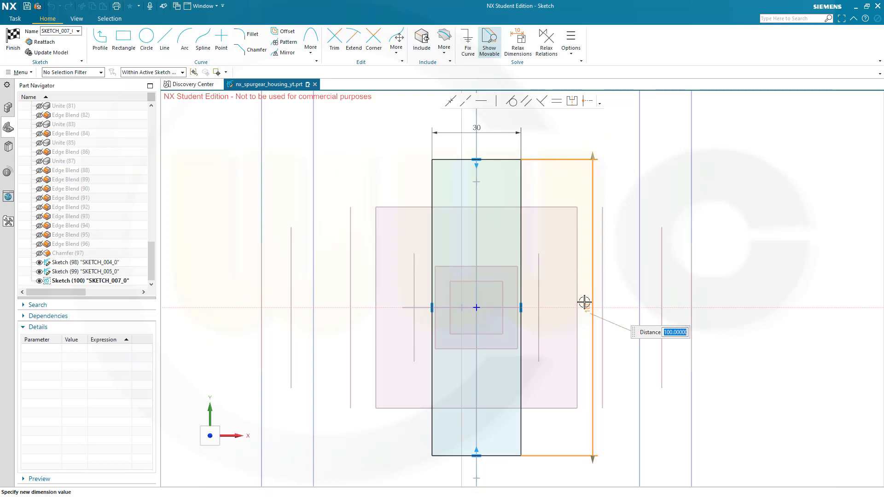
key(Return)
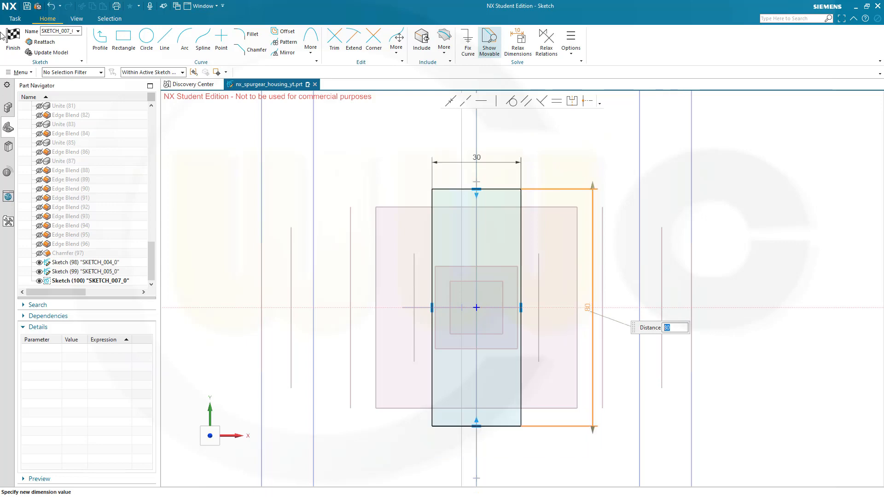
click(13, 39)
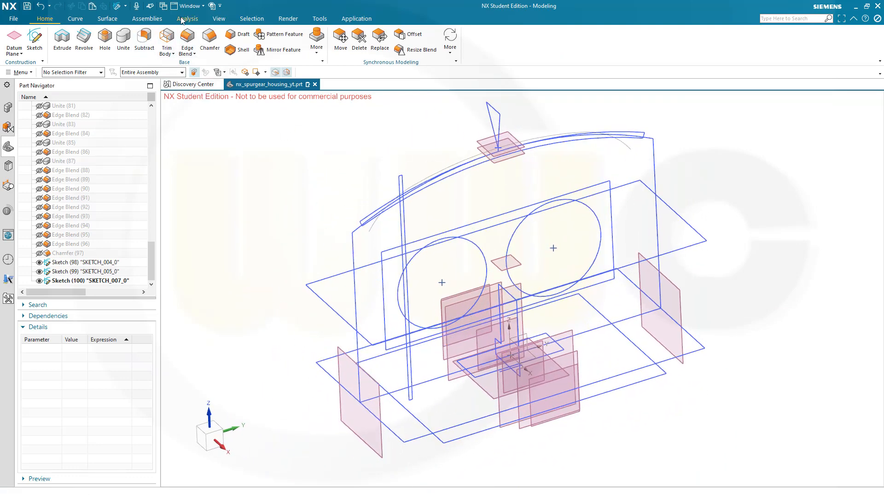
Hide all sketches, and show only the copies SKETCH_004_0, SKETCH_005_0 and SKETCH_007_0.
key(ctrl+w)
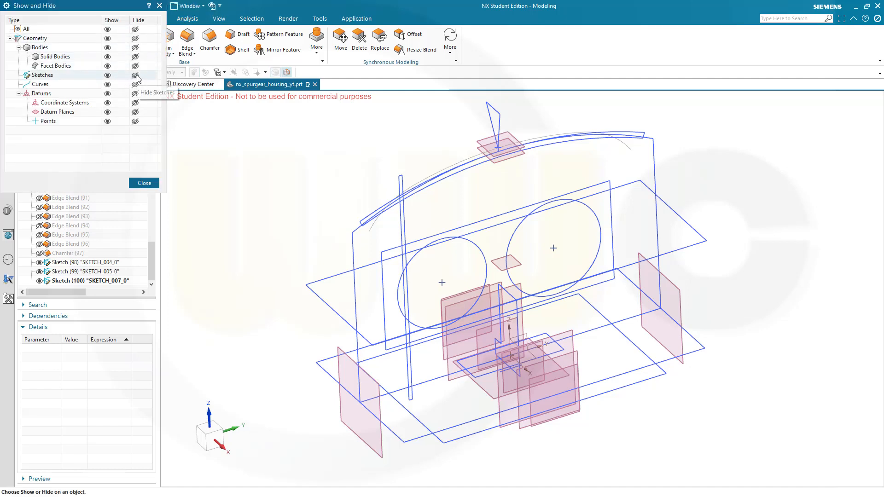
click(135, 76)
key(Escape)
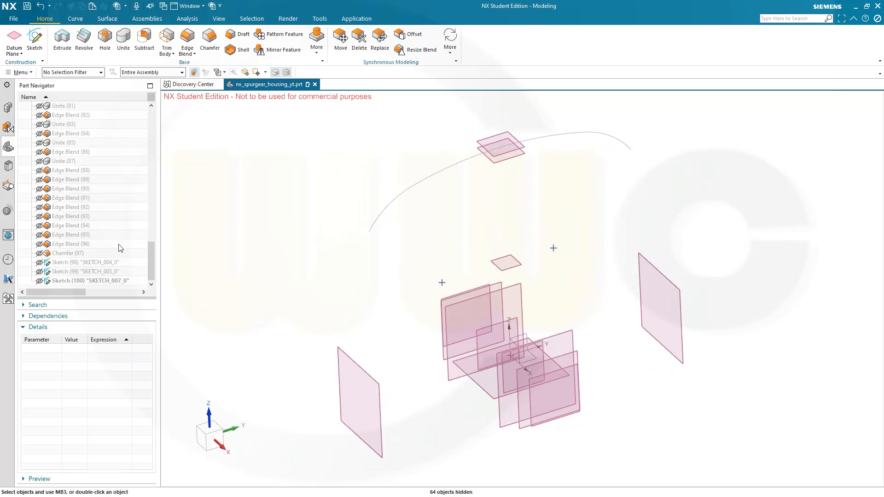
click(94, 264)
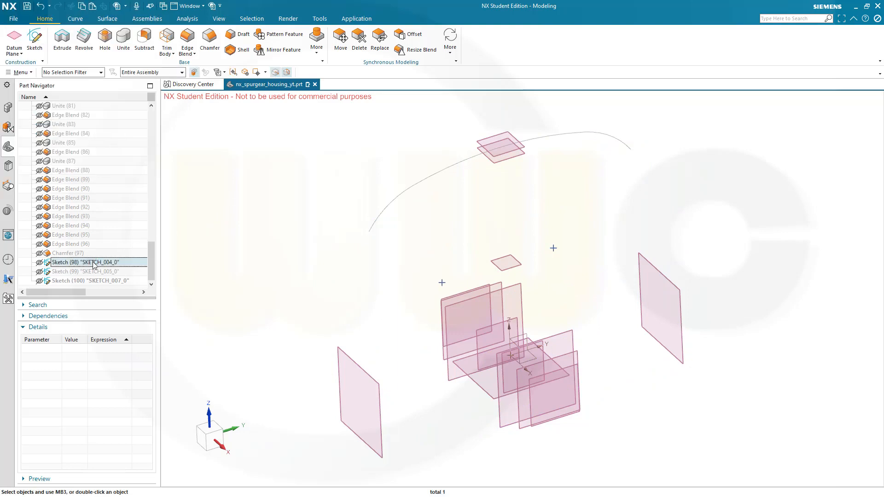
click(39, 263)
click(39, 272)
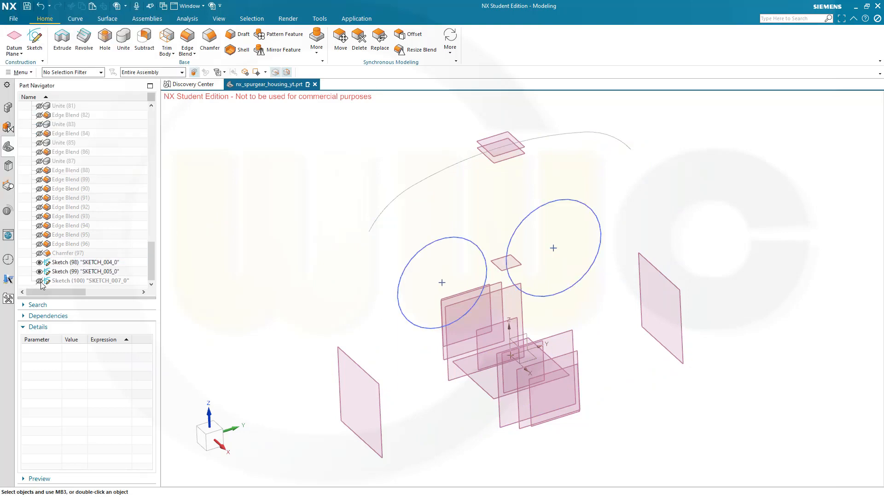
click(40, 281)
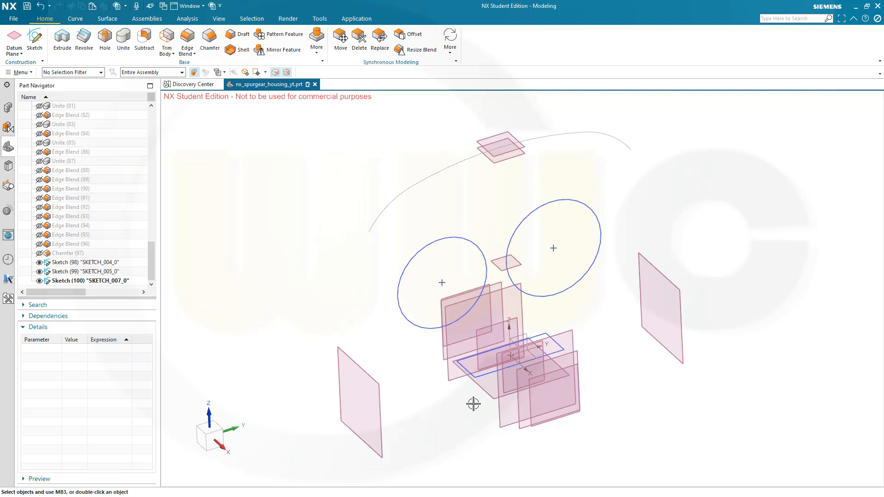
Start an Extrude of the smaller copied circle, with the direction taken normal to that circle.
middle_drag(500, 376, 453, 261)
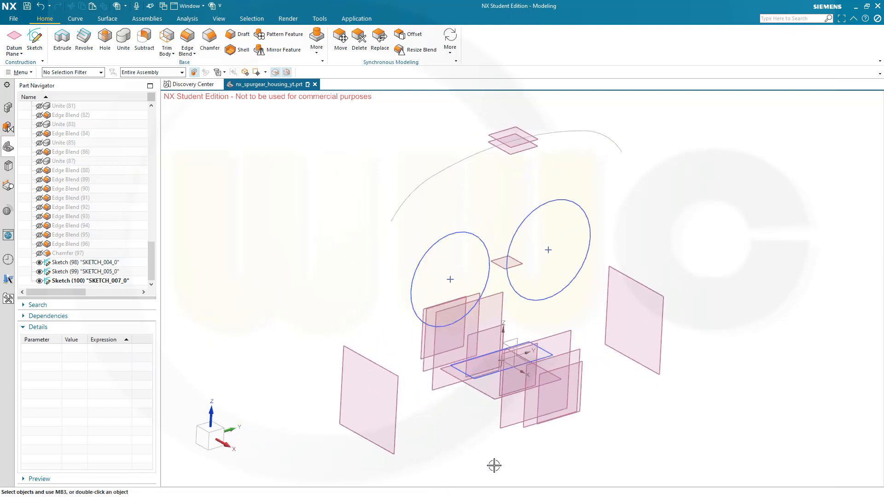
middle_drag(494, 466, 586, 375)
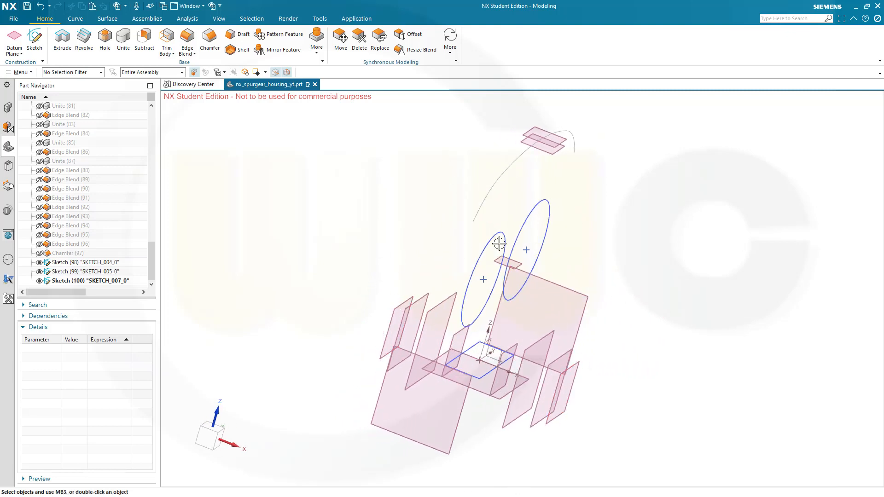
middle_drag(259, 284, 211, 292)
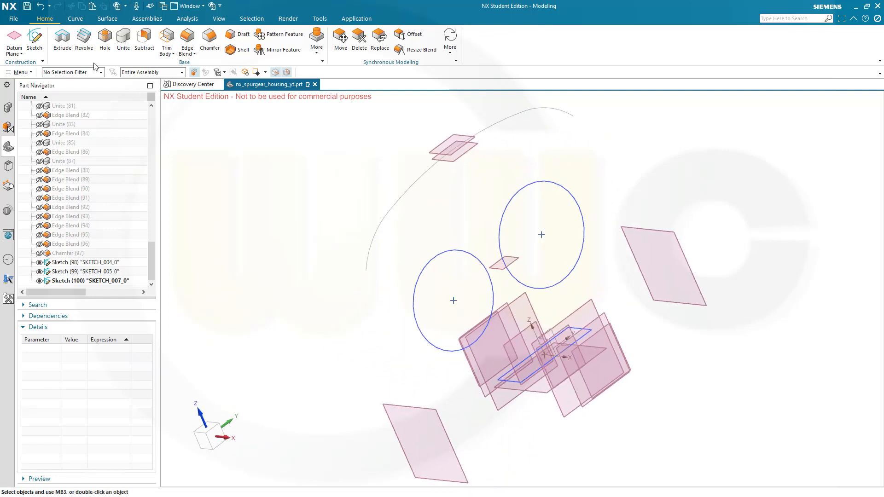
click(62, 38)
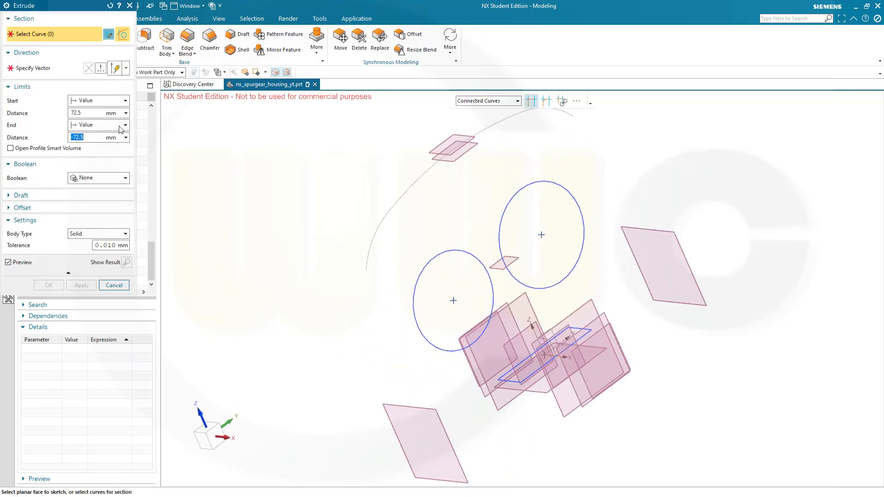
click(125, 102)
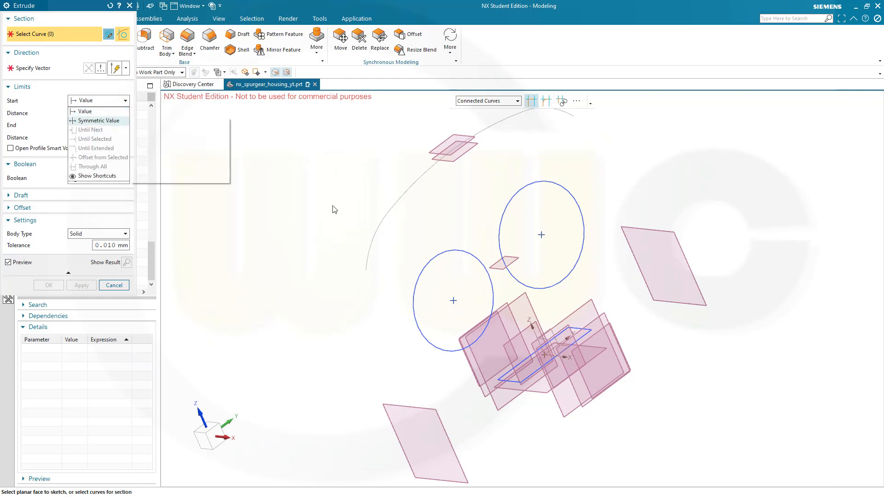
key(Escape)
click(35, 70)
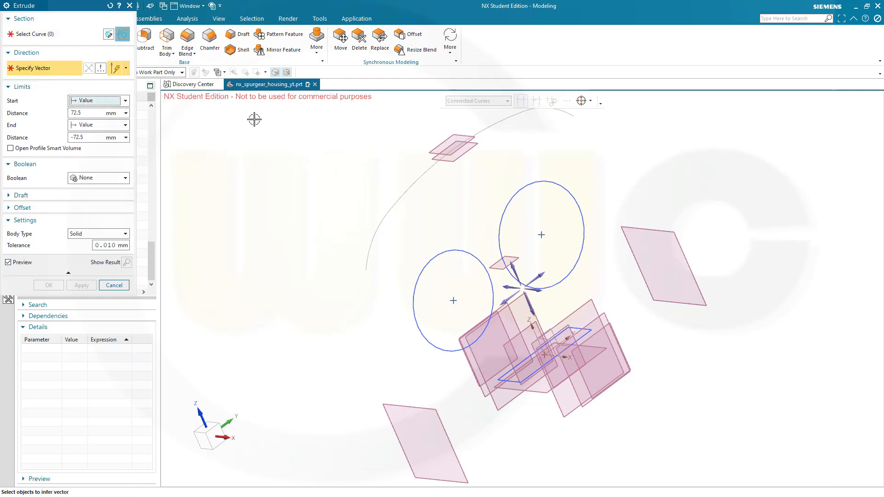
click(457, 248)
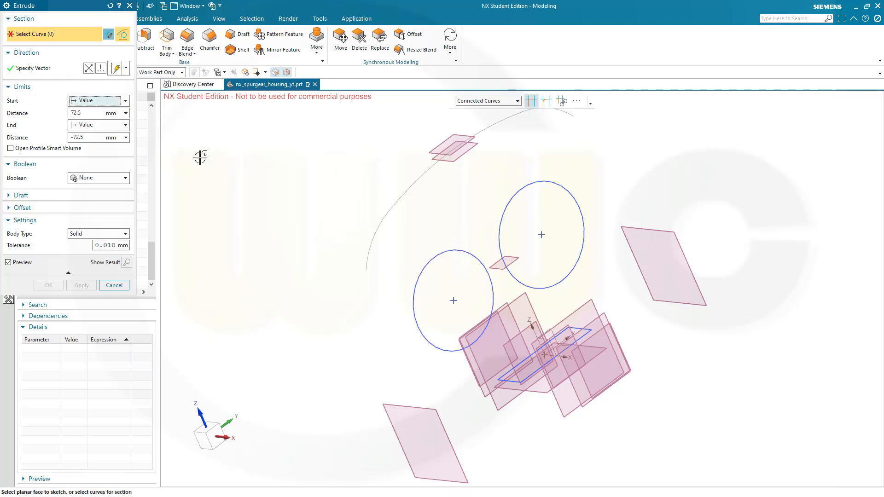
click(126, 113)
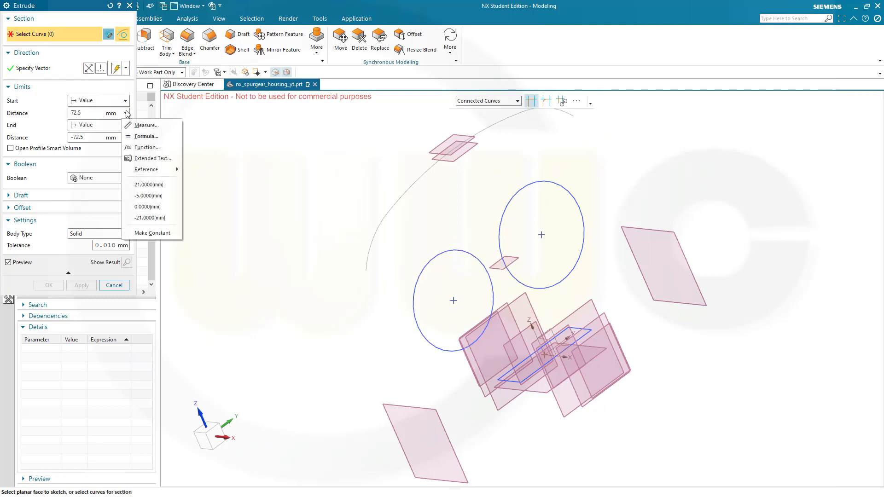
click(125, 101)
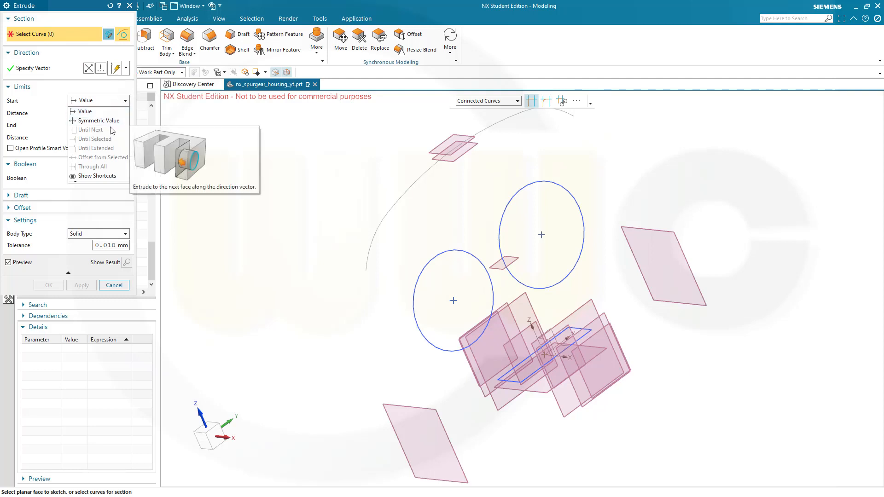
click(95, 205)
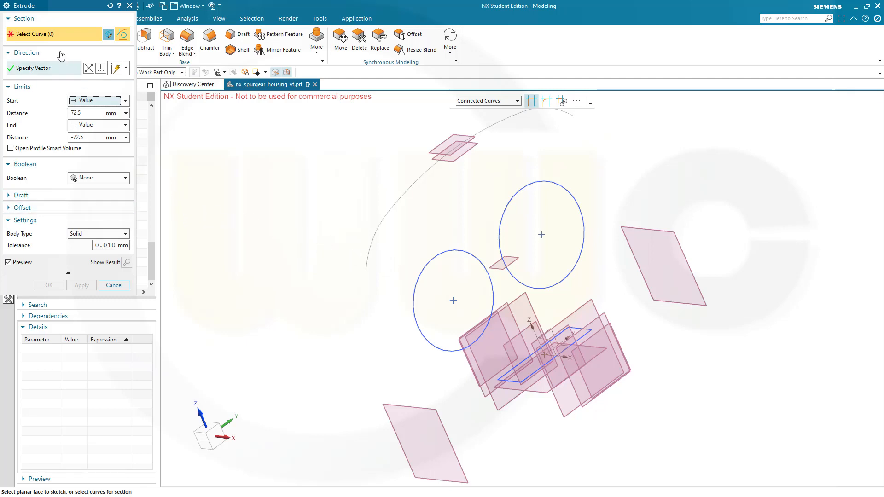
click(430, 256)
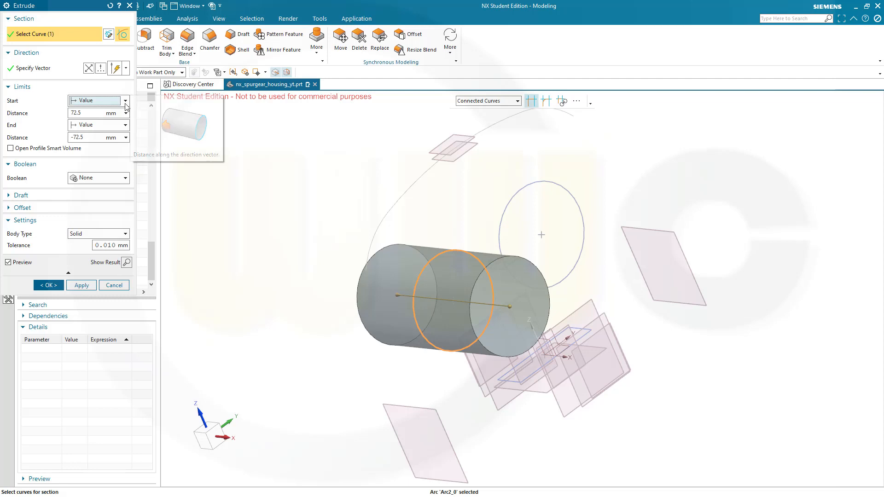
Set the extrusion's start limit to Until Selected, ending at the outermost datum plane on the +X side.
click(126, 104)
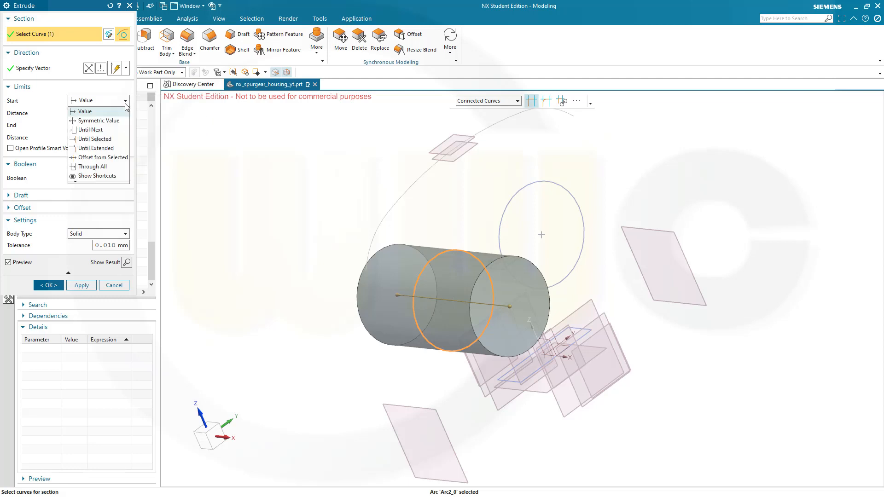
click(104, 139)
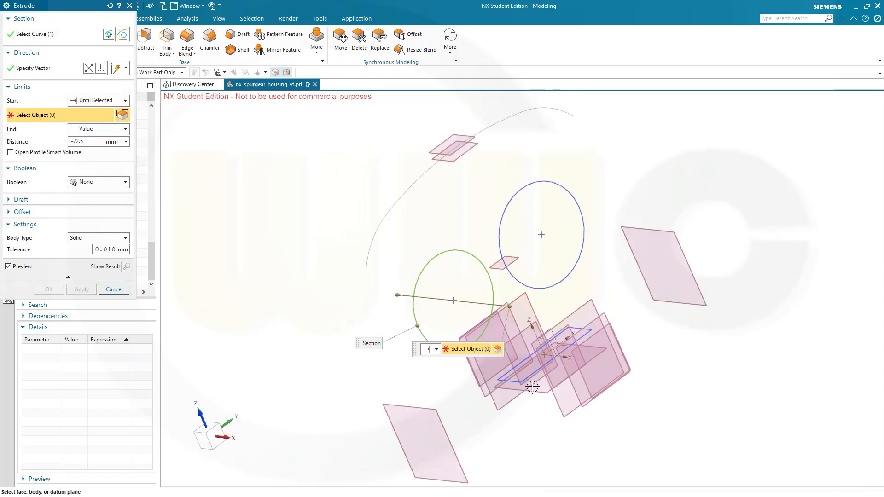
middle_drag(254, 299, 313, 295)
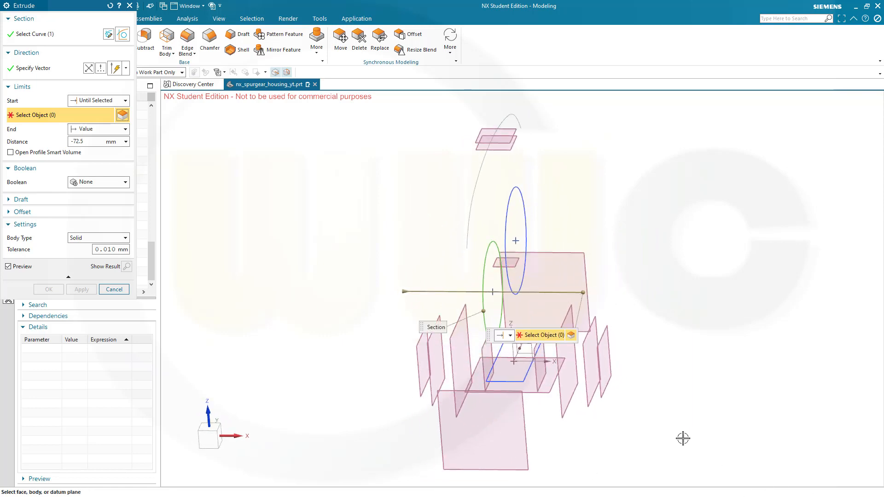
click(604, 392)
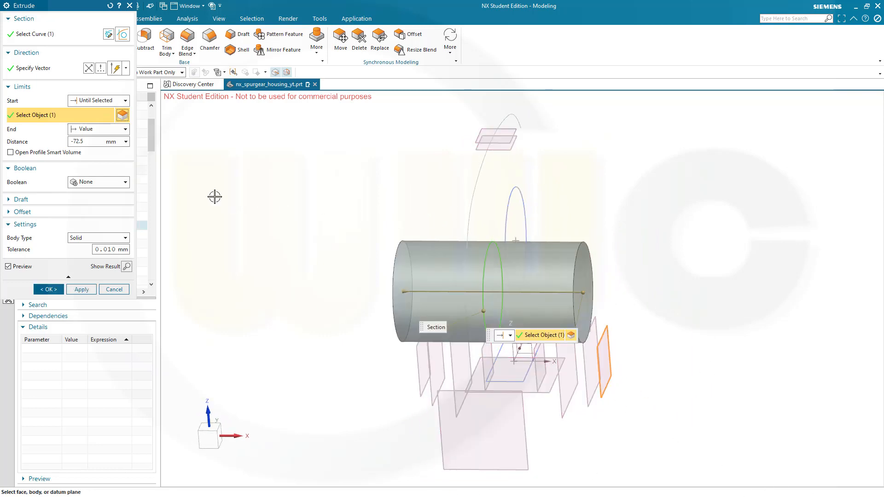
Set the end limit to Until Selected at the outermost datum plane on the -X side, and apply the extrusion with no Boolean.
click(127, 131)
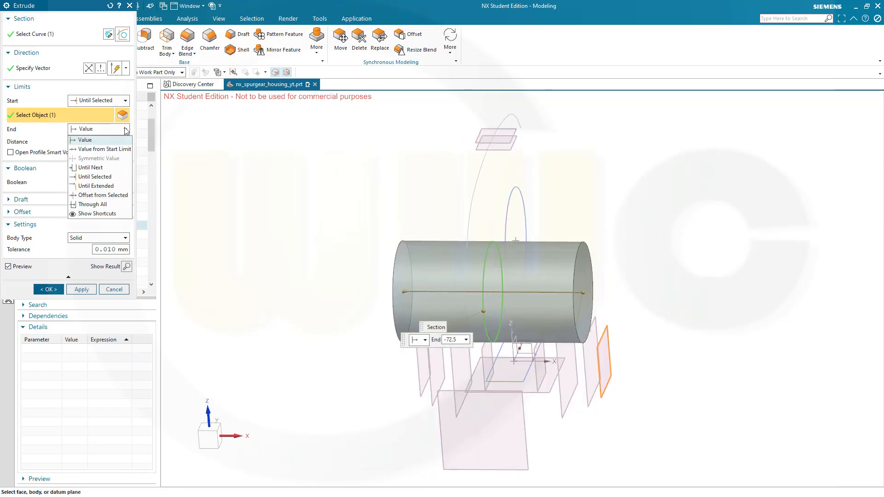
click(109, 179)
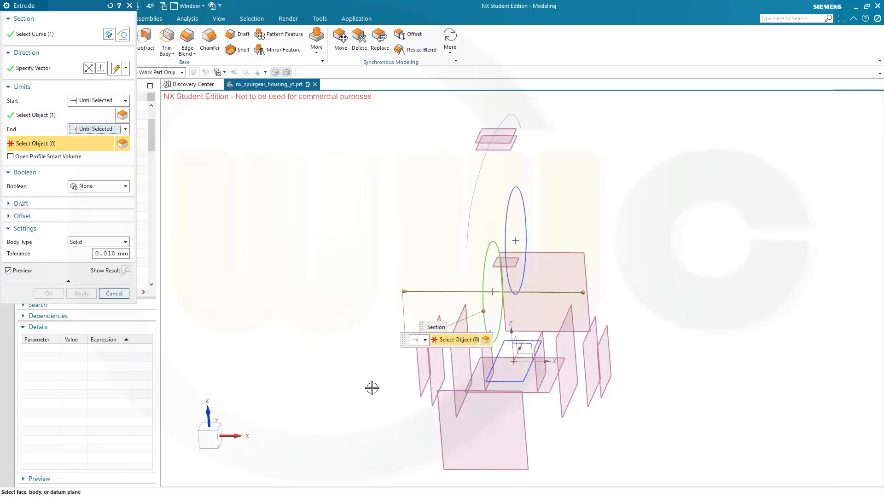
click(417, 373)
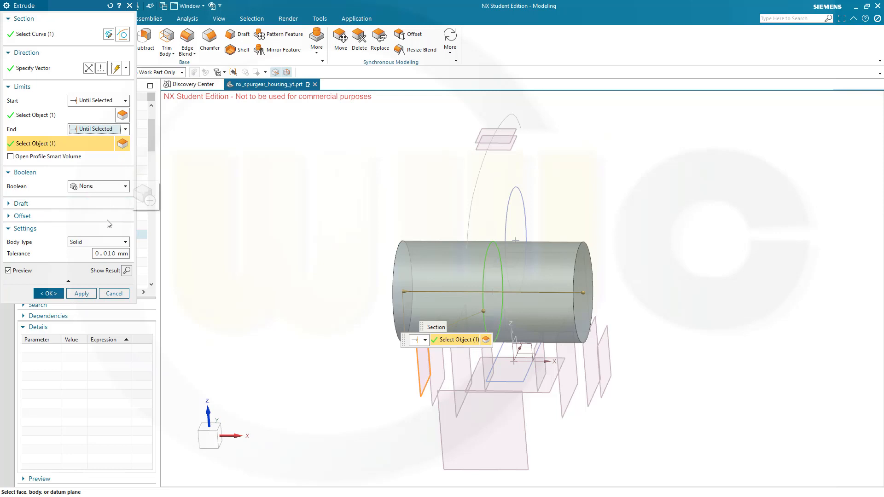
click(82, 294)
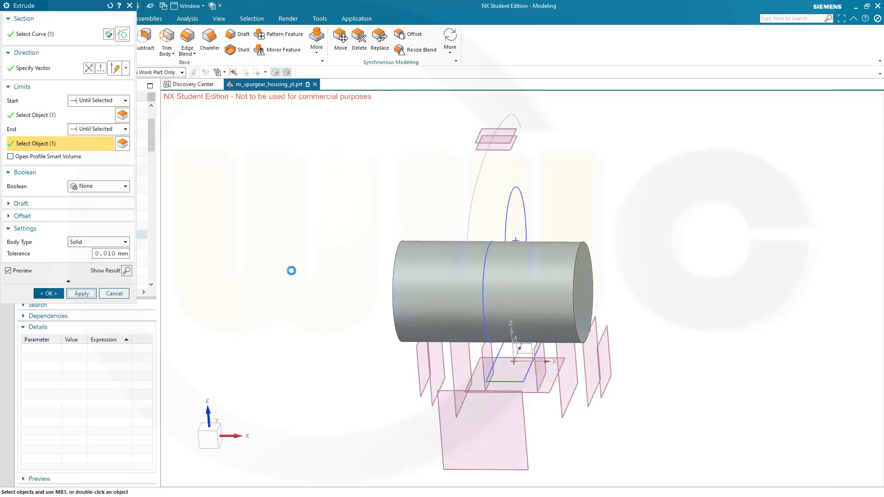
Extrude the larger copied circle, with its start limit set to Until Selected at the outermost datum plane on the +X side.
click(517, 189)
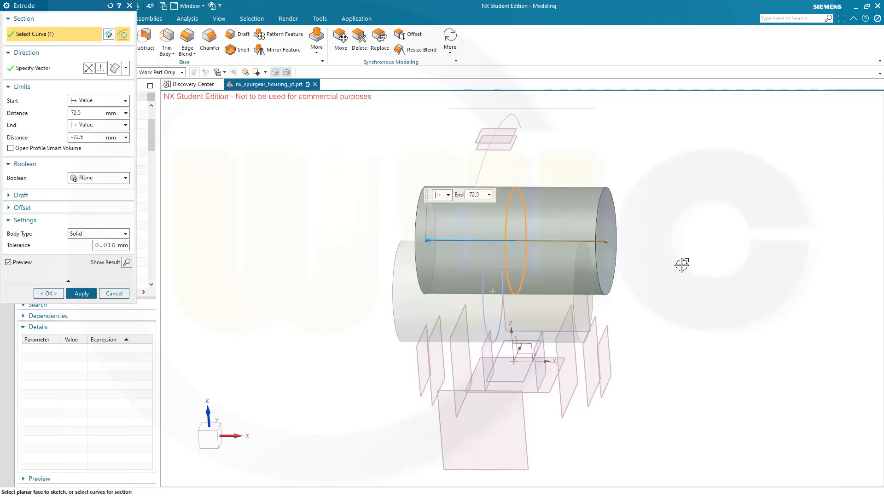
middle_drag(675, 272, 667, 288)
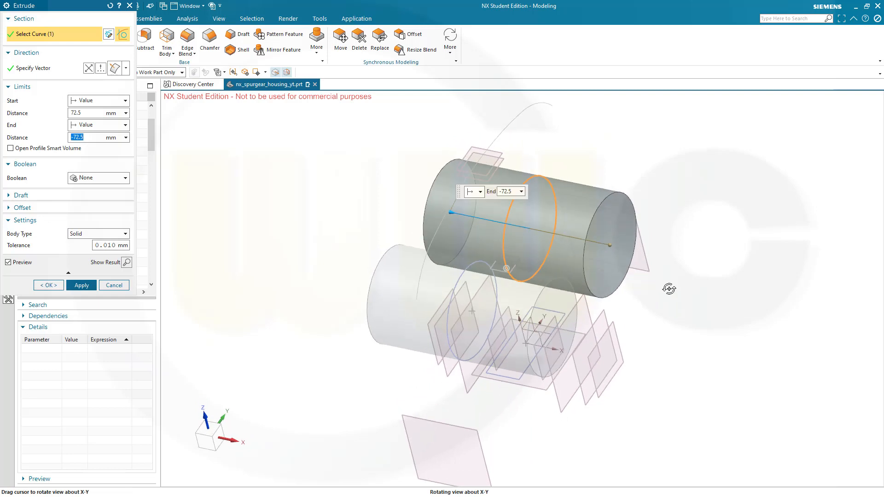
click(125, 101)
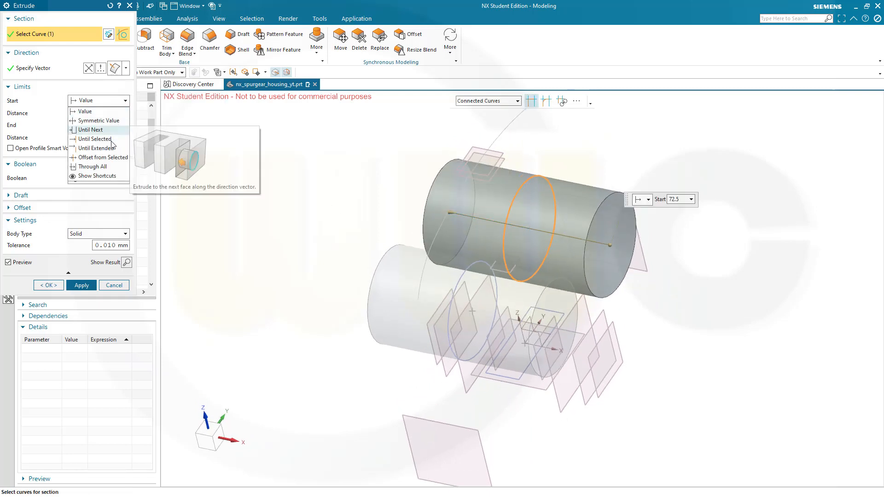
click(99, 139)
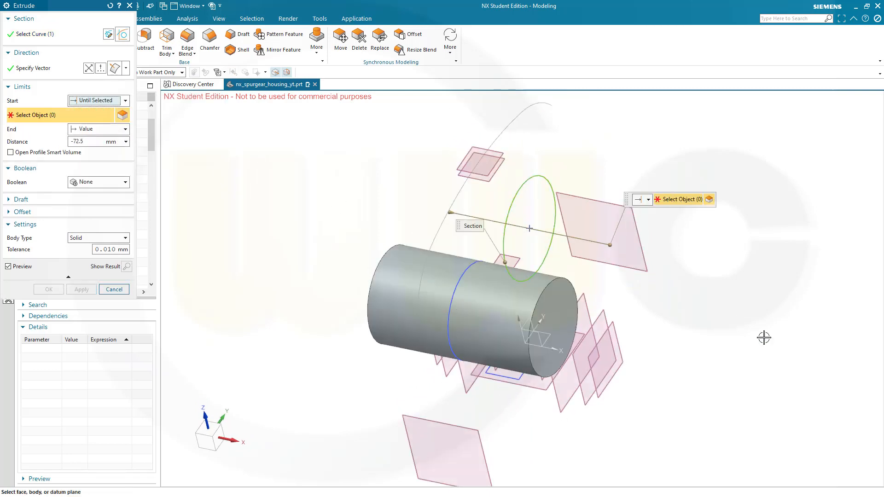
click(615, 325)
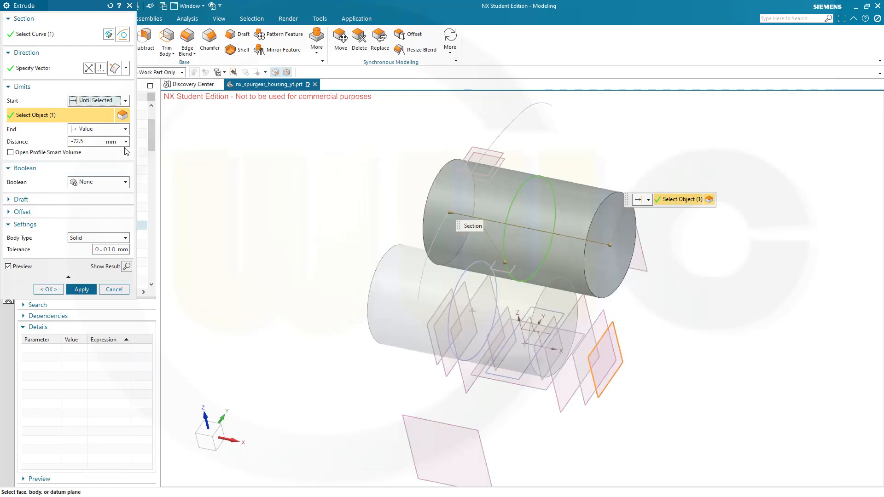
Set the larger circle's end limit to Until Selected at the outermost datum plane on the -X side, and finish the extrusion with no Boolean.
click(125, 129)
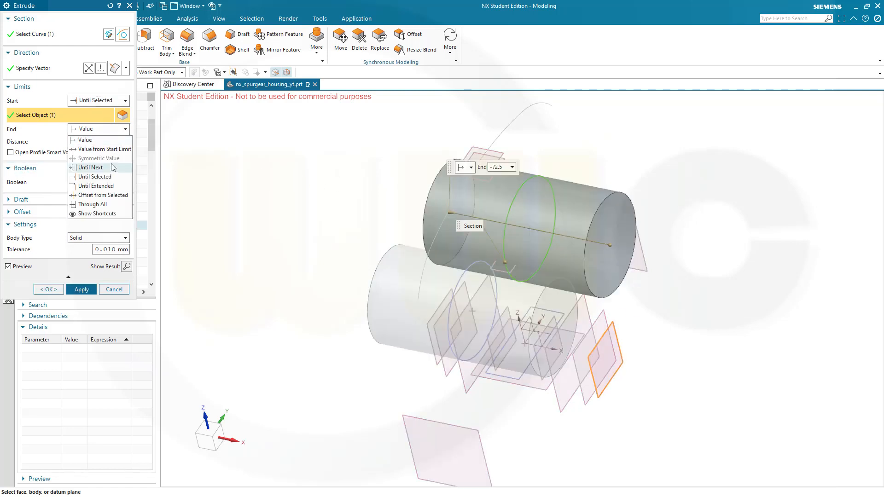
click(109, 177)
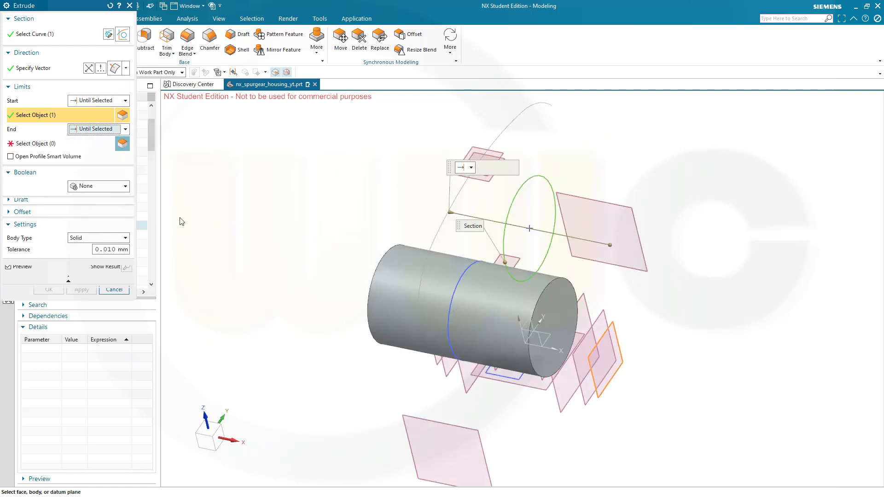
click(434, 360)
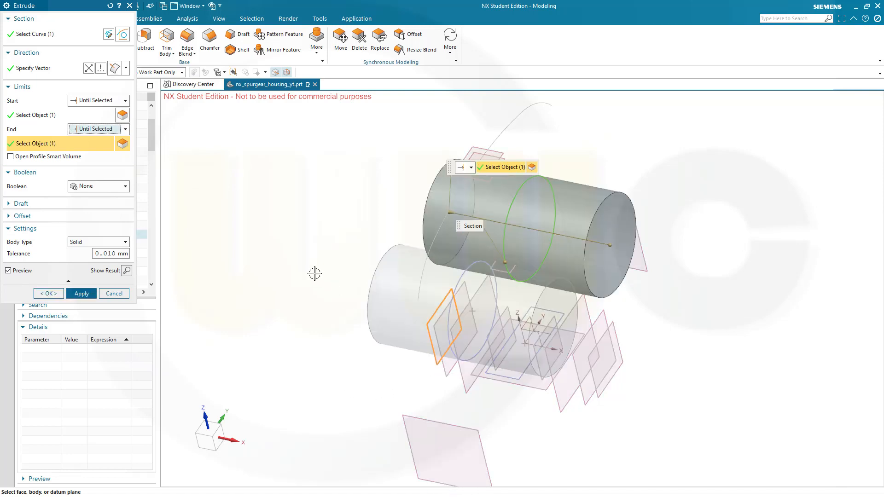
click(49, 294)
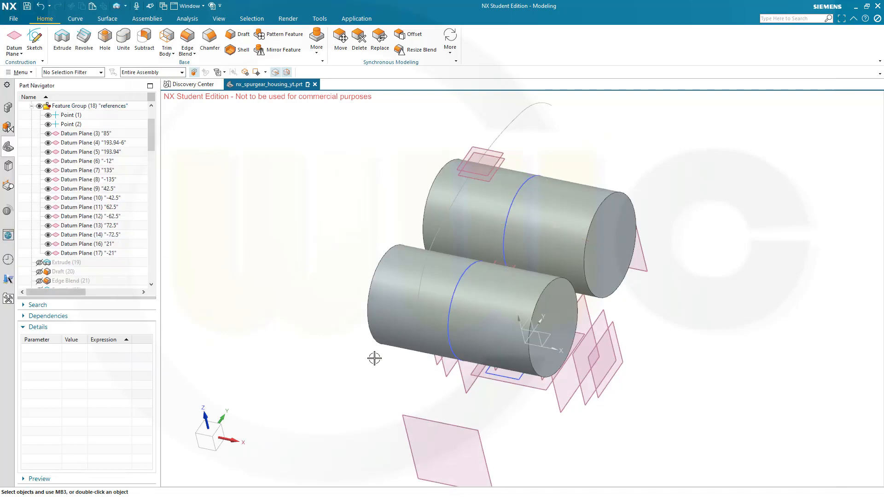
Start a new Extrude using the rectangular sketch SKETCH_007_0 as the section.
middle_drag(457, 340, 488, 409)
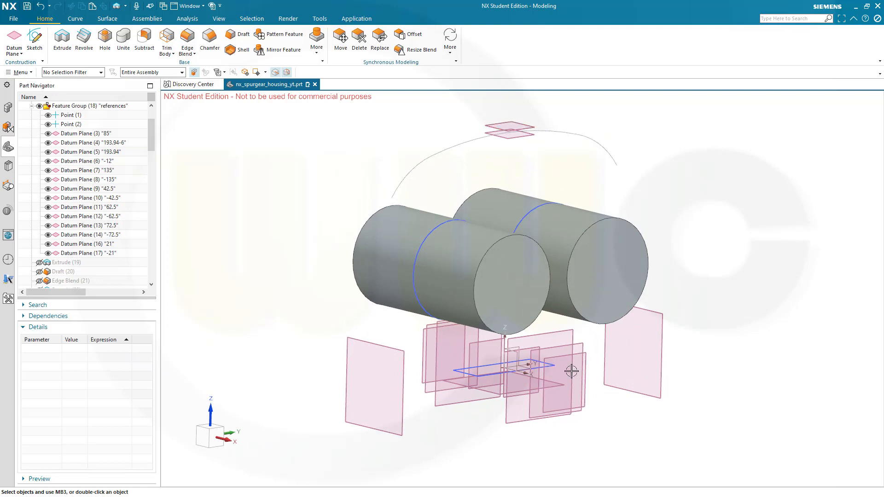
middle_drag(413, 369, 387, 347)
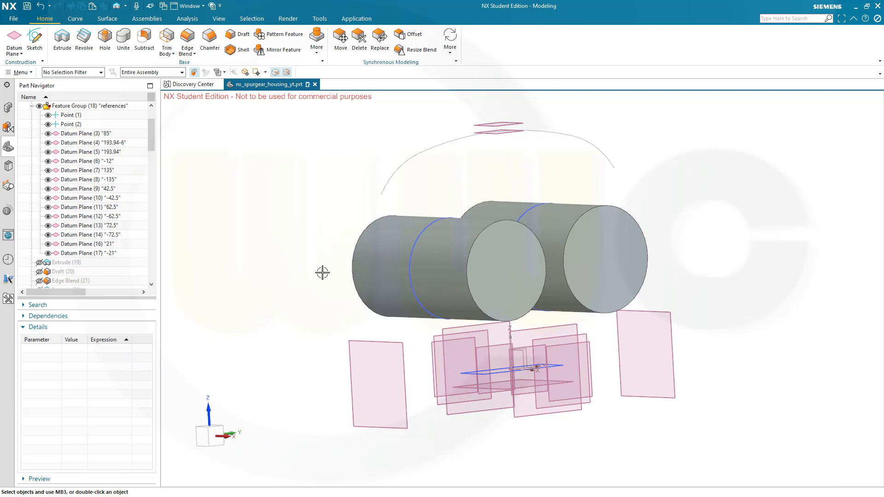
middle_drag(322, 273, 333, 290)
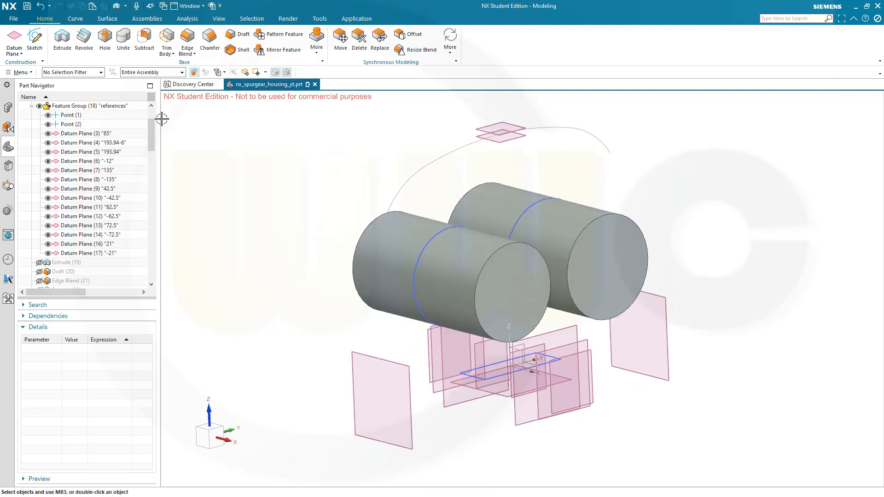
click(63, 38)
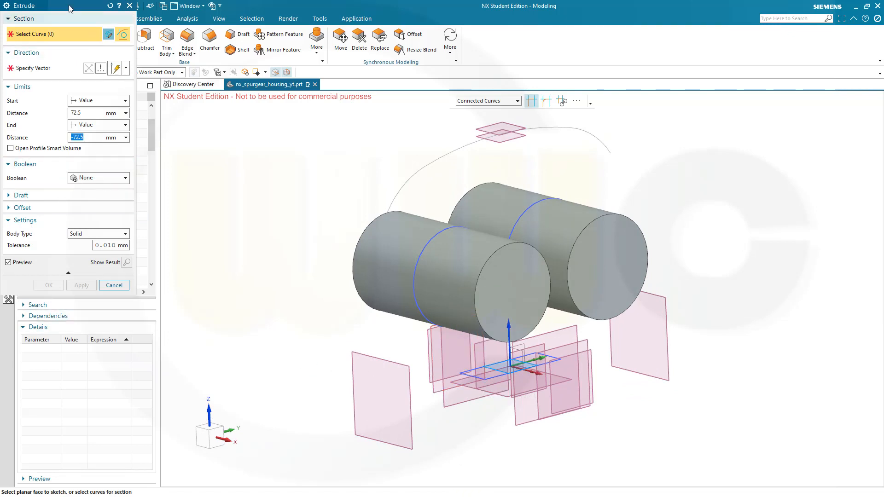
drag(71, 10, 210, 36)
scroll(131, 264, down, 15)
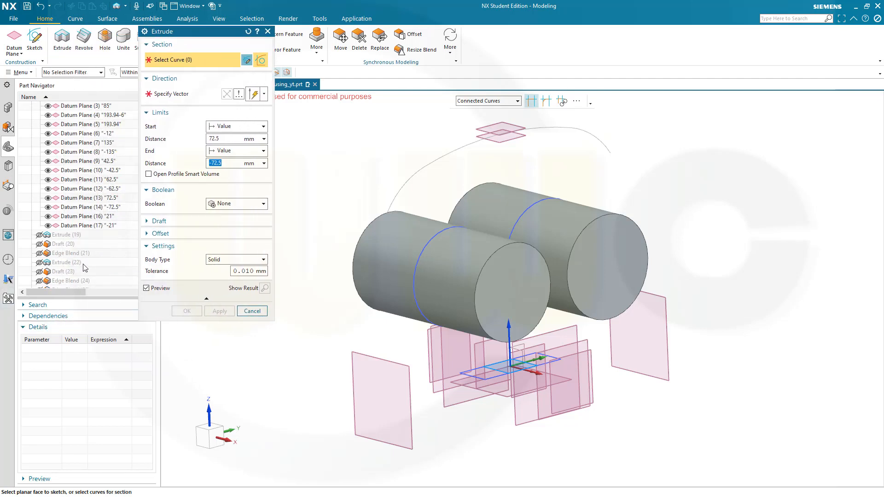
scroll(131, 267, down, 8)
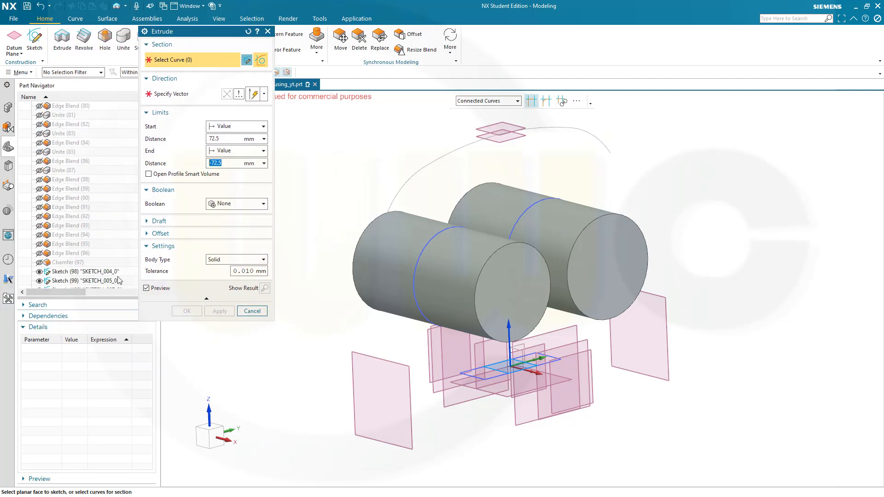
click(97, 262)
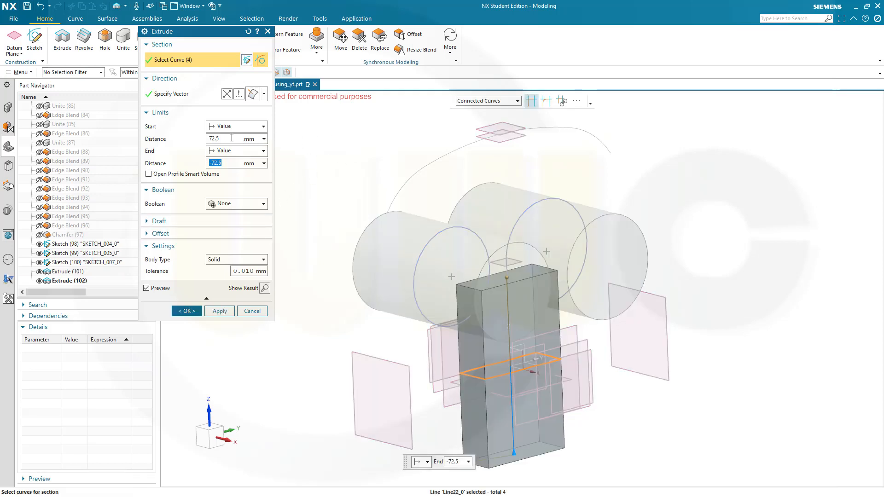
Set the rectangle extrusion's start distance to 1 mm and check where it begins relative to the sketch.
click(224, 139)
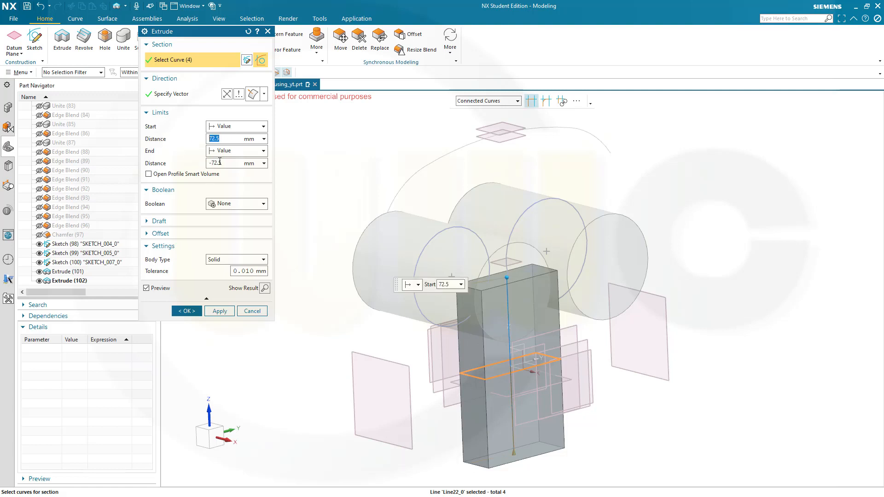
key(Tab)
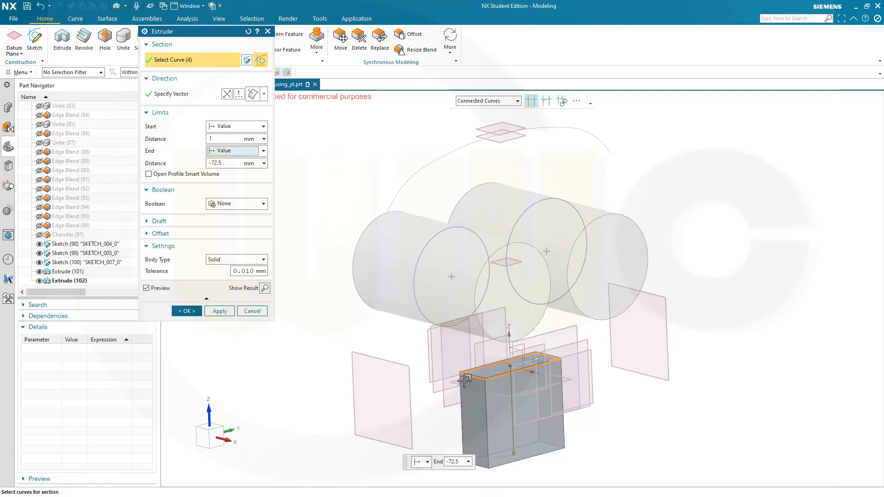
middle_drag(464, 380, 450, 373)
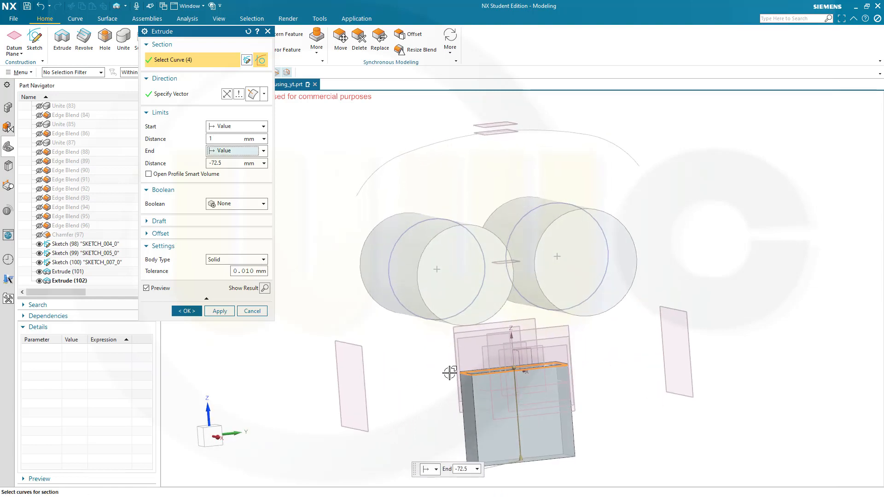
scroll(541, 397, up, 2)
scroll(385, 355, up, 1)
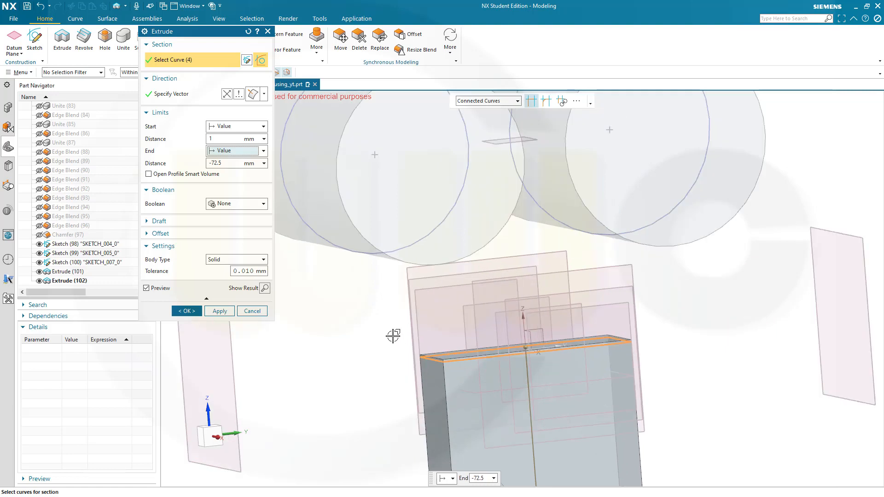
middle_drag(389, 317, 379, 313)
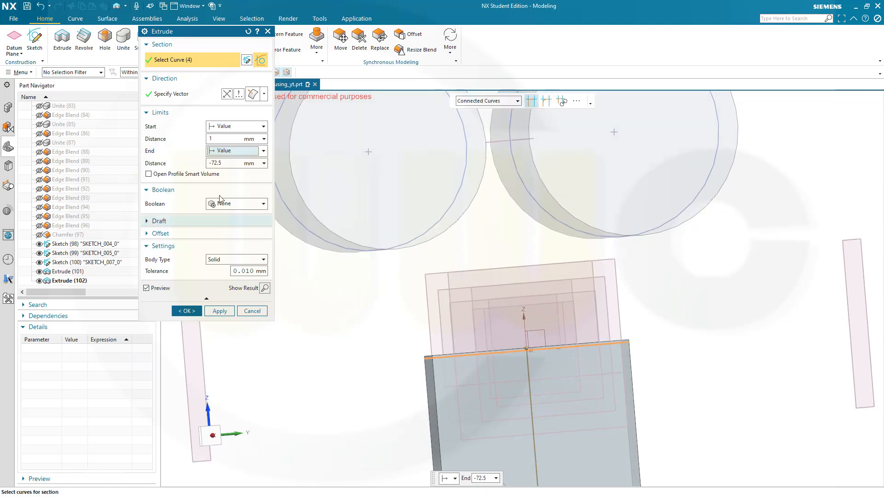
Set the rectangle's end limit to Until Selected at the uppermost datum plane "193.94", and finish the extrusion with no Boolean.
click(264, 153)
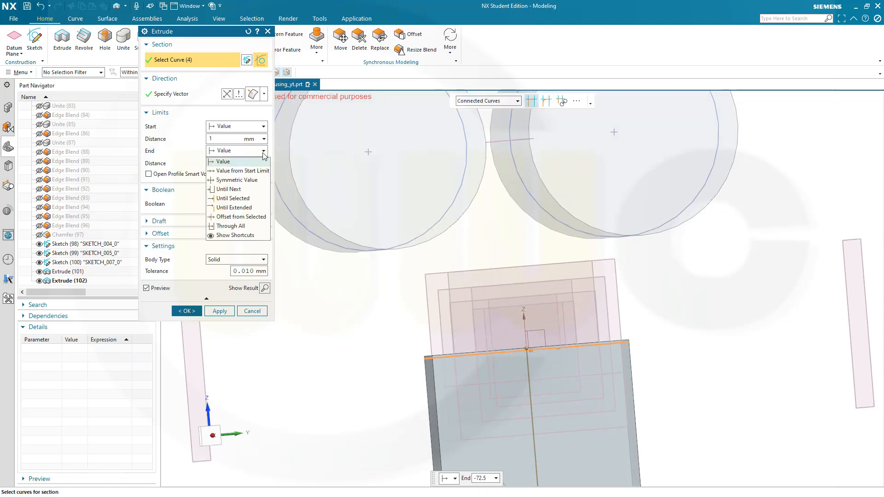
click(233, 198)
scroll(430, 246, down, 5)
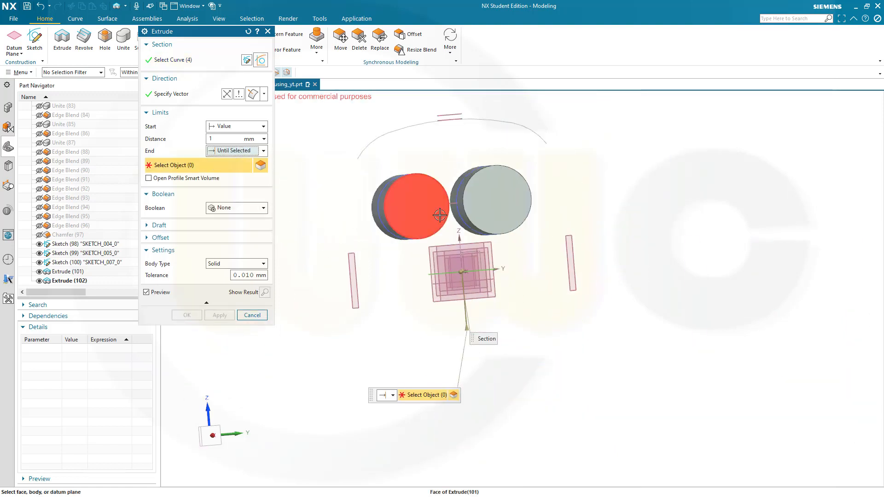
click(447, 111)
scroll(421, 219, up, 3)
scroll(452, 327, up, 2)
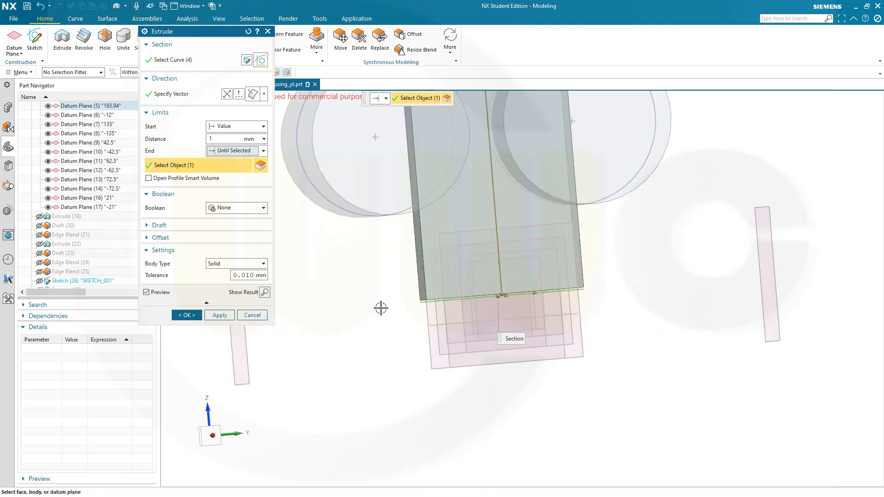
middle_drag(381, 305, 389, 286)
scroll(388, 286, down, 2)
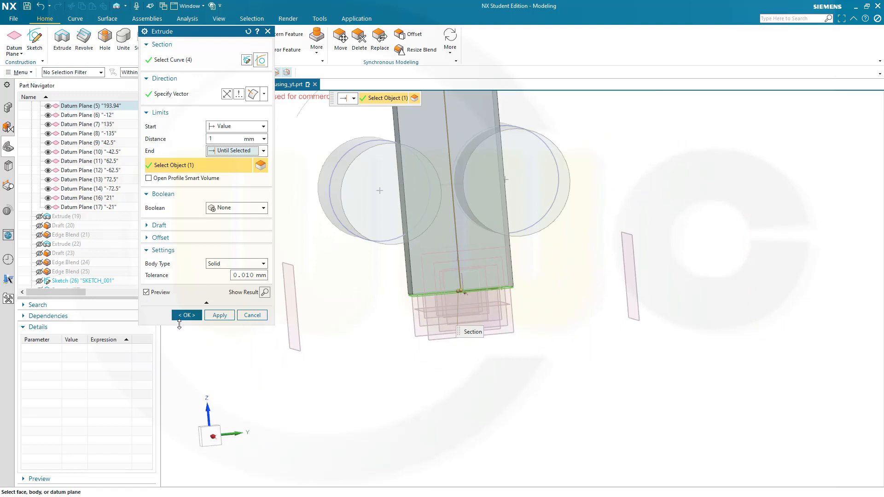
click(186, 315)
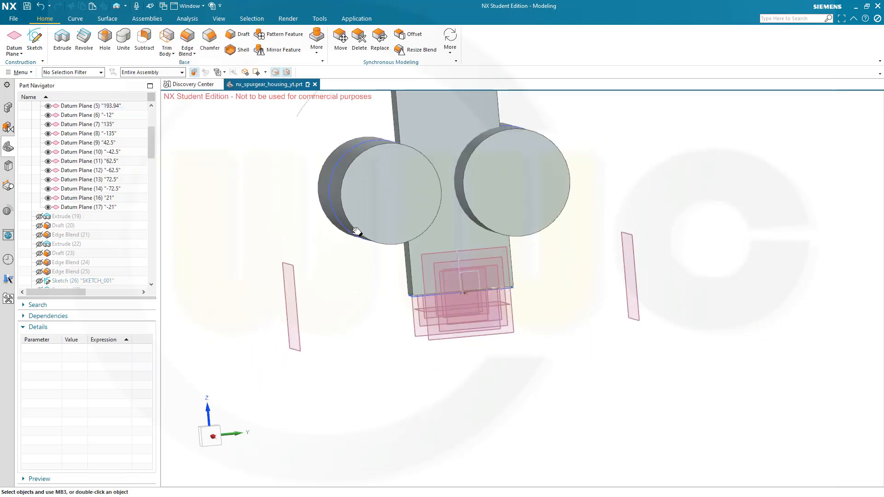
Round the four vertical edges of the rectangular block with a 5 mm circular Edge Blend.
middle_drag(358, 233, 491, 234)
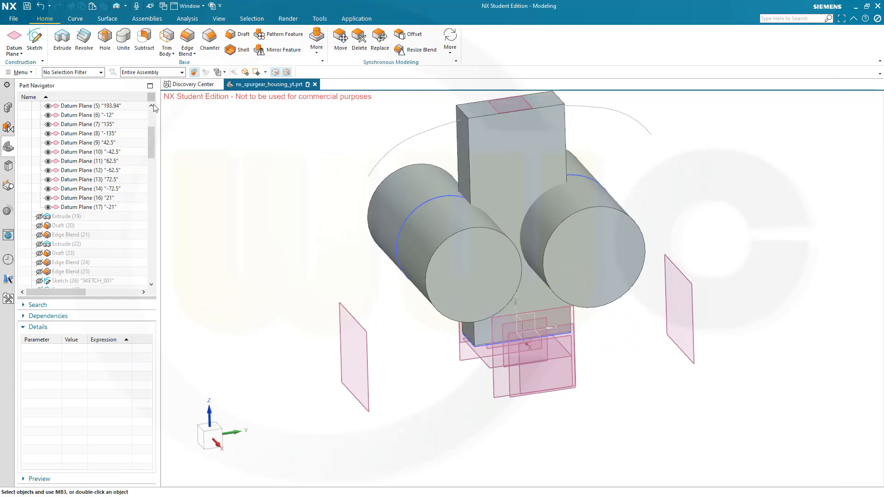
click(187, 39)
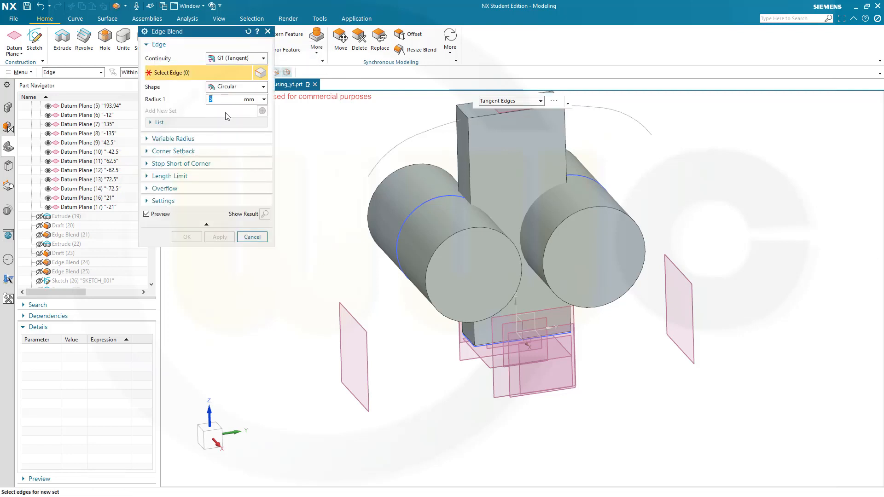
click(471, 154)
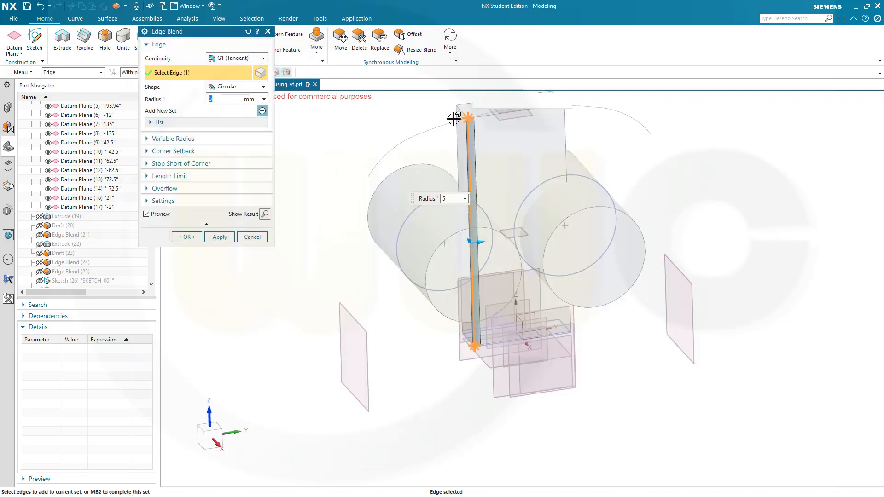
click(456, 115)
click(563, 134)
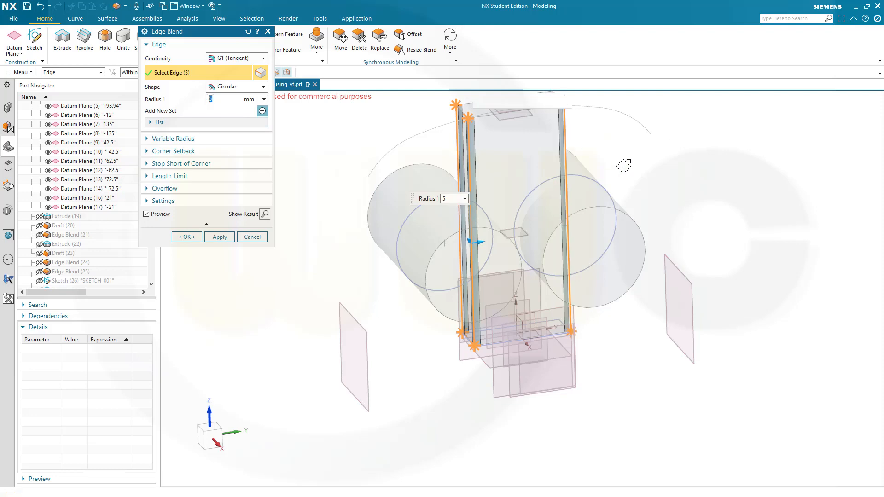
middle_drag(599, 182, 529, 156)
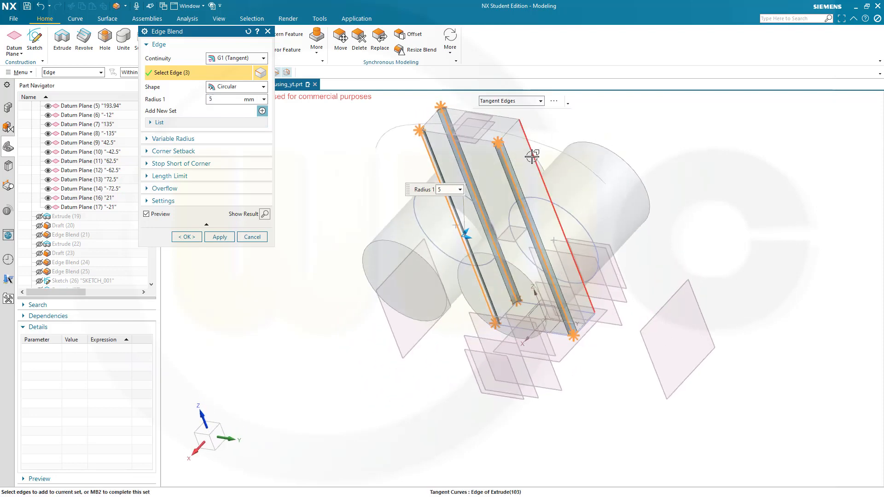
click(186, 237)
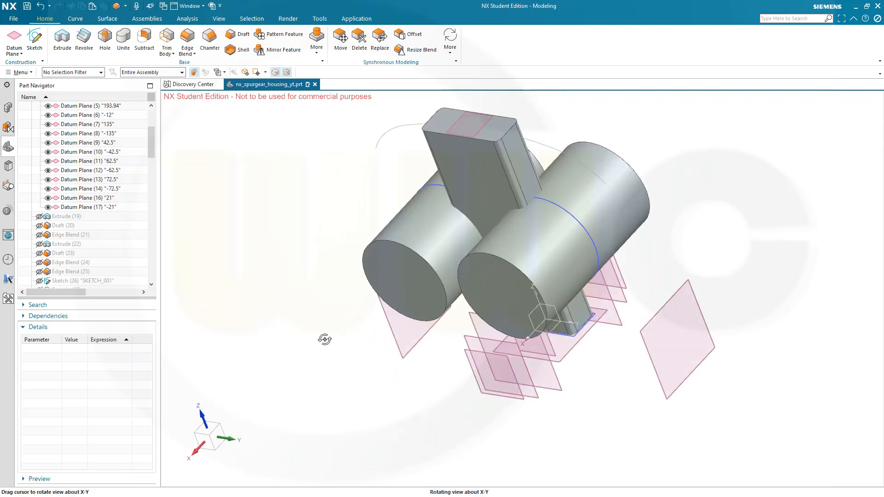
Turn off timestamp order in the model history so the features are grouped under their solid bodies.
middle_drag(324, 339, 325, 201)
scroll(133, 244, down, 2)
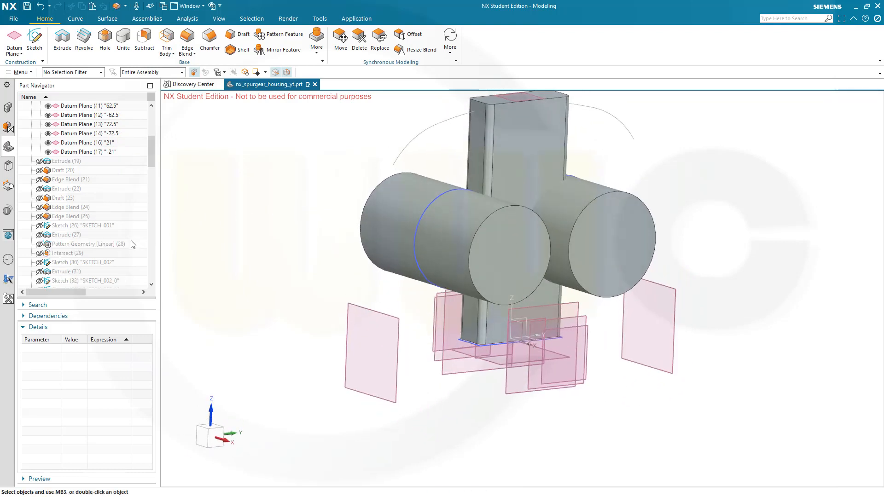
scroll(132, 244, up, 3)
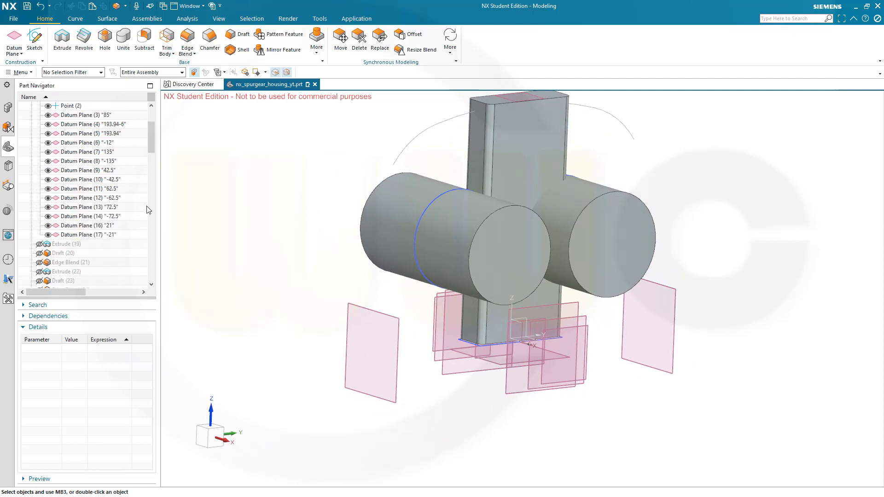
right_click(80, 103)
click(115, 144)
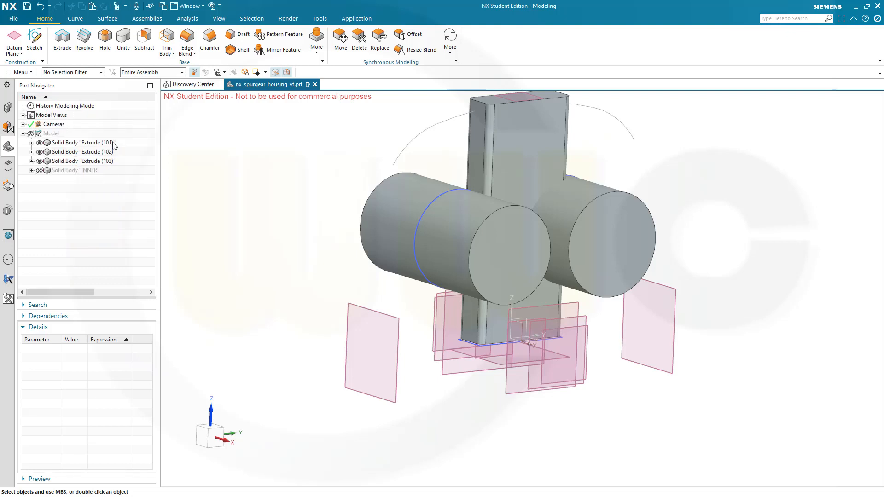
Hide the three extruded solid bodies: both cylinders and the rounded rectangular block.
click(40, 160)
click(40, 153)
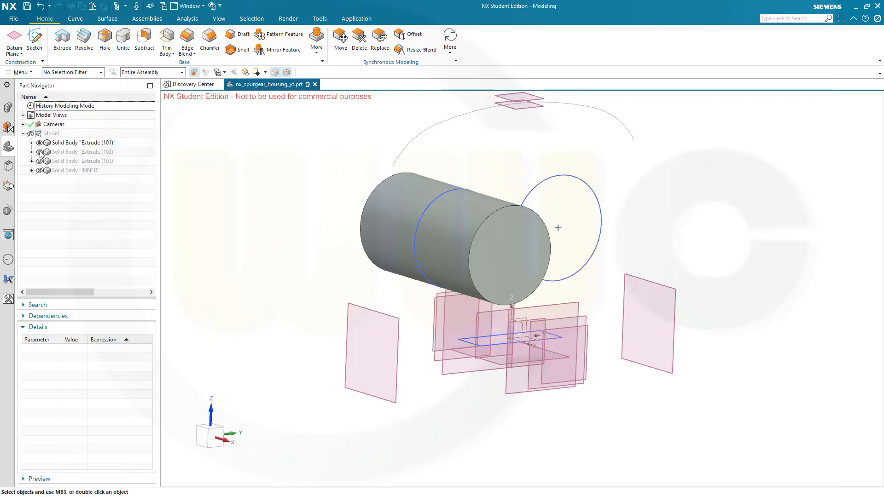
click(40, 143)
mouse_move(307, 211)
middle_down()
mouse_move(271, 224)
mouse_move(297, 215)
middle_up()
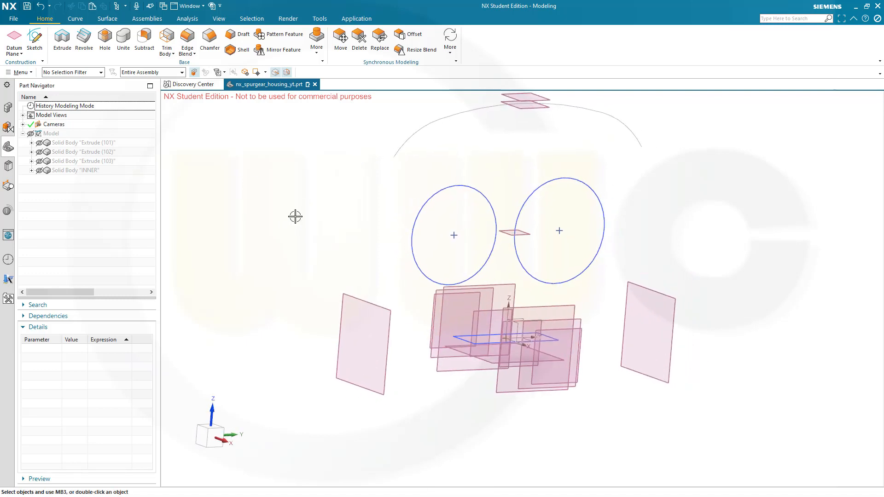
Hide all sketches in the model using Show and Hide.
click(213, 5)
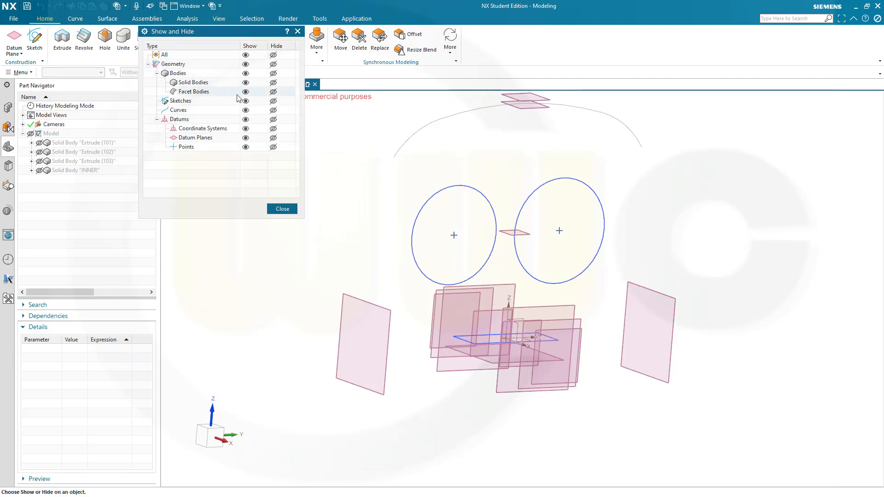
click(273, 101)
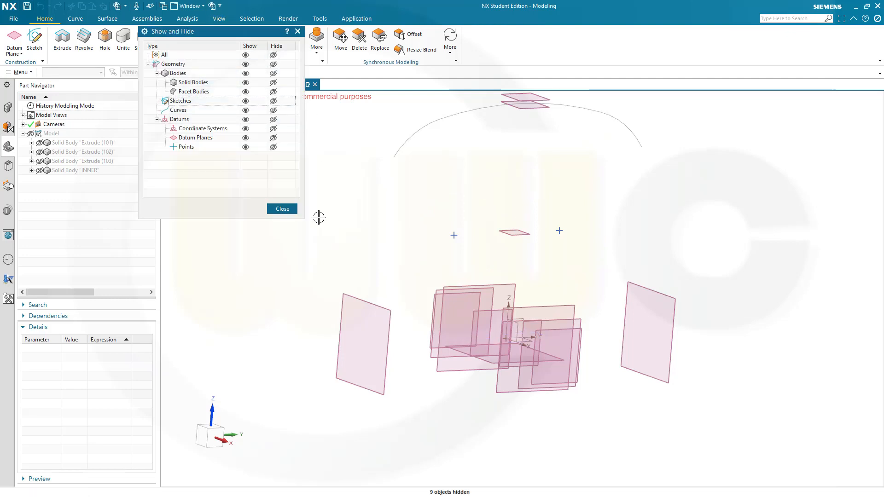
middle_click(298, 269)
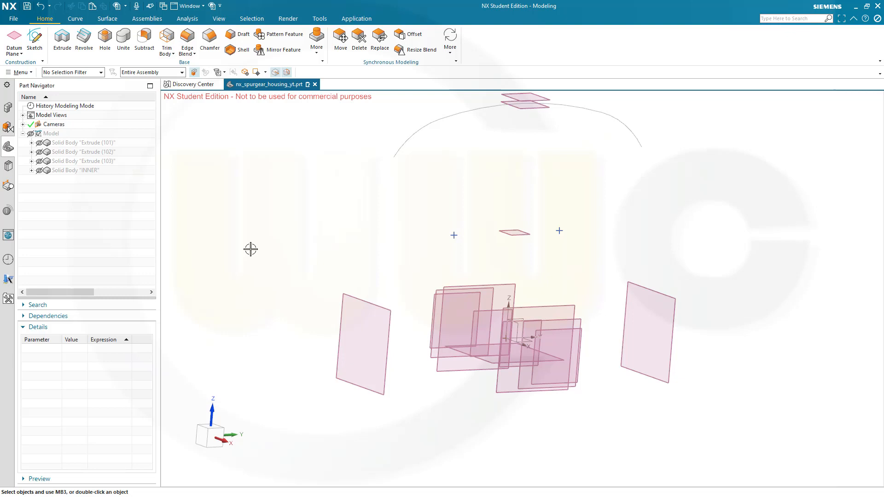
Switch the model history back to timestamp order and make Edge Blend (21) the current feature.
right_click(70, 101)
click(116, 163)
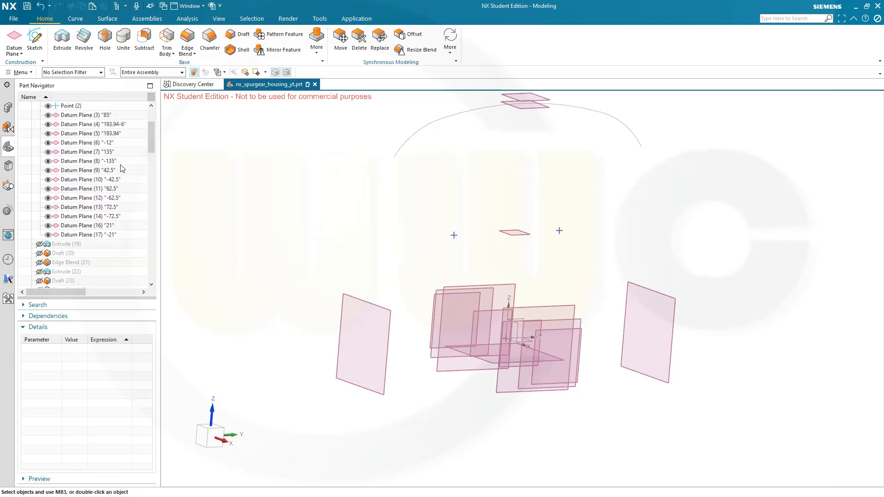
scroll(115, 237, down, 1)
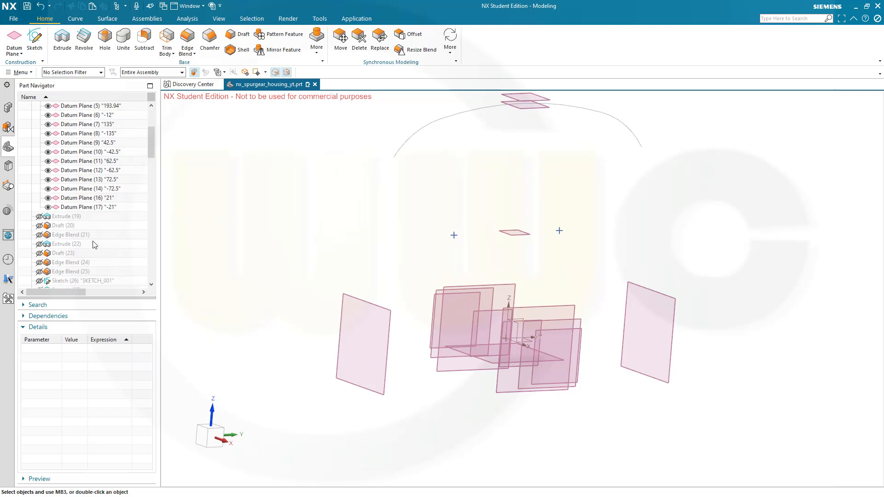
scroll(96, 243, down, 1)
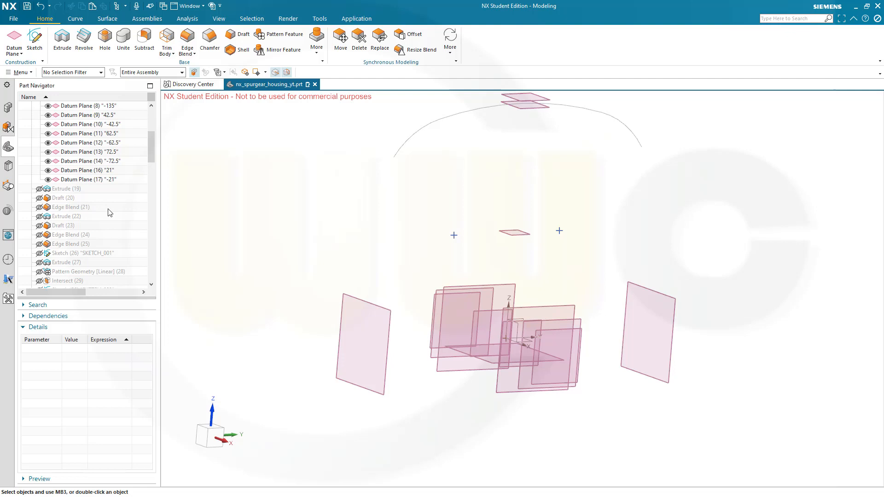
right_click(56, 210)
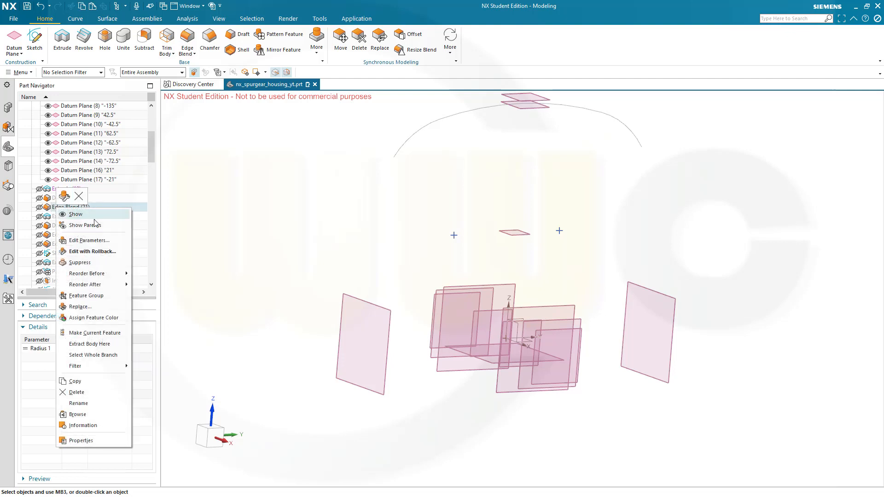
click(114, 332)
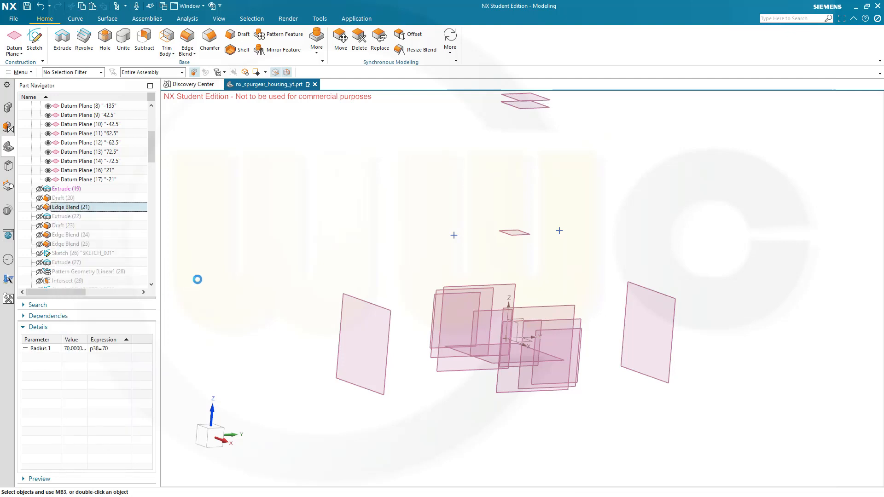
middle_drag(242, 263, 297, 242)
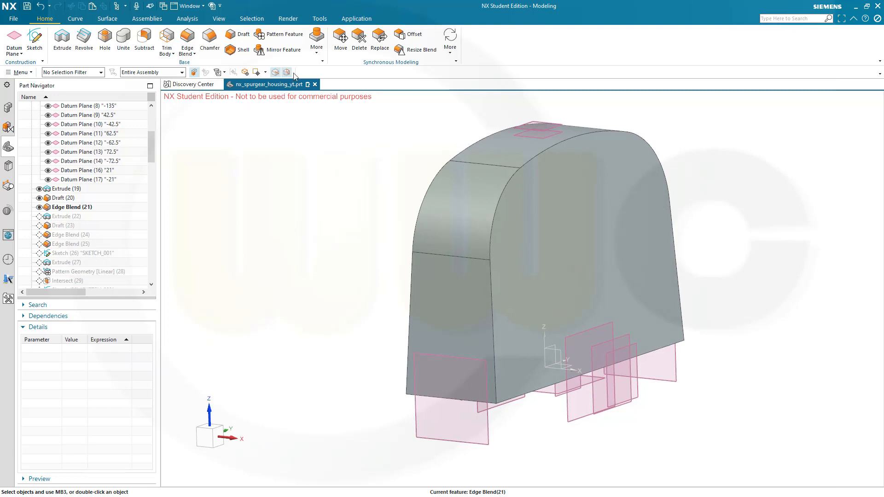
Extract an associative copy of the solid body INNER, fixed at the current timestamp, with the original hidden.
click(316, 53)
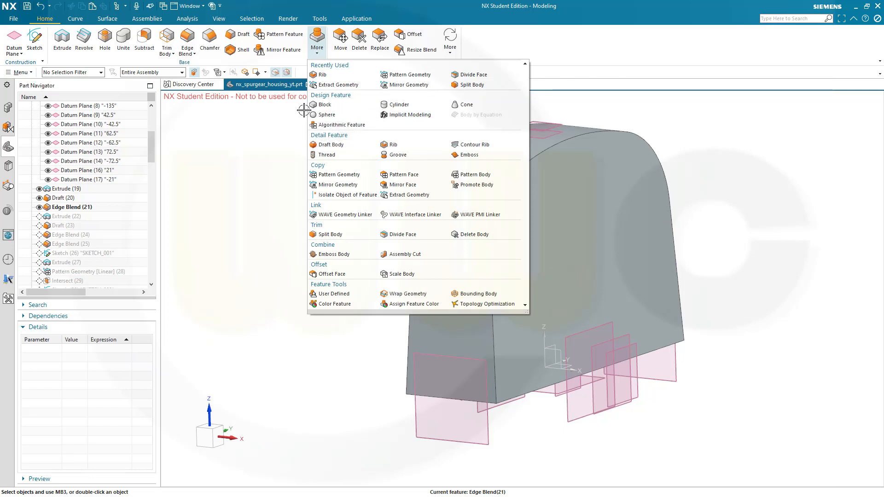
click(338, 85)
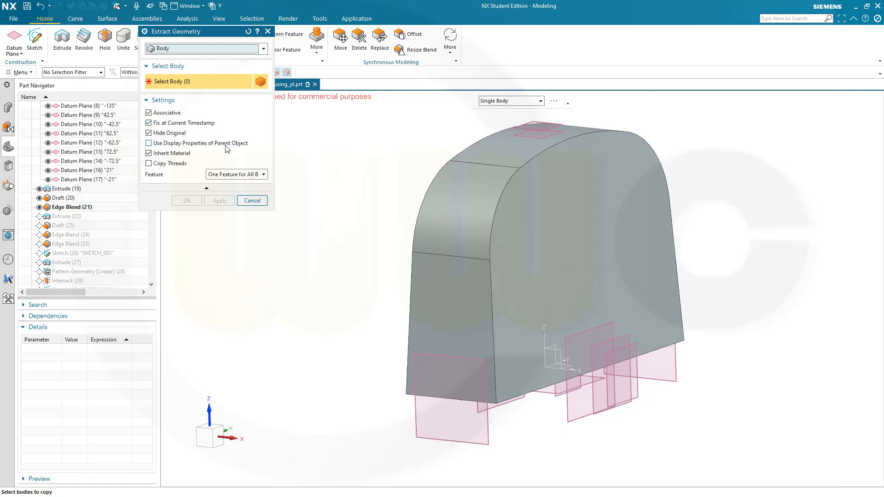
click(456, 212)
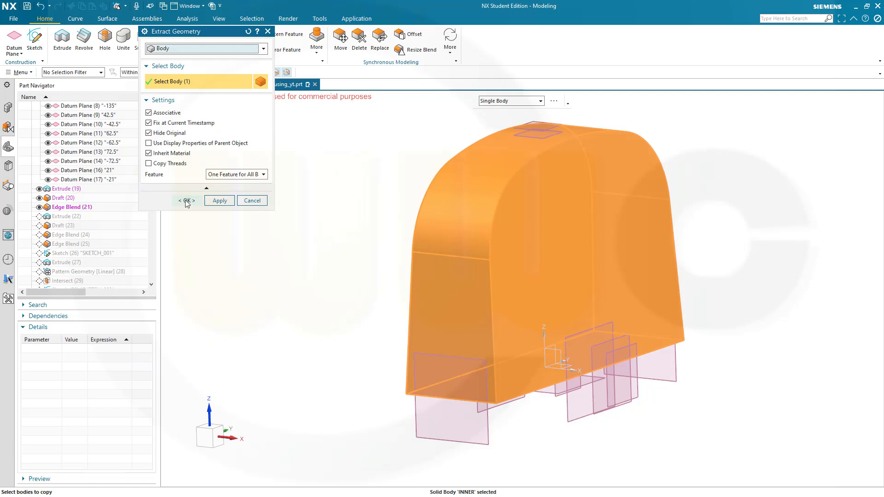
click(187, 201)
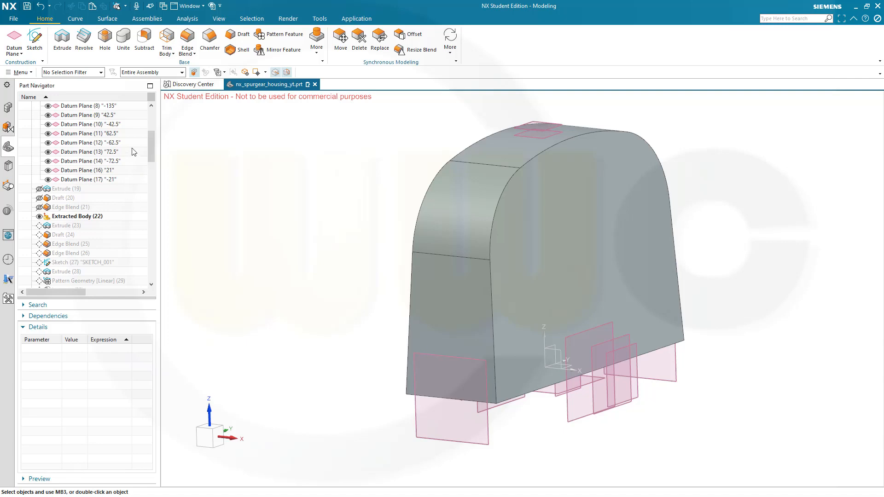
Turn off timestamp order and inspect the two INNER solid bodies to tell the extracted copy from the original.
right_click(84, 100)
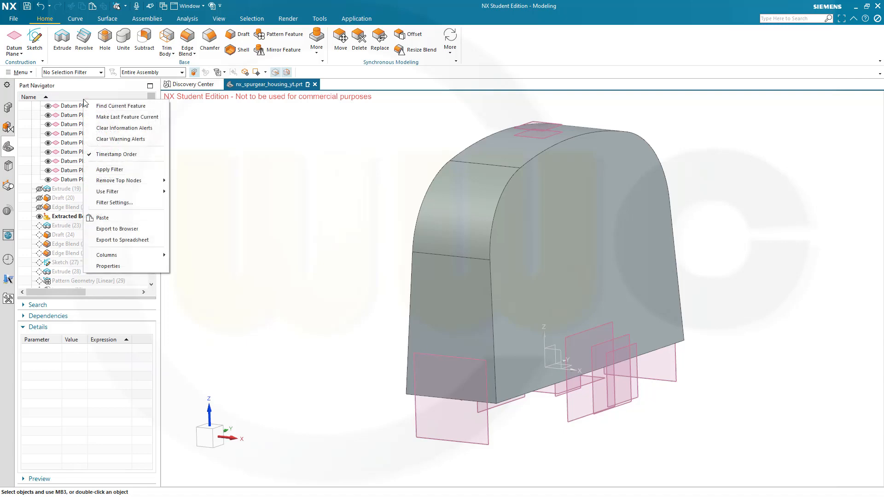
click(116, 154)
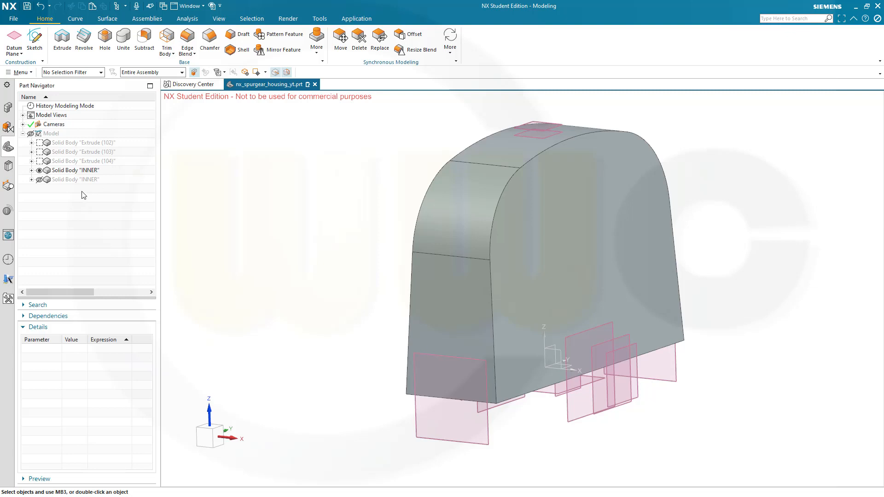
click(39, 180)
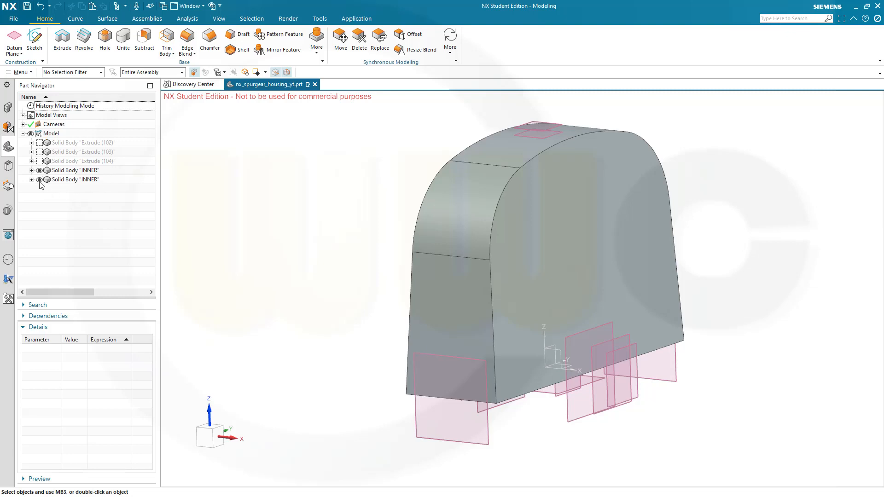
click(40, 179)
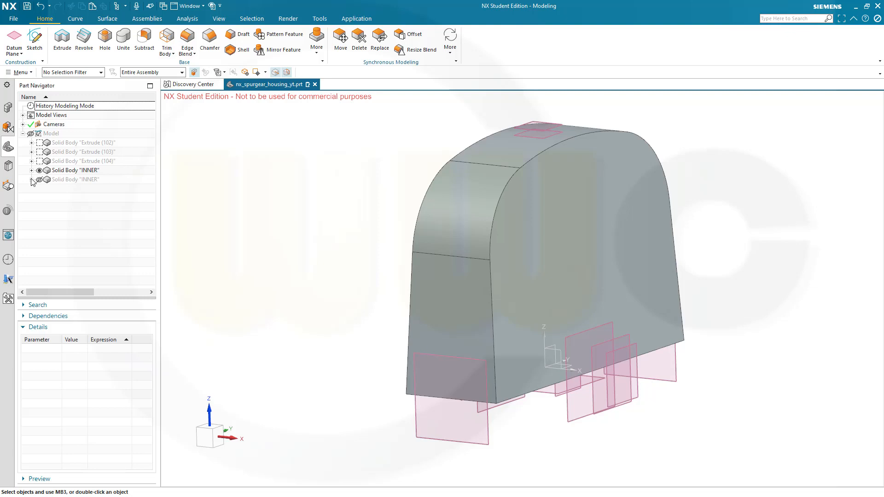
click(32, 180)
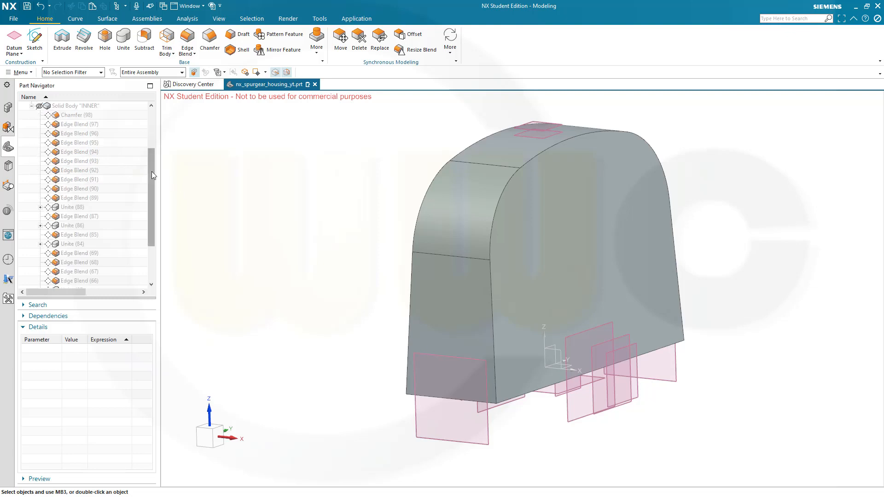
scroll(39, 147, up, 2)
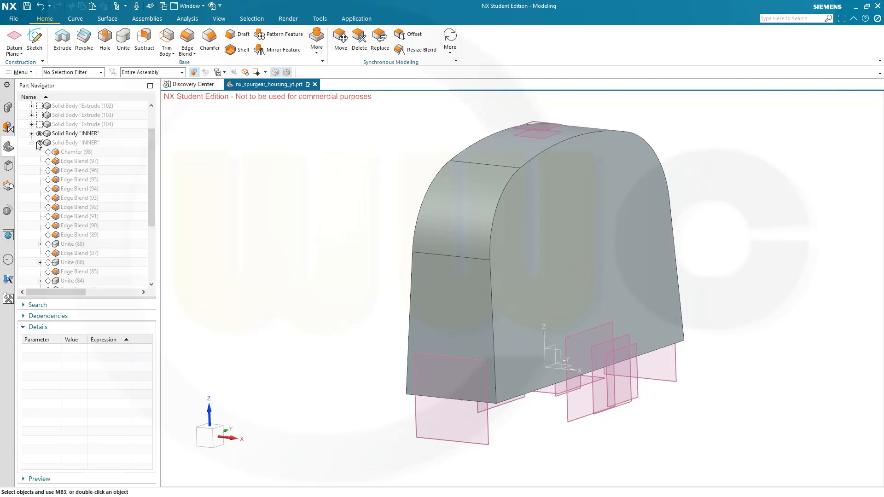
click(32, 144)
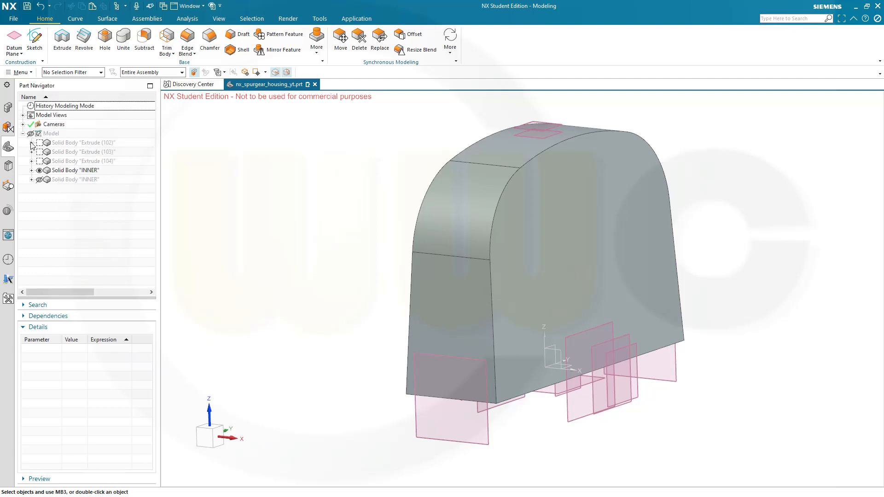
click(57, 170)
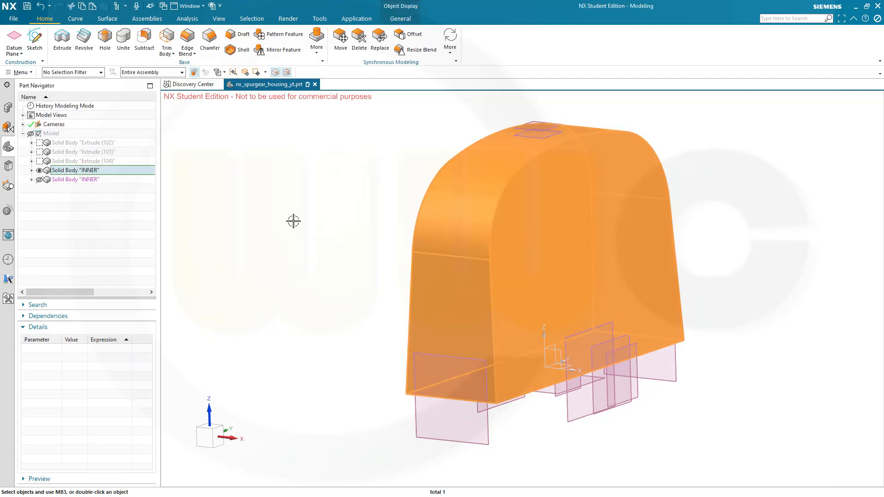
key(Escape)
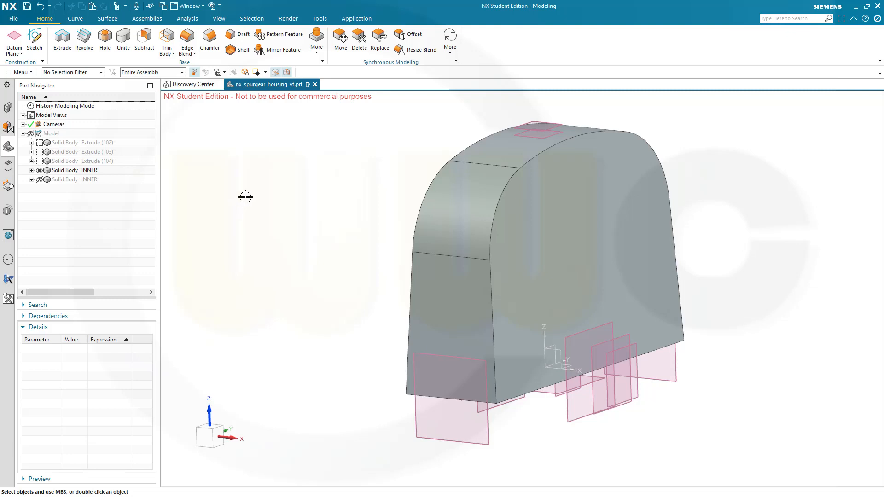
Start a Thicken on the extracted body, selecting its curved outer wall as Tangent Faces plus both large flat side faces.
click(107, 19)
click(216, 50)
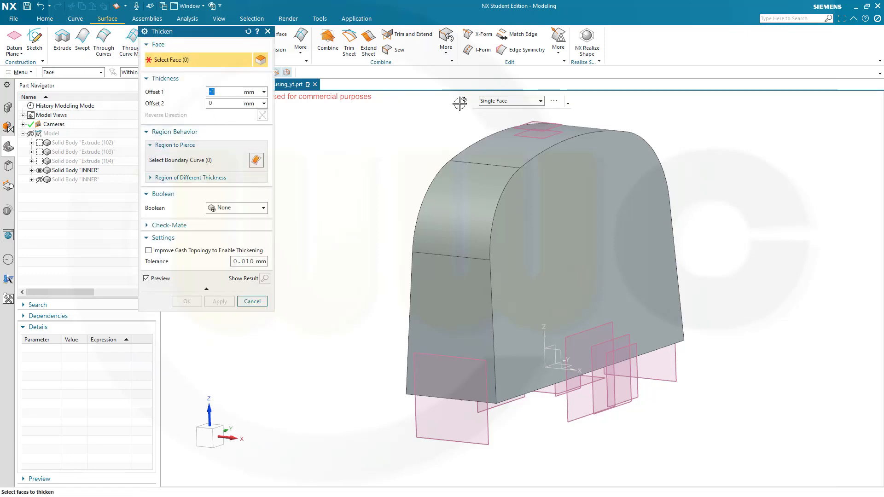
click(541, 101)
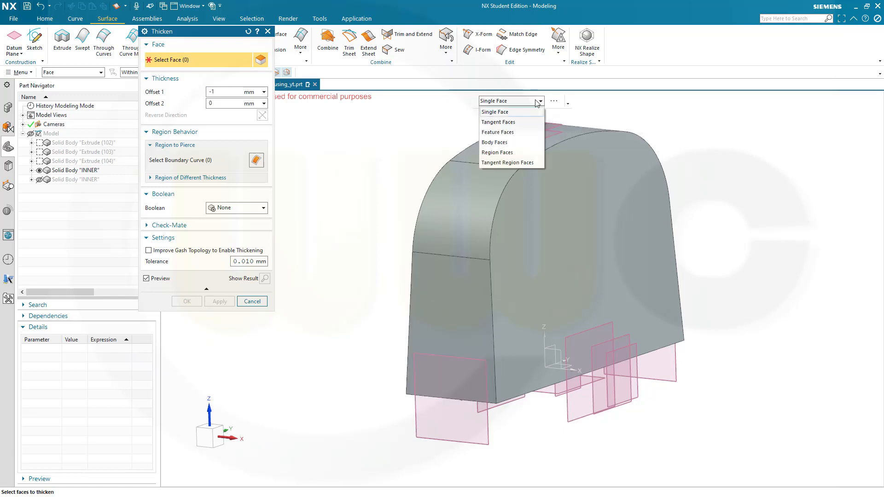
click(512, 121)
click(441, 307)
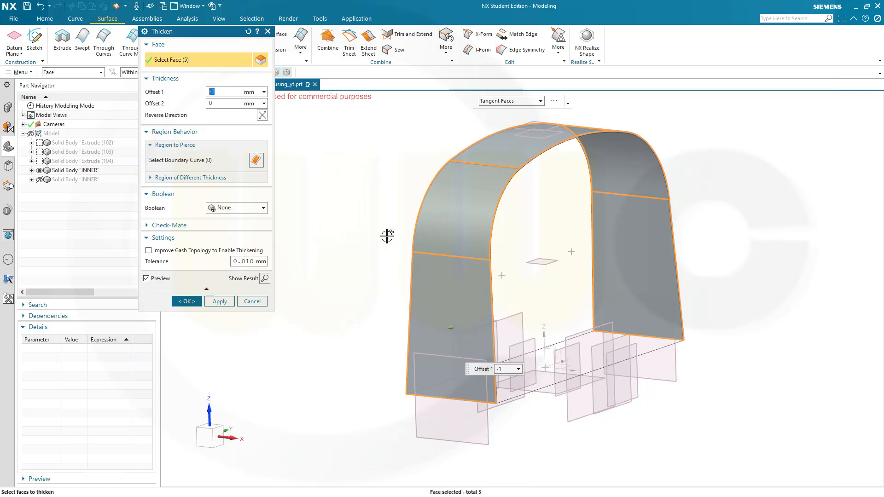
click(635, 260)
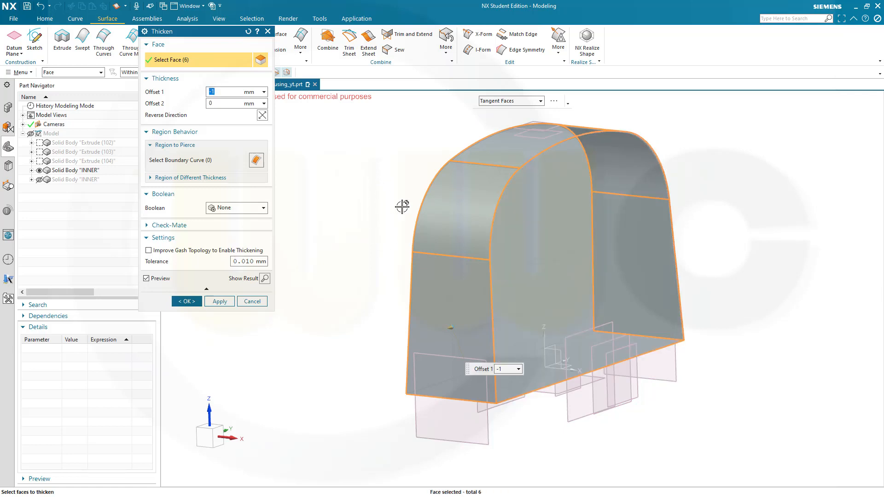
middle_drag(401, 206, 481, 215)
click(481, 215)
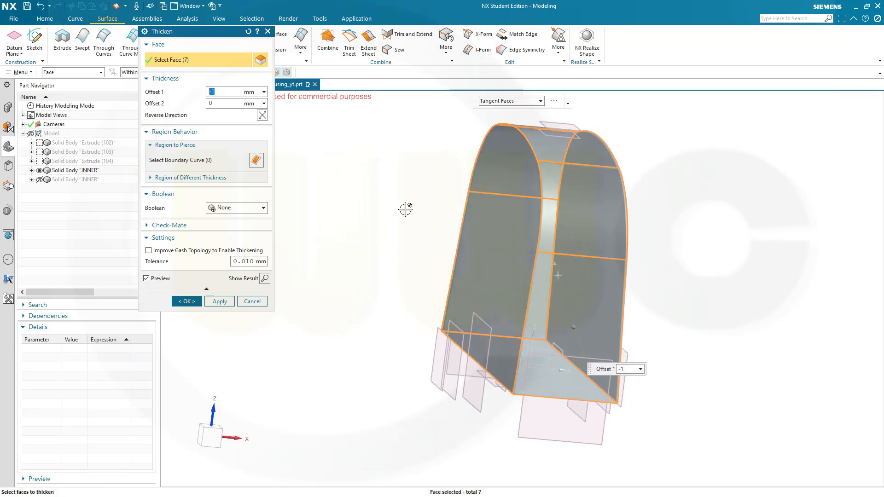
middle_drag(404, 209, 330, 194)
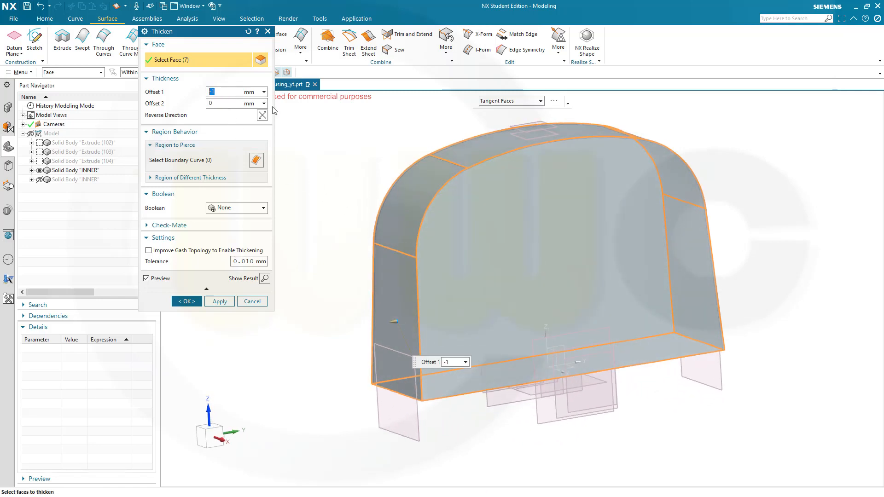
Thicken the selected faces with Offset 1 of -6 mm and no Boolean, and highlight the new solid body in the model.
text(-6)
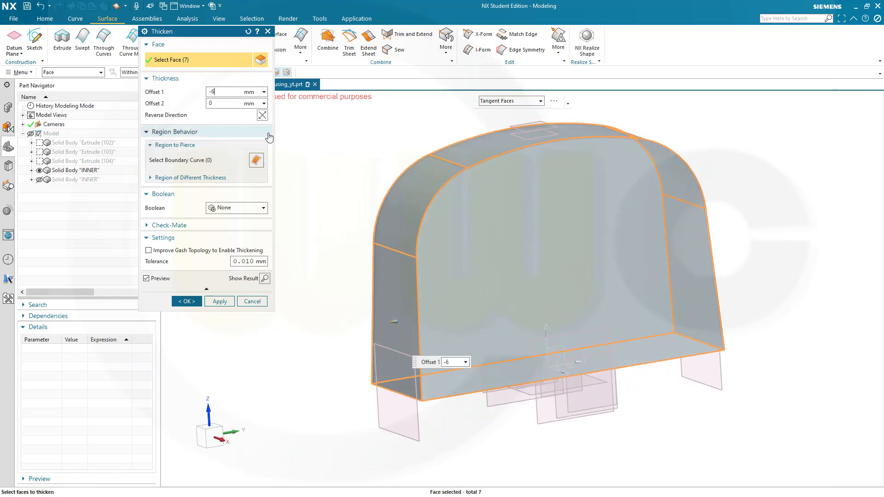
key(Tab)
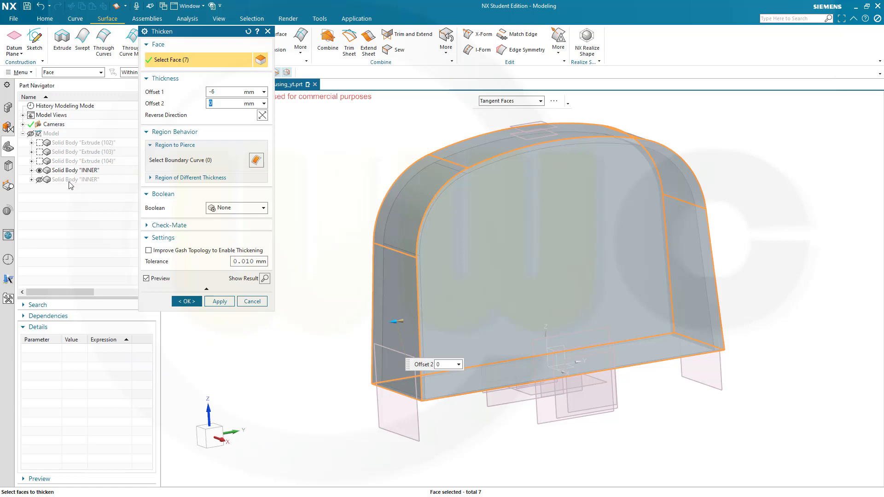
click(192, 303)
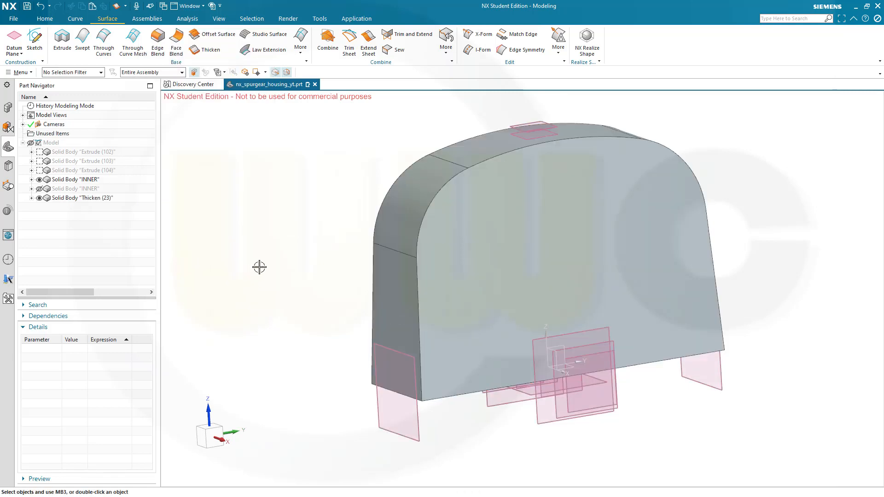
mouse_move(258, 267)
middle_down()
mouse_move(291, 260)
mouse_move(292, 269)
mouse_move(264, 257)
middle_up()
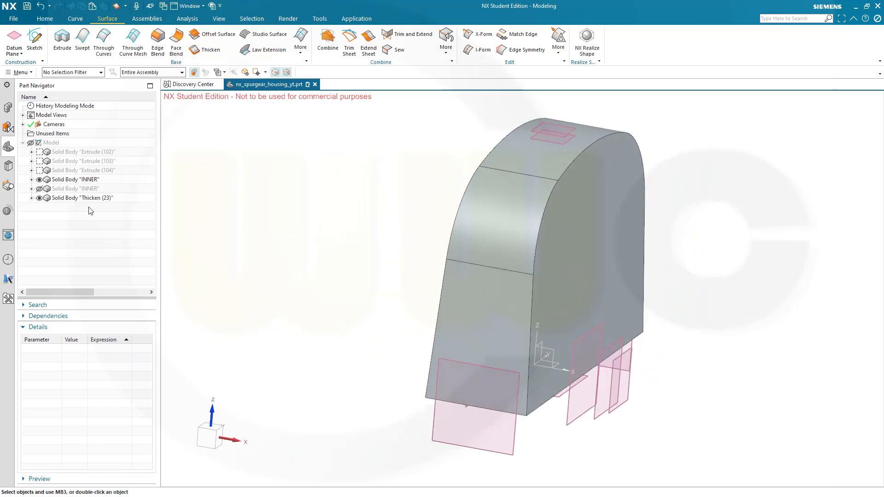
click(71, 198)
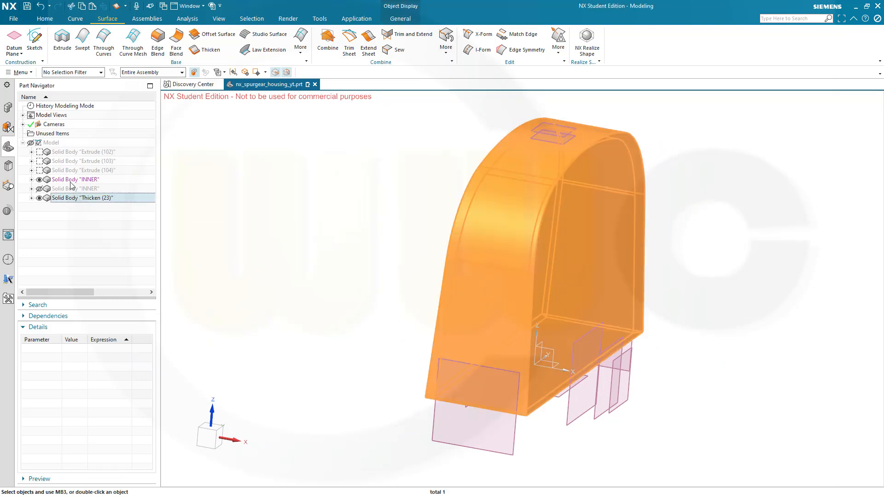
Edit the 6 mm Thicken so its Boolean is Subtract, with the visible extracted INNER body as the target.
click(71, 180)
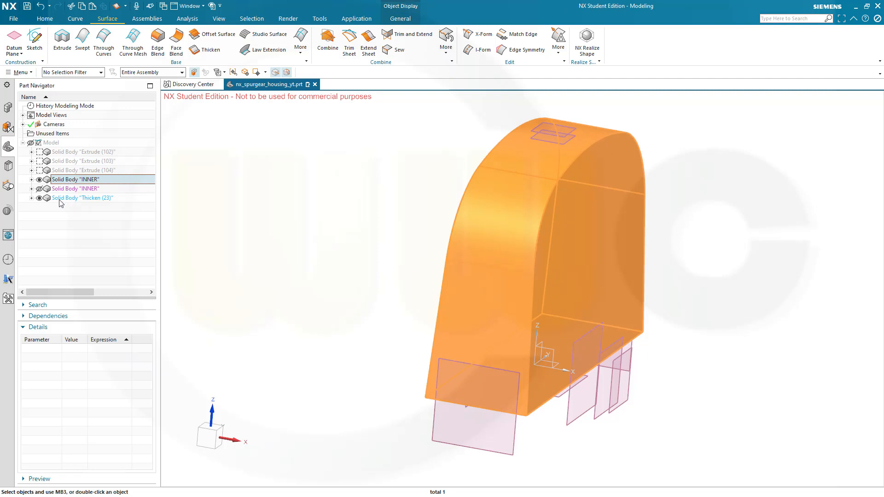
key(Escape)
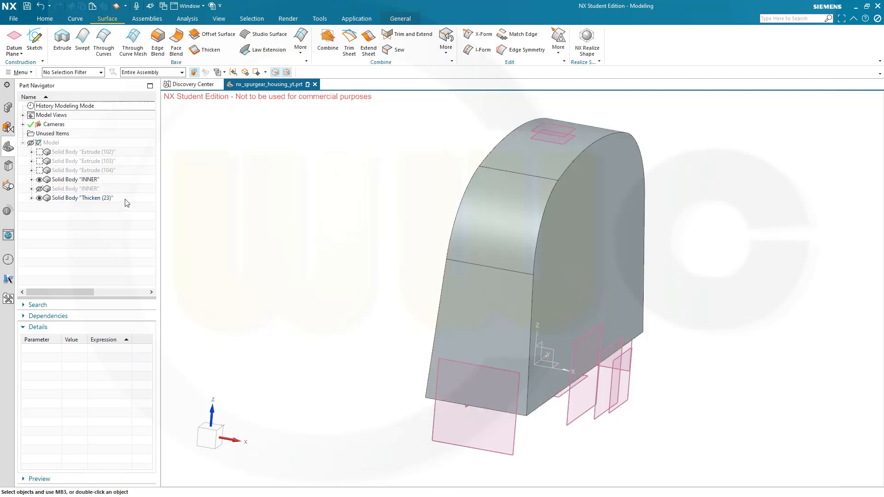
click(31, 199)
double_click(70, 207)
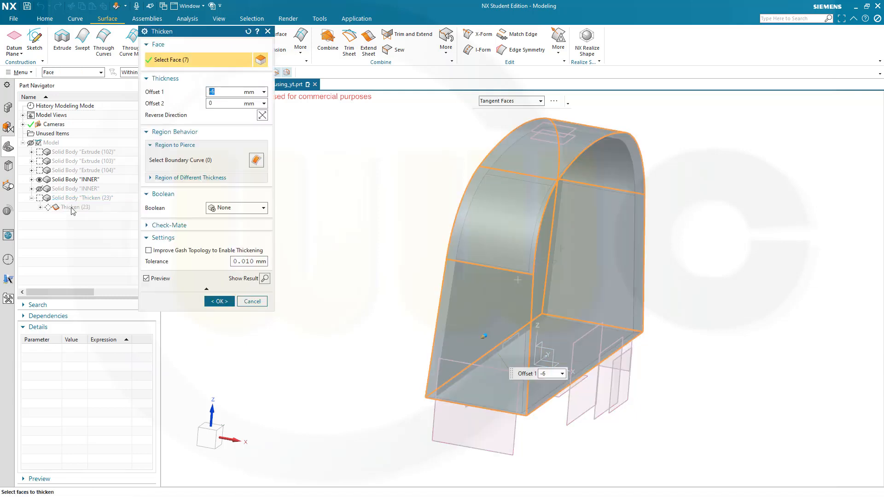
click(262, 208)
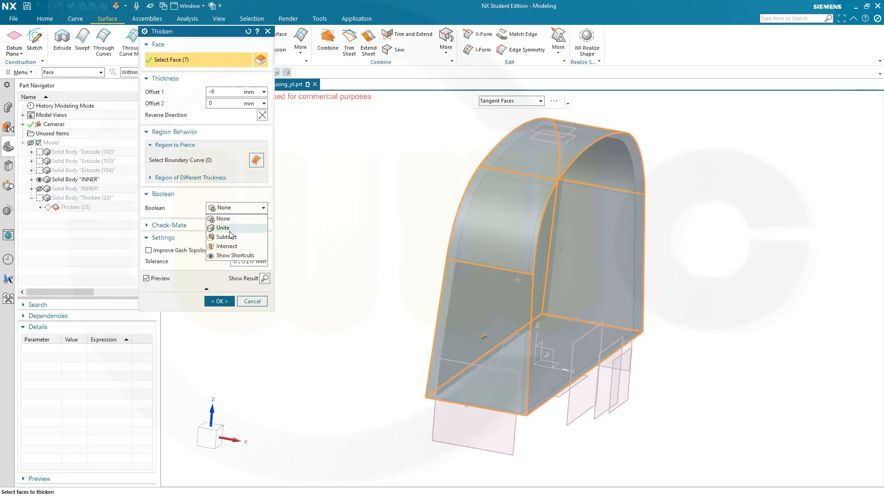
click(230, 240)
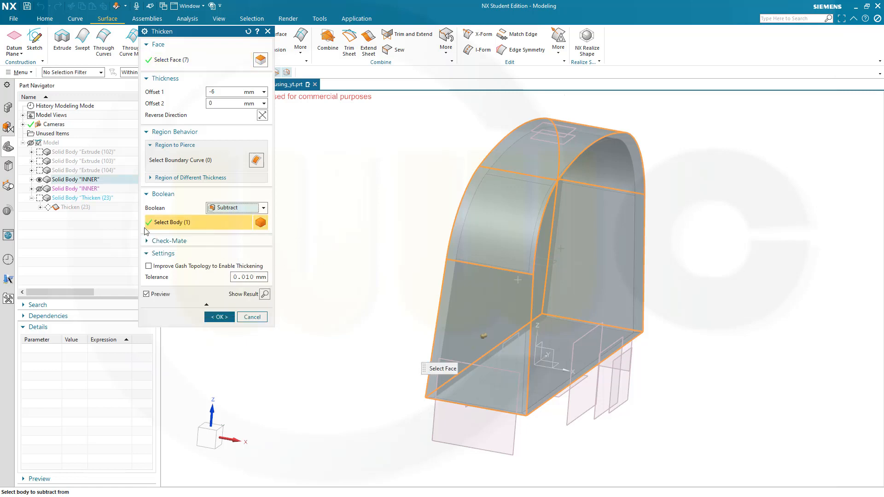
click(61, 180)
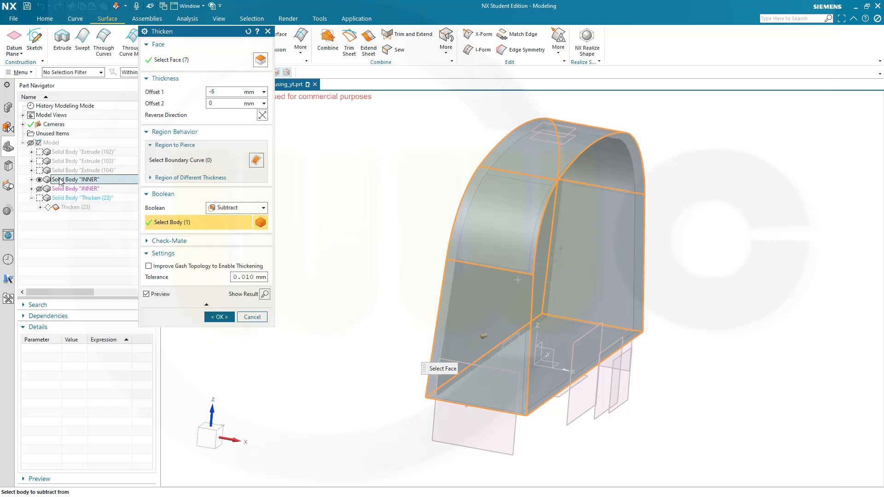
click(218, 317)
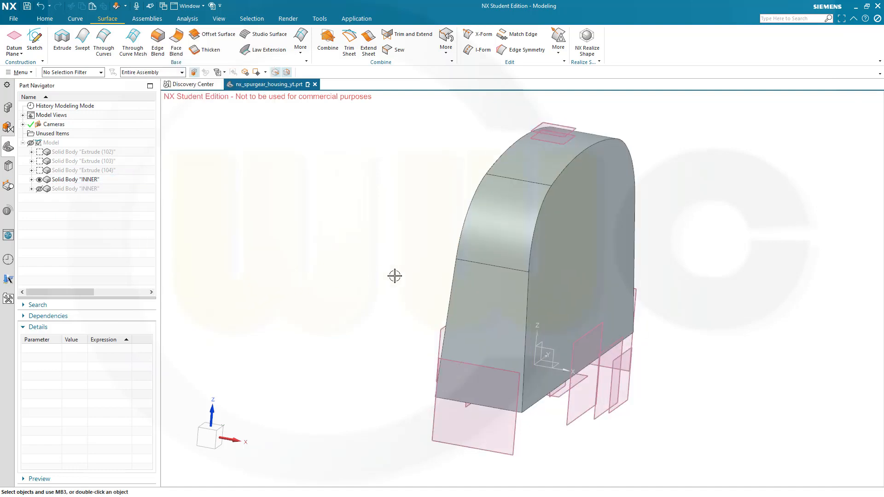
Thicken the flat bottom face with Offset 1 of -1 mm and subtract it from the visible extracted INNER body.
mouse_move(414, 254)
middle_down()
mouse_move(377, 233)
mouse_move(365, 244)
mouse_move(385, 251)
mouse_move(359, 249)
mouse_move(375, 217)
mouse_move(361, 221)
mouse_move(359, 174)
mouse_move(399, 165)
mouse_move(411, 204)
mouse_move(401, 242)
middle_up()
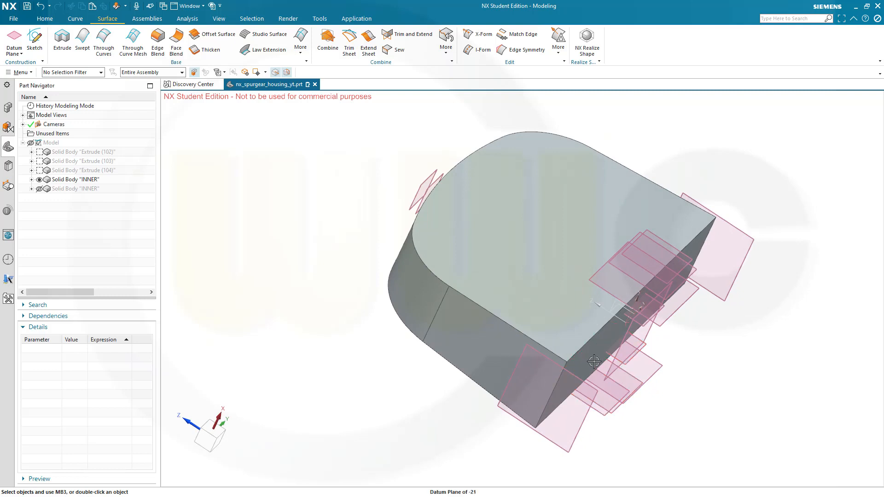
middle_drag(296, 342, 243, 285)
click(211, 50)
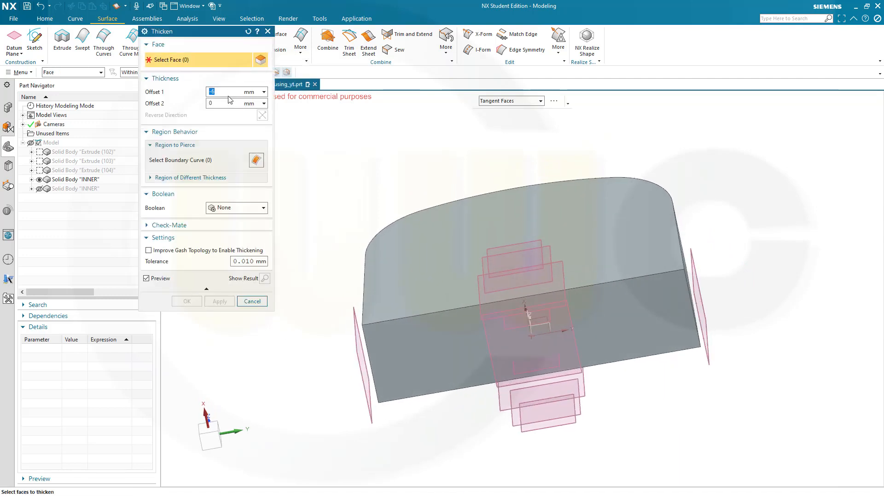
text(-)
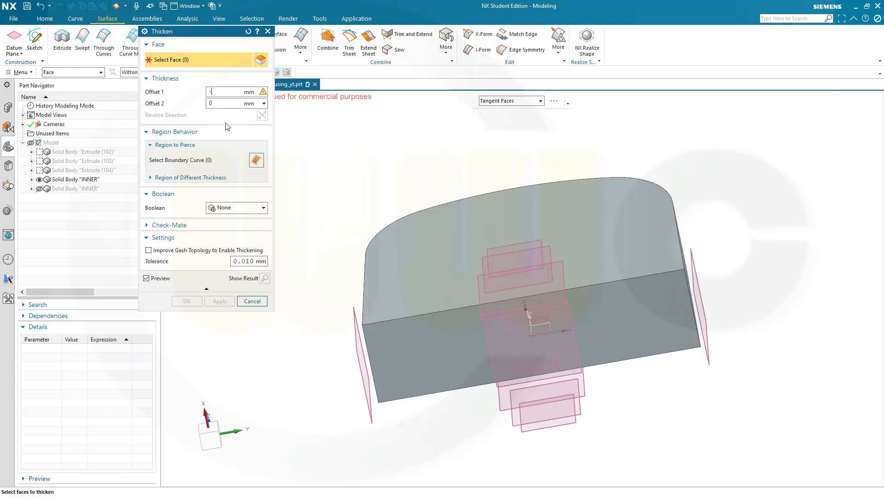
text(1)
key(Tab)
mouse_move(321, 177)
middle_down()
mouse_move(328, 181)
mouse_move(315, 183)
middle_up()
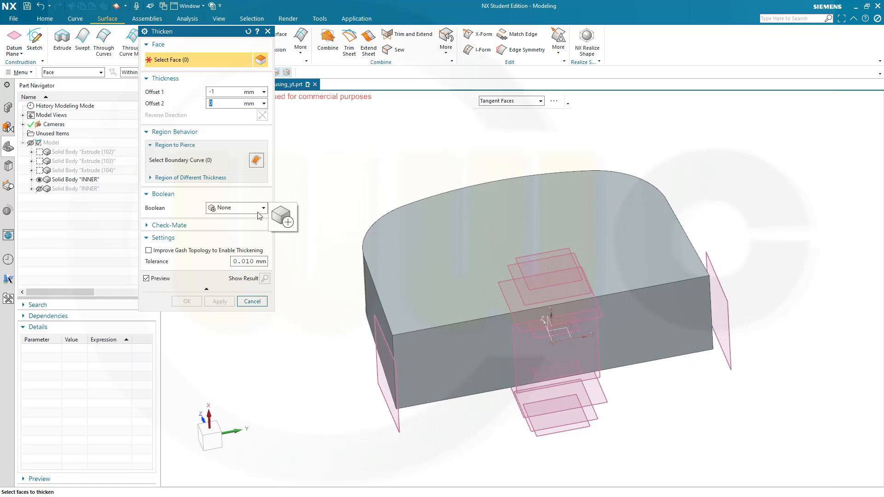
click(464, 376)
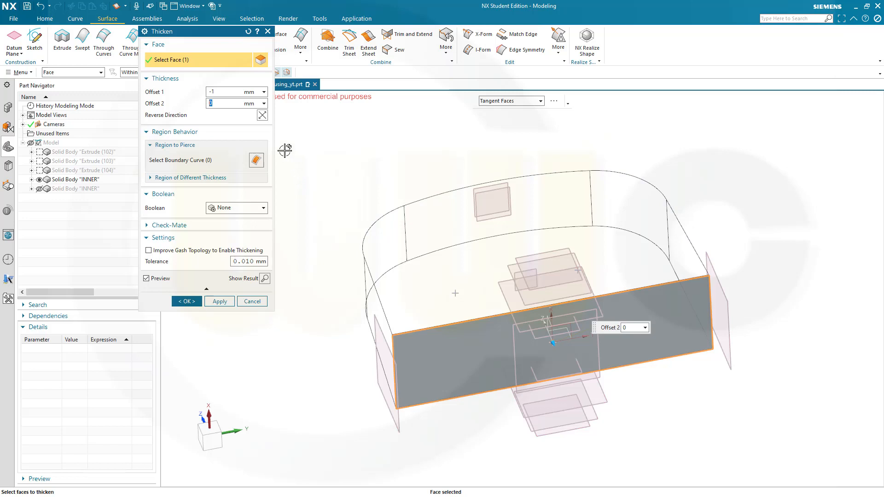
click(263, 209)
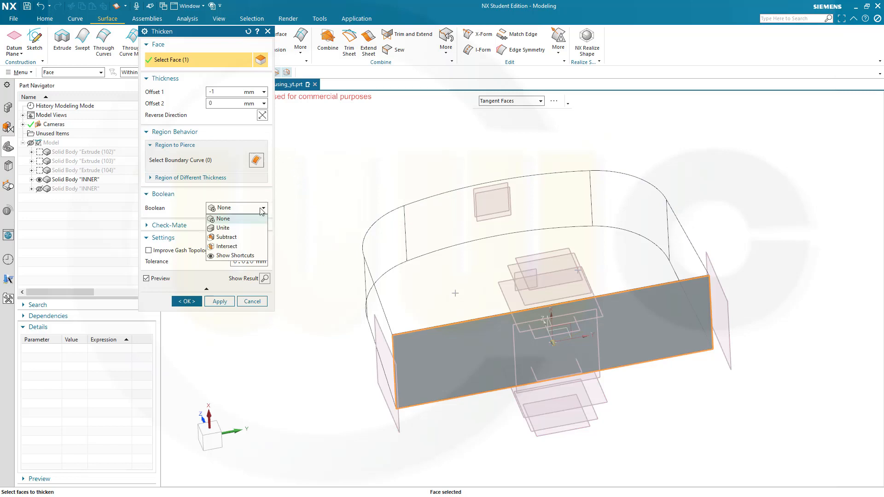
click(229, 237)
click(75, 180)
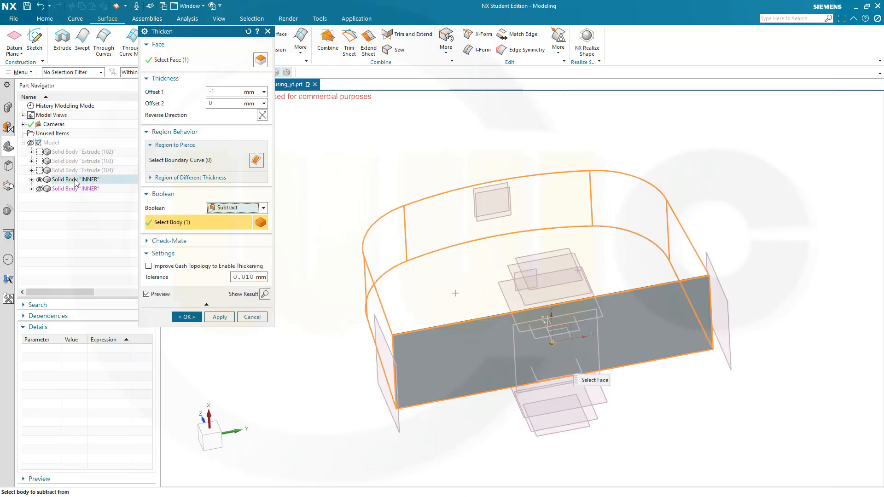
click(187, 317)
Switch the feature list back to timestamp order and make the last feature, Edge Blend (107), the current feature.
shift+middle_drag(295, 312, 624, 379)
scroll(564, 365, up, 2)
scroll(534, 369, up, 1)
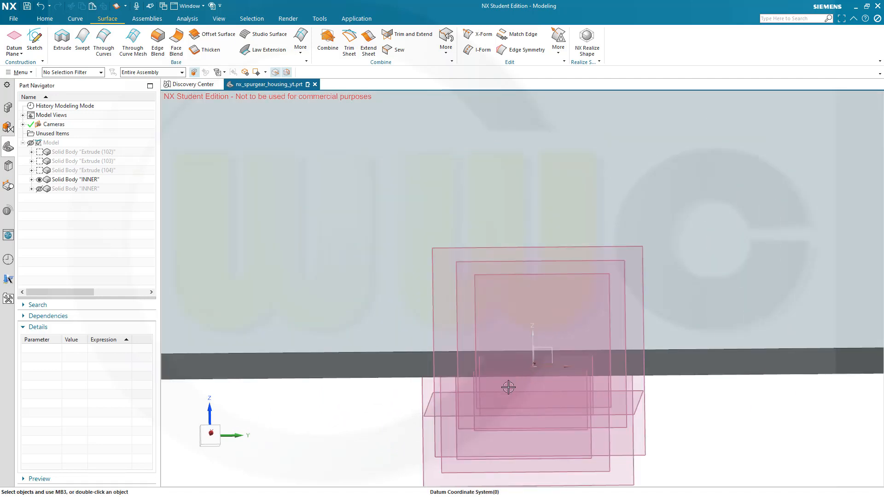
middle_drag(510, 387, 502, 329)
scroll(505, 395, down, 4)
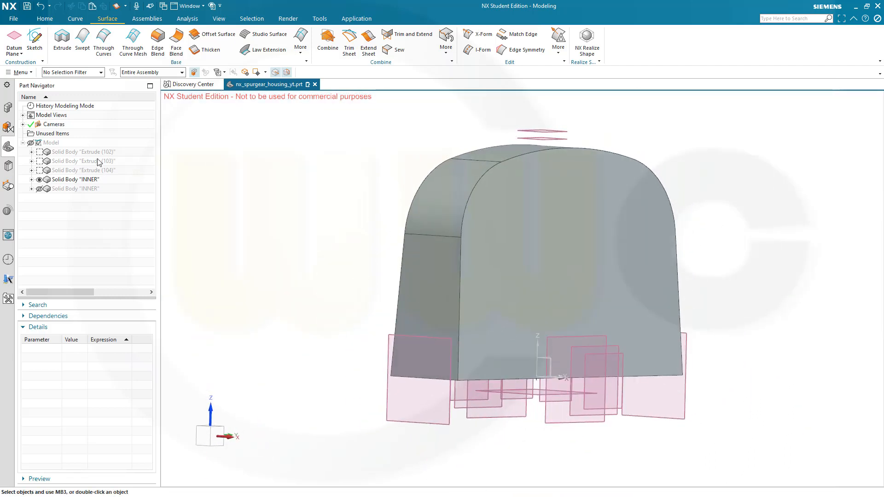
right_click(80, 98)
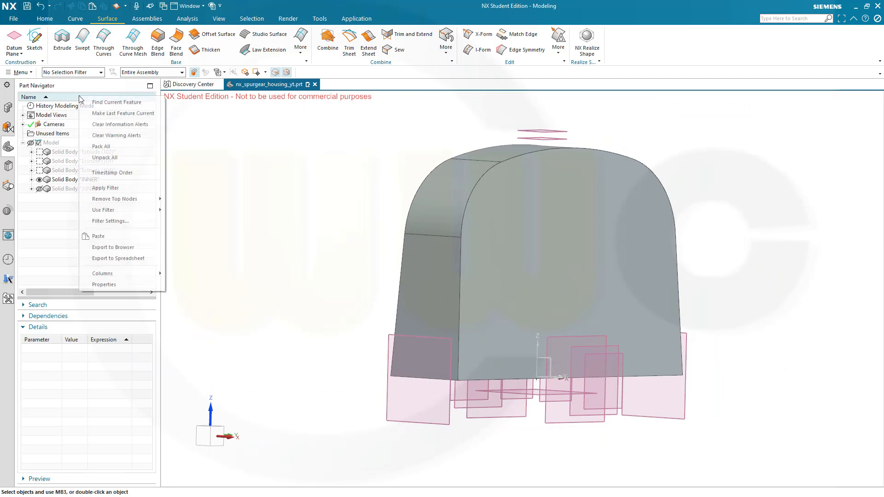
click(112, 173)
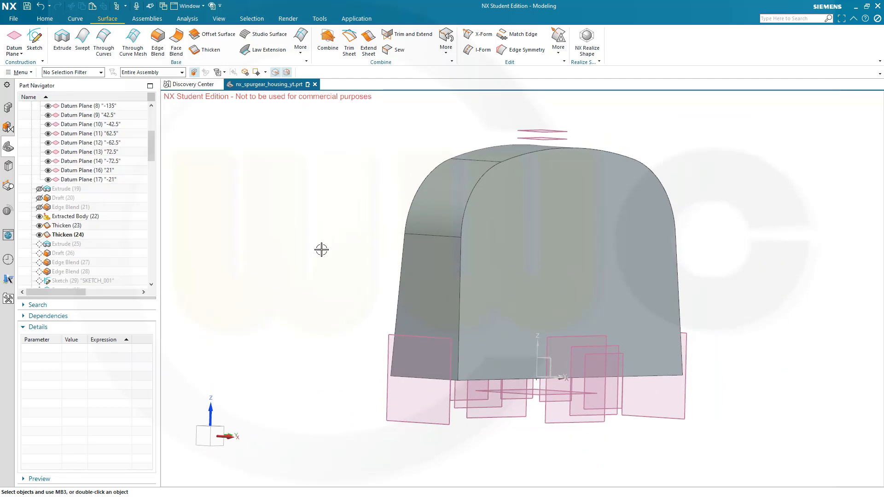
scroll(328, 262, down, 1)
middle_drag(330, 269, 322, 230)
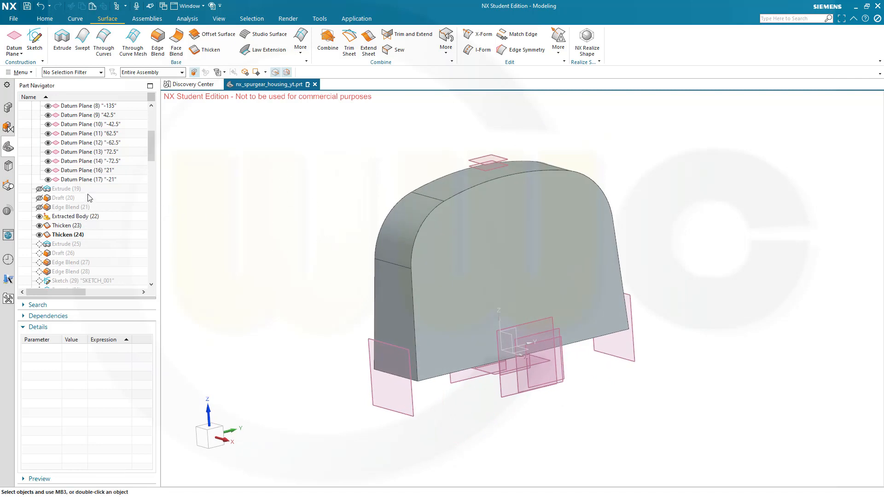
scroll(94, 190, down, 20)
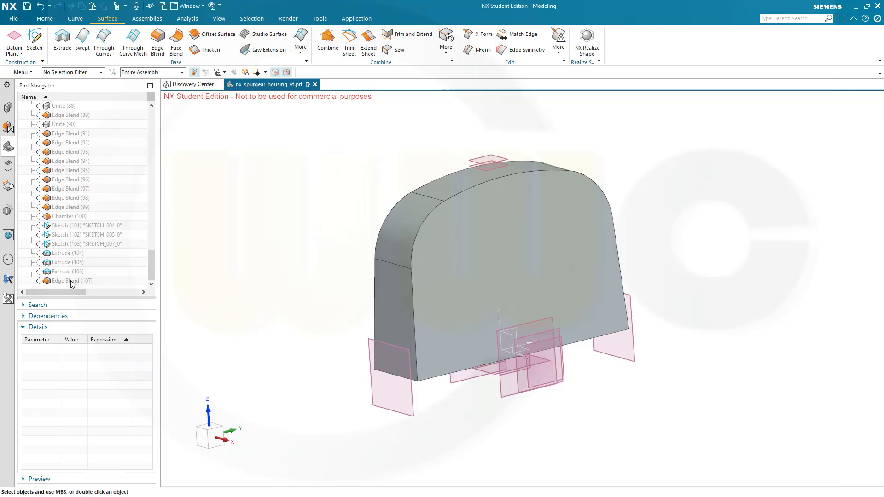
right_click(71, 281)
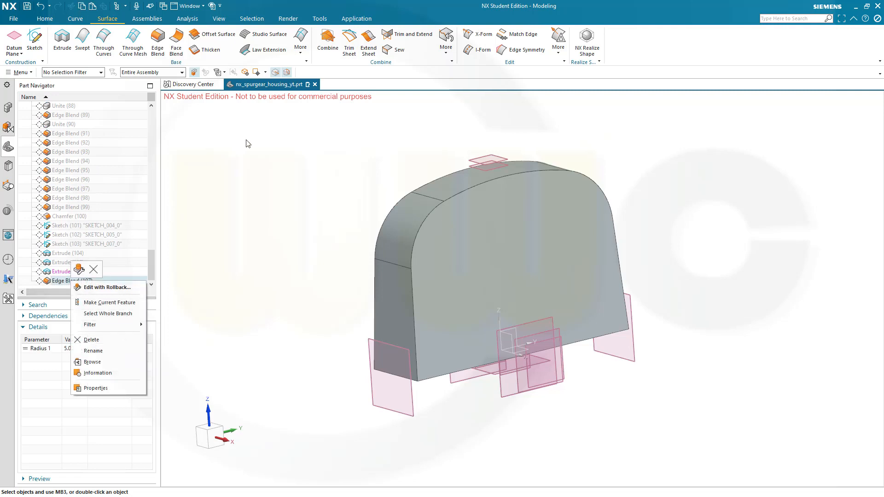
click(119, 303)
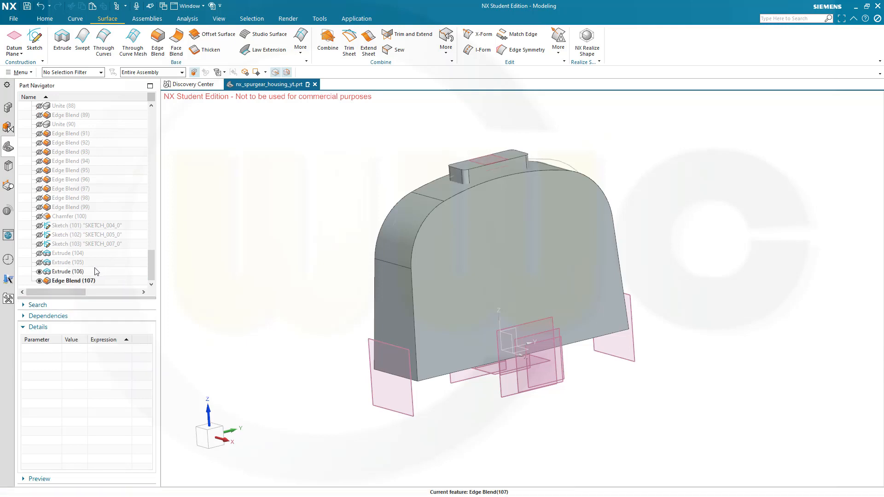
Show the two cylindrical bodies Extrude (104) and Extrude (105).
click(39, 263)
click(39, 253)
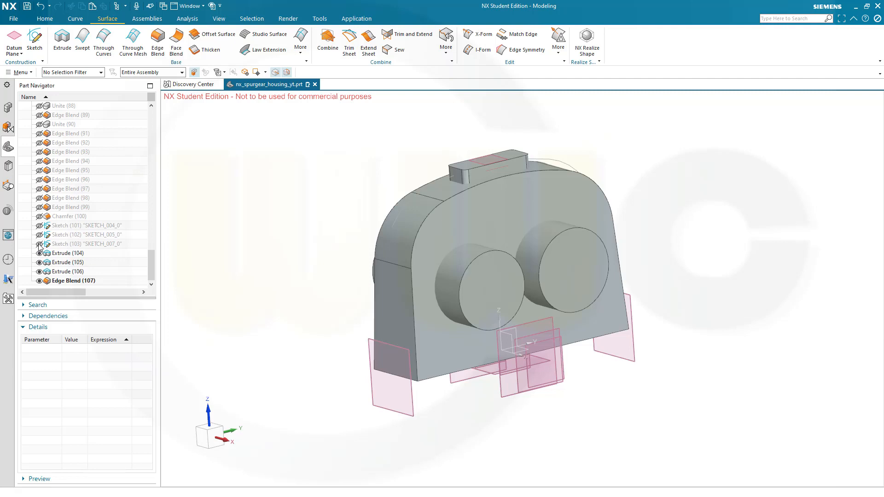
middle_drag(310, 276, 342, 267)
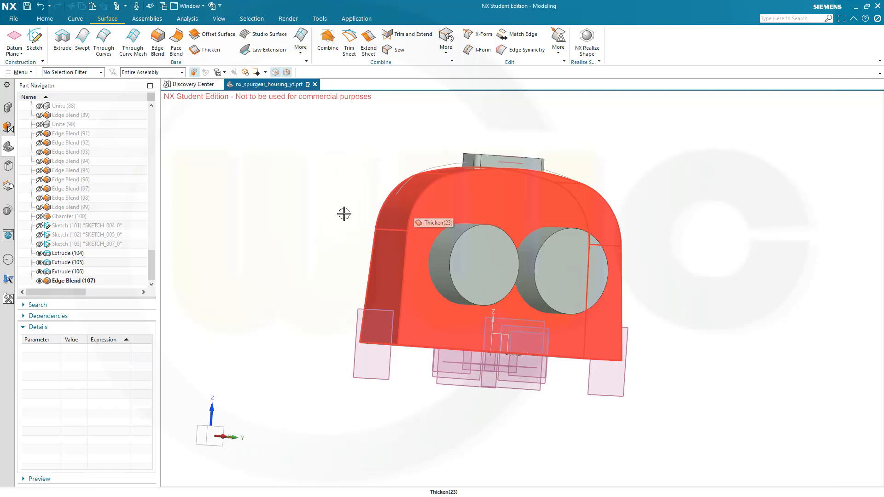
Blend the tangent edge chains around both large side faces of the extracted body with a 5 mm radius.
click(158, 41)
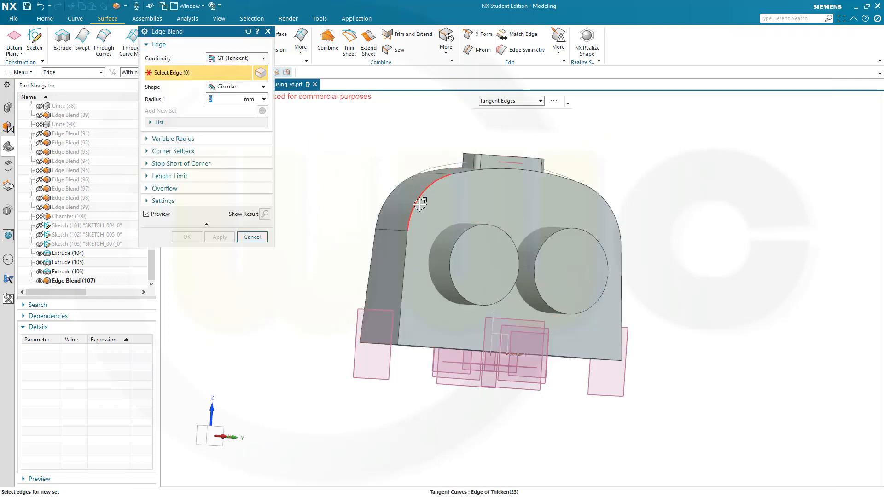
click(419, 204)
click(370, 247)
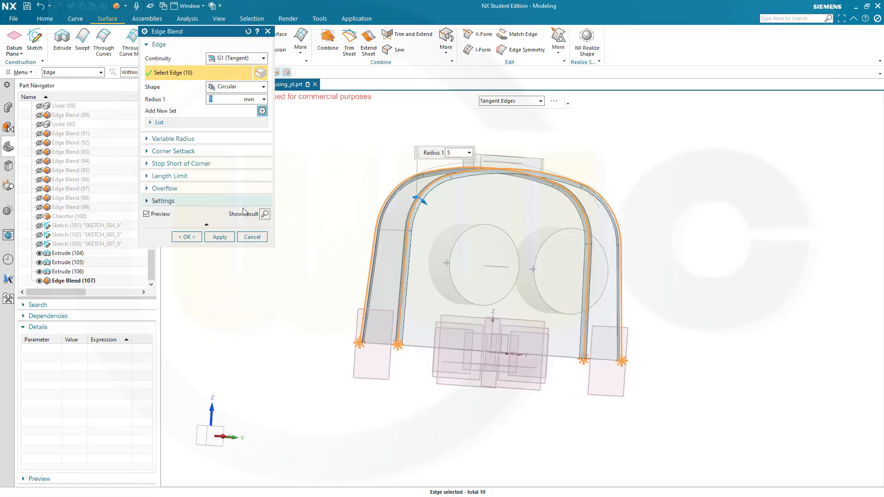
click(225, 236)
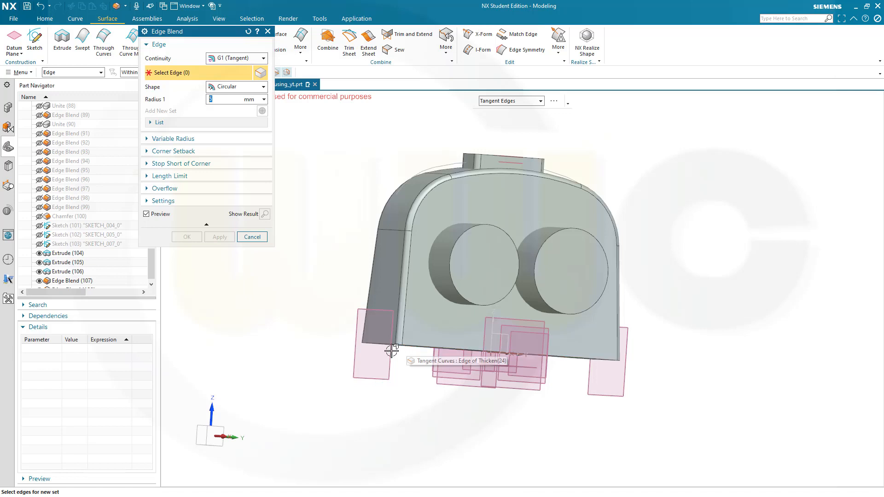
Blend the edge loop around the extracted body's bottom face with a 5 mm radius.
scroll(372, 345, down, 2)
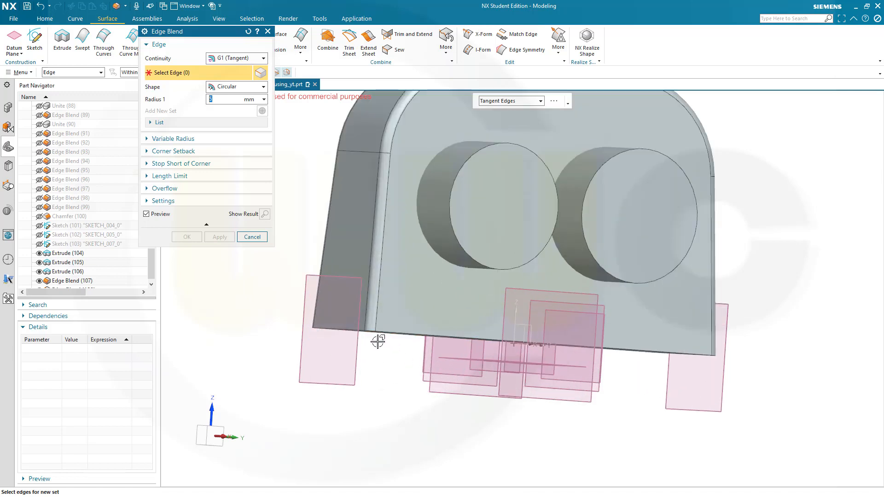
middle_drag(392, 375, 338, 281)
click(338, 281)
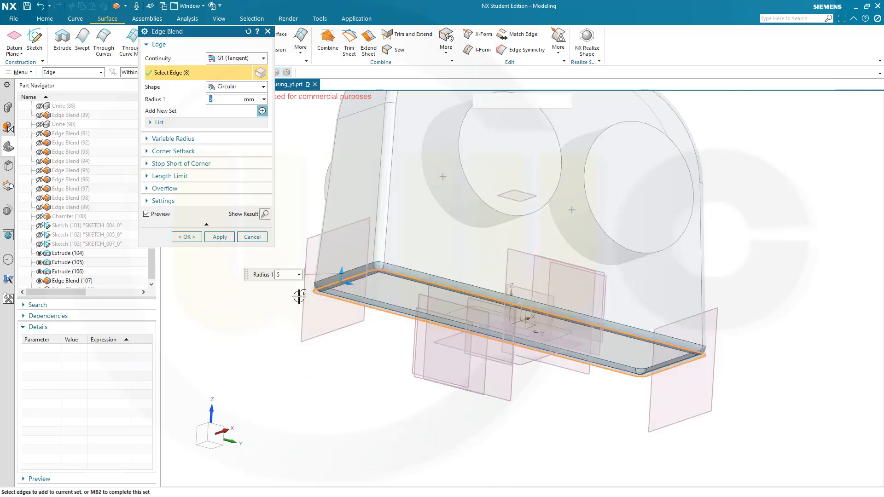
click(186, 237)
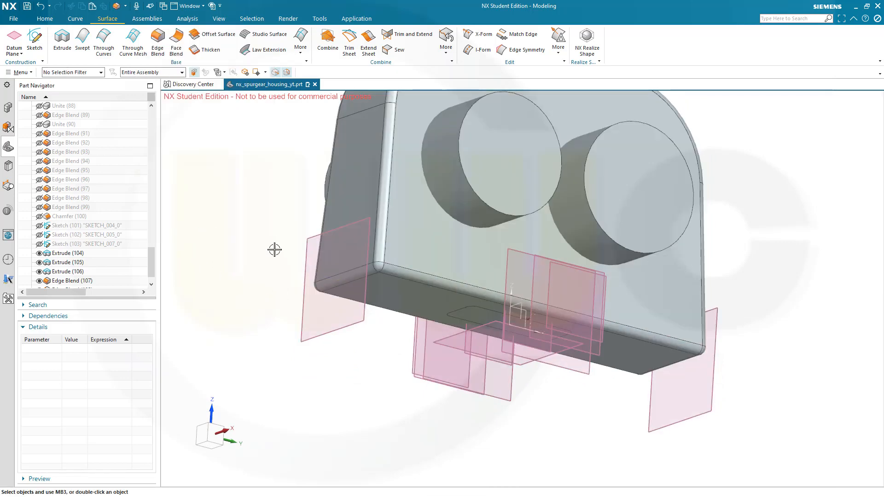
Hide the blended extracted body together with the bodies of Extrude (104), Extrude (105) and Extrude (106).
mouse_move(275, 249)
middle_down()
mouse_move(292, 316)
mouse_move(274, 299)
mouse_move(335, 263)
middle_up()
middle_drag(478, 275, 559, 278)
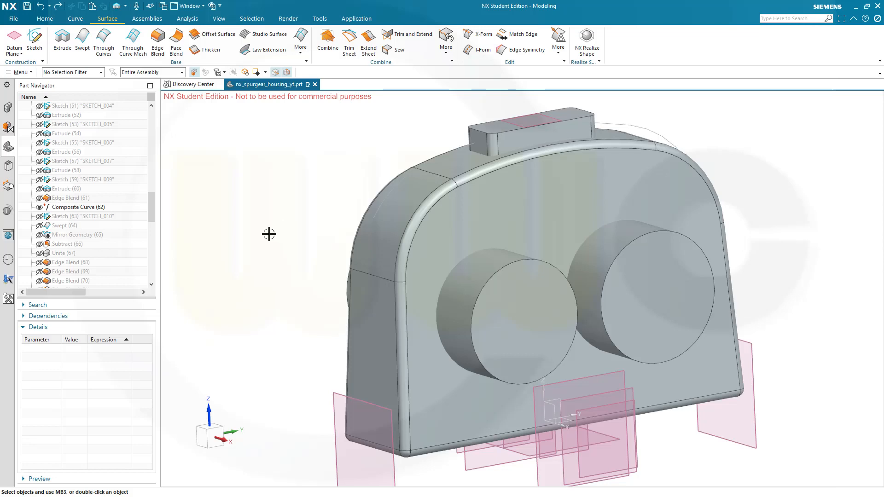
middle_drag(267, 235, 329, 244)
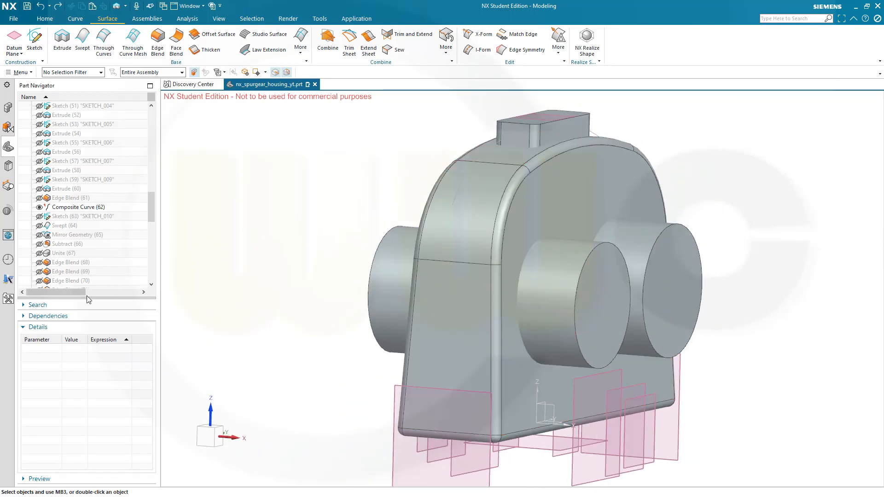
scroll(111, 286, down, 12)
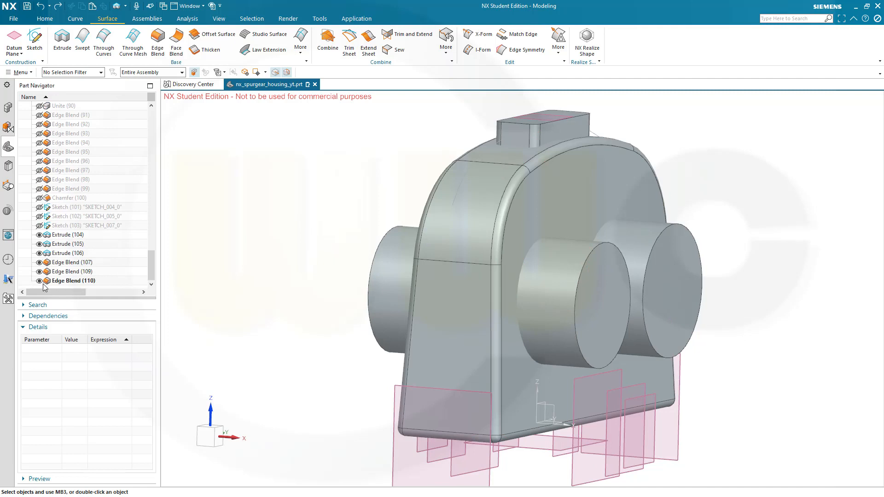
click(39, 280)
click(39, 253)
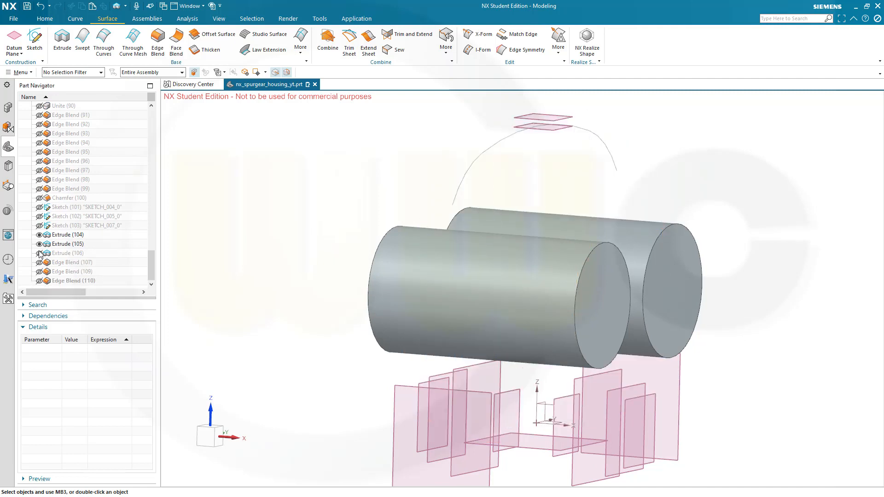
click(39, 244)
click(40, 234)
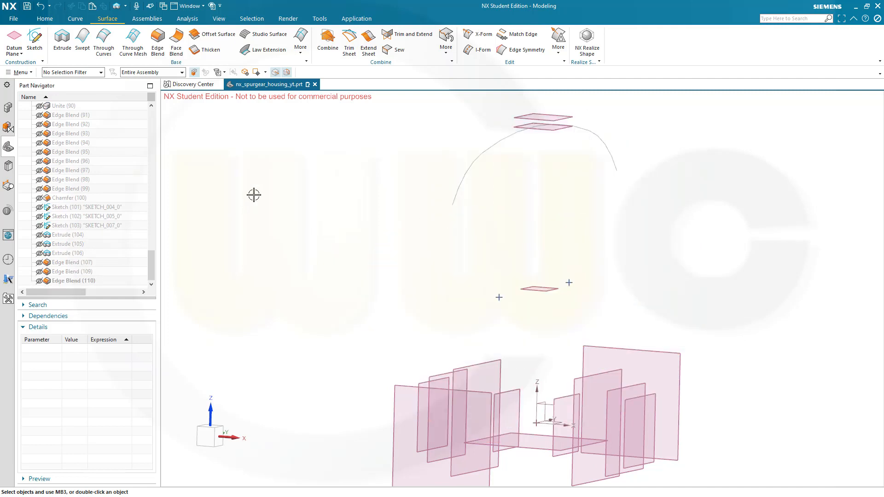
Show the circle sketches Sketch (51) "SKETCH_004" and Sketch (53) "SKETCH_005".
scroll(146, 142, up, 15)
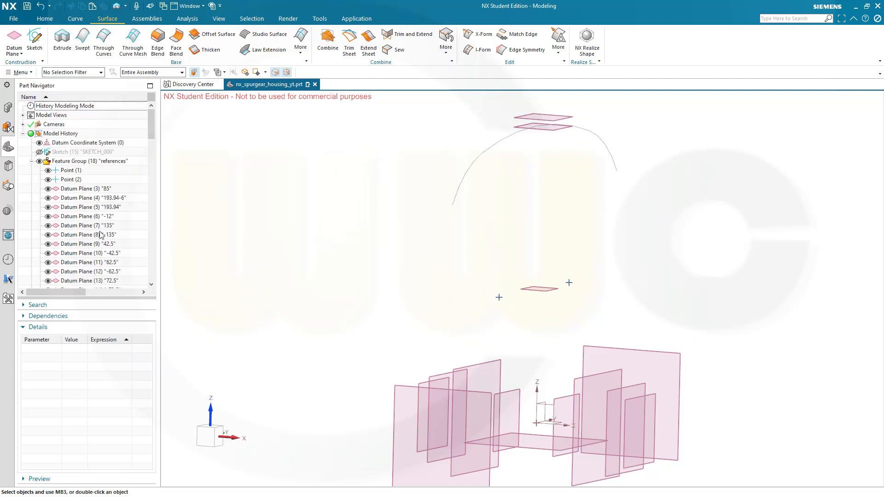
scroll(101, 235, down, 2)
scroll(122, 241, down, 2)
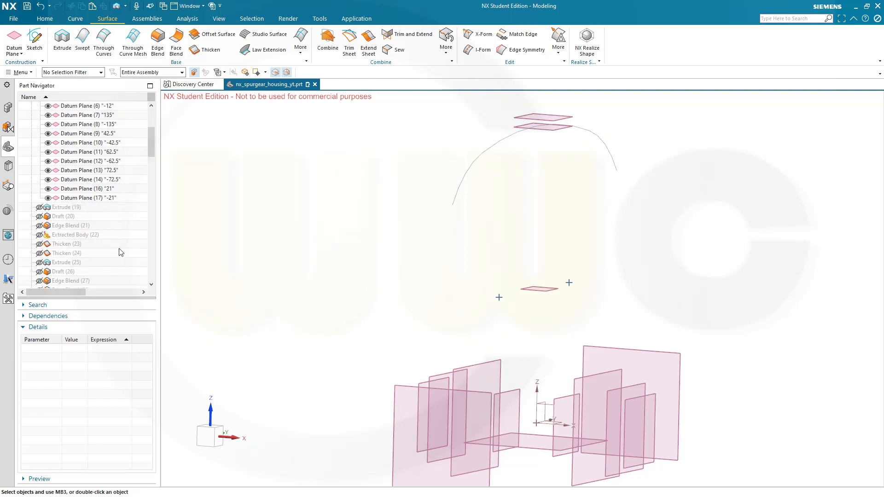
scroll(140, 246, down, 4)
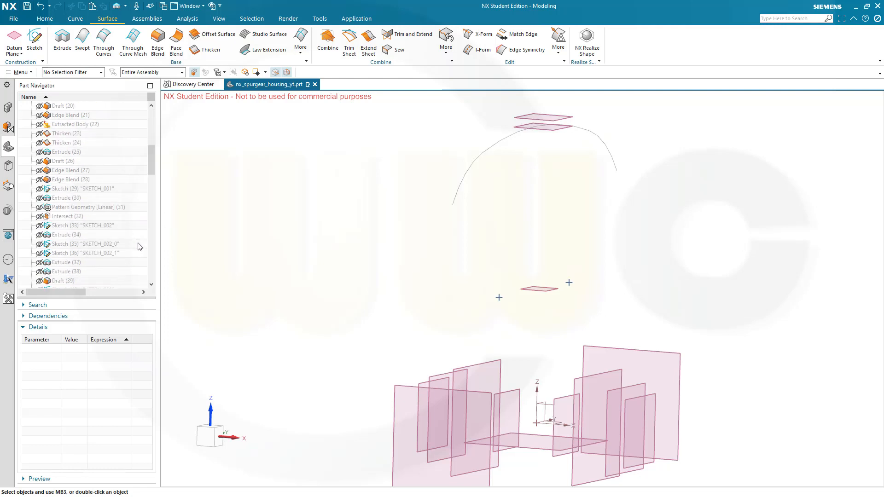
scroll(140, 247, down, 2)
scroll(140, 247, down, 3)
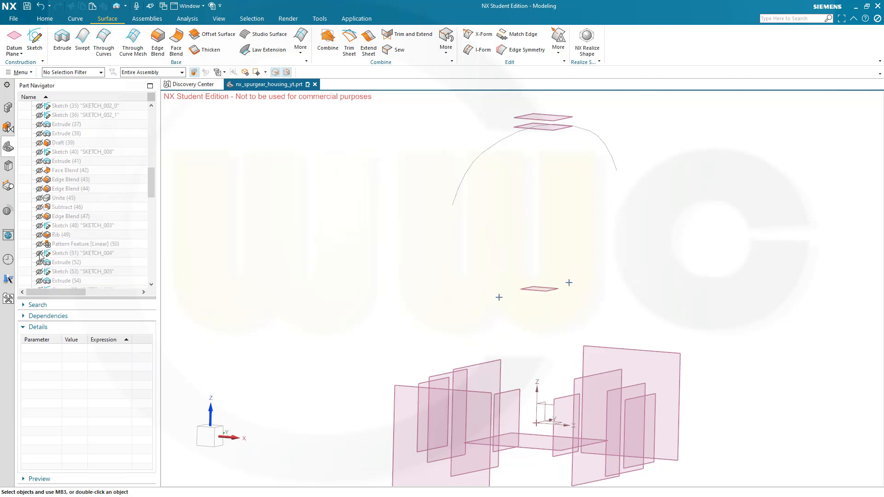
click(40, 253)
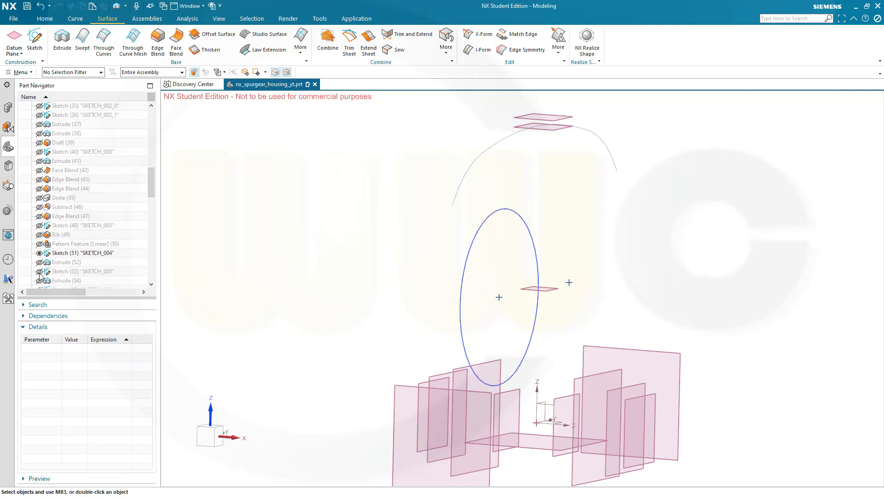
click(40, 272)
mouse_move(382, 249)
middle_down()
mouse_move(381, 257)
mouse_move(391, 243)
mouse_move(400, 259)
middle_up()
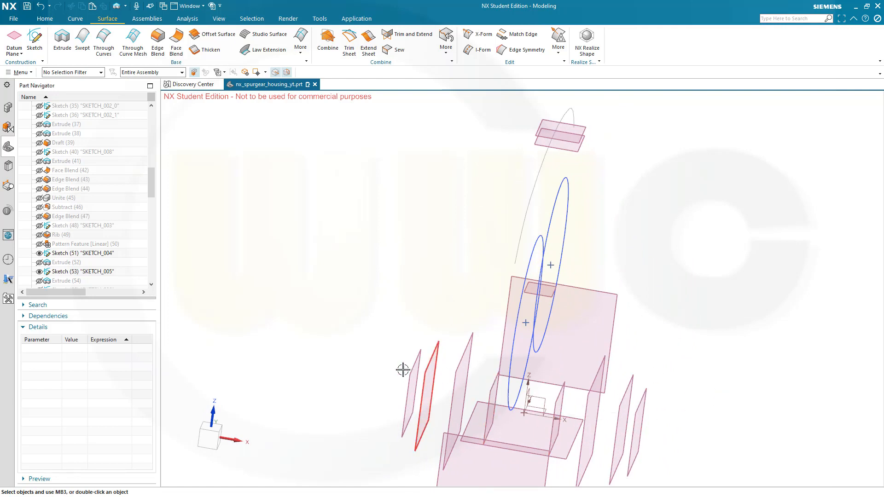
Extrude the SKETCH_004 circle as a separate solid, using Until Selected limits from datum plane "21" to datum plane "72.5".
click(63, 41)
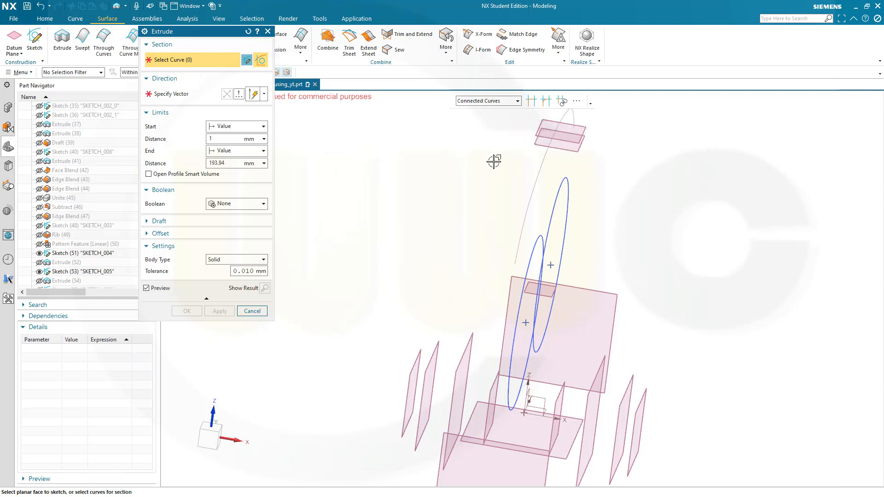
middle_drag(652, 250, 637, 234)
click(516, 209)
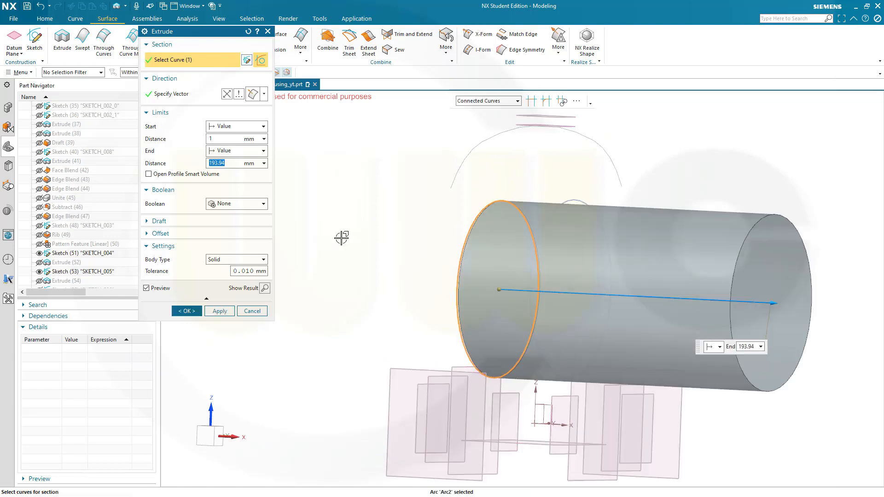
click(264, 127)
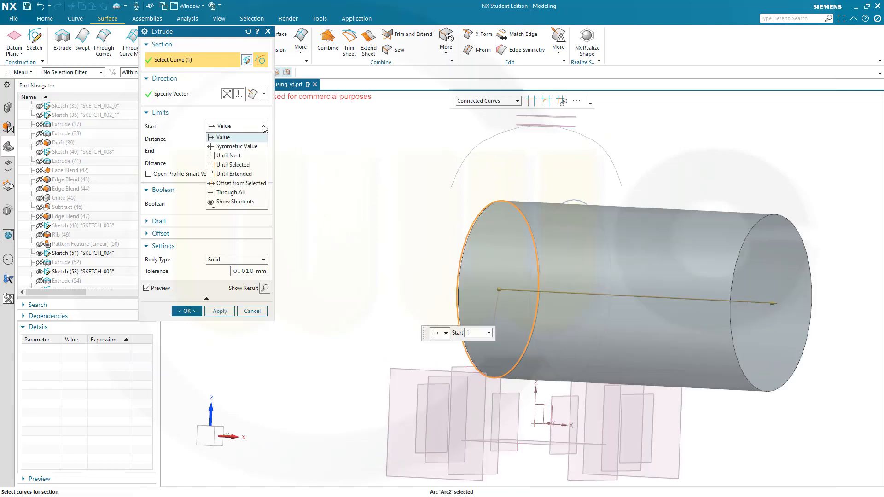
click(244, 166)
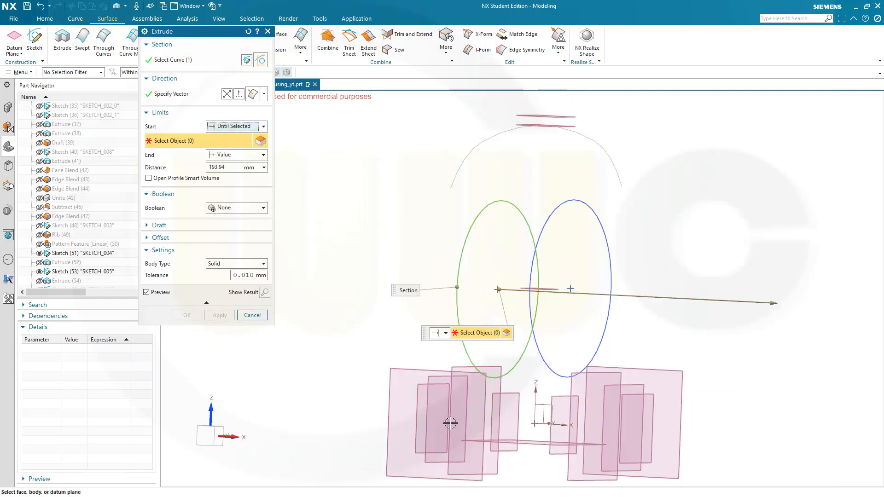
click(563, 417)
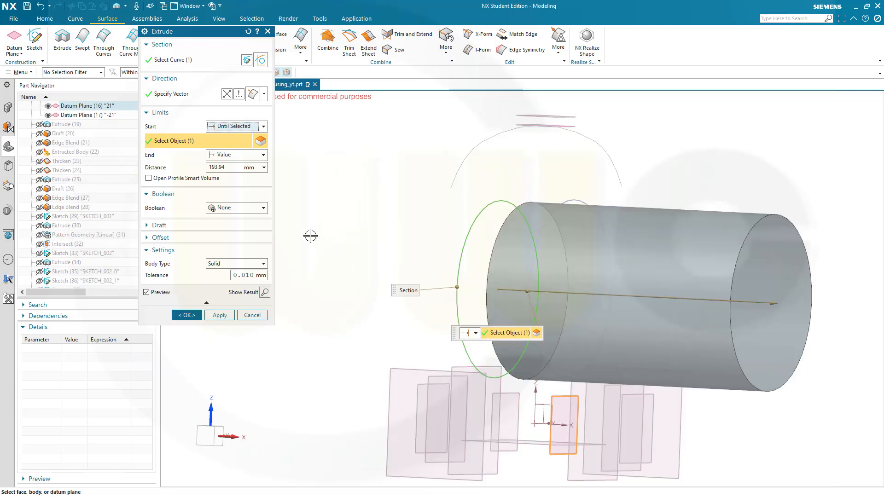
click(263, 155)
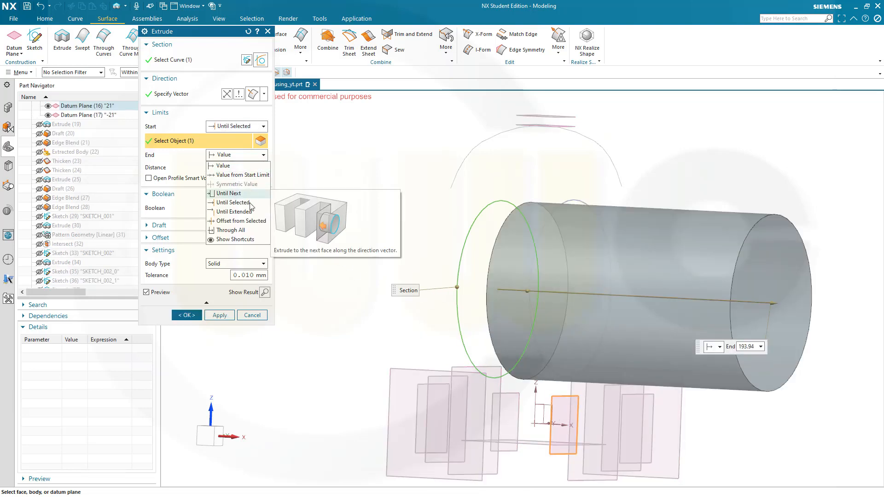
click(233, 203)
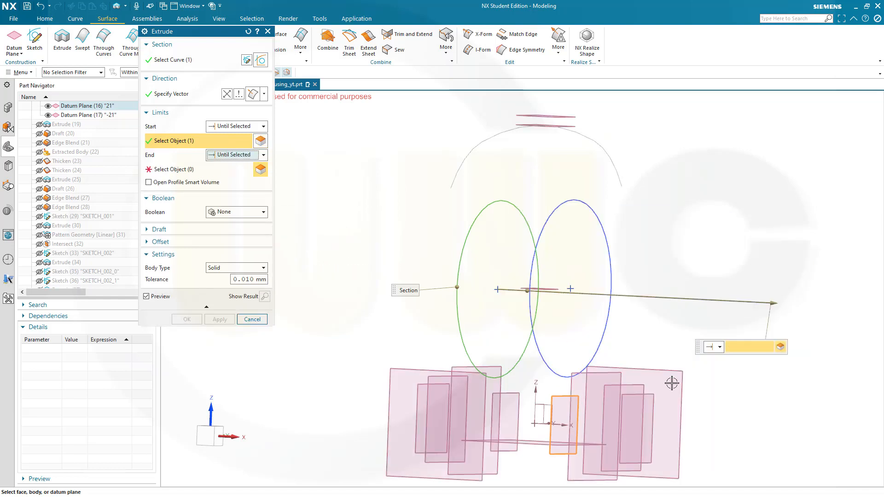
middle_drag(723, 450, 696, 442)
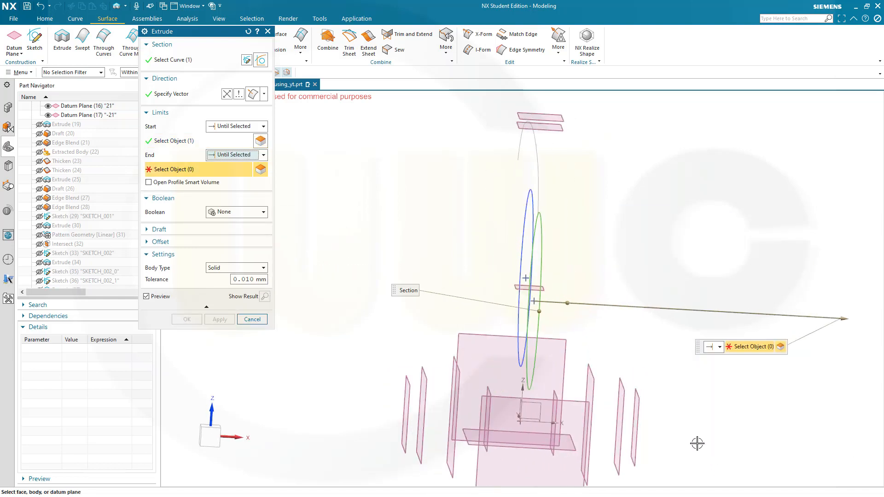
click(637, 409)
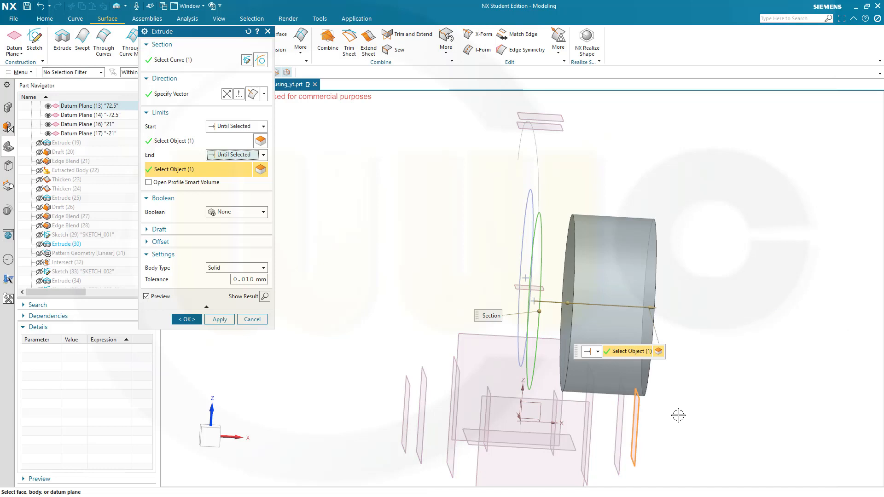
click(218, 319)
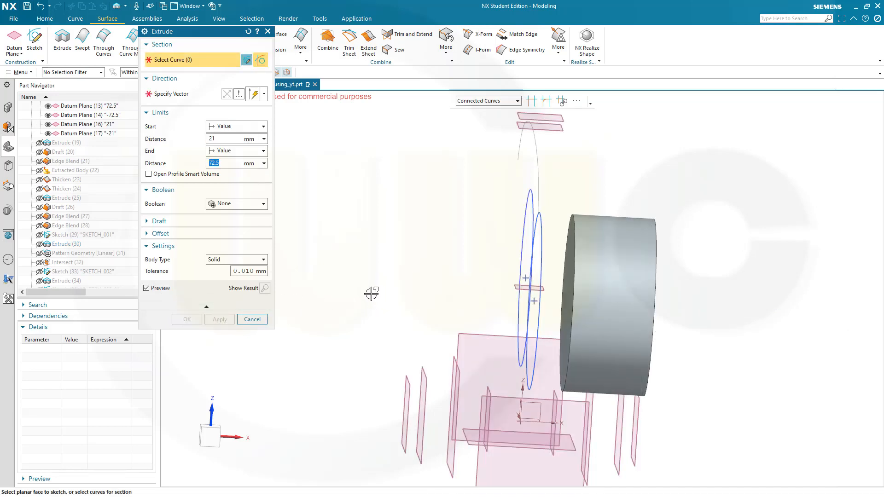
Extrude the SKETCH_004 circle as another separate solid, using Until Selected limits from datum plane "-21" to datum plane "-72.5".
middle_drag(345, 292, 338, 300)
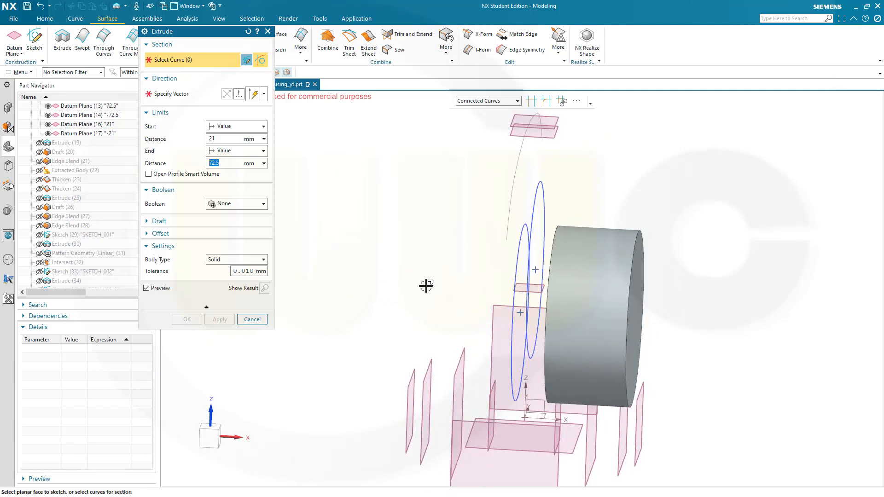
click(514, 268)
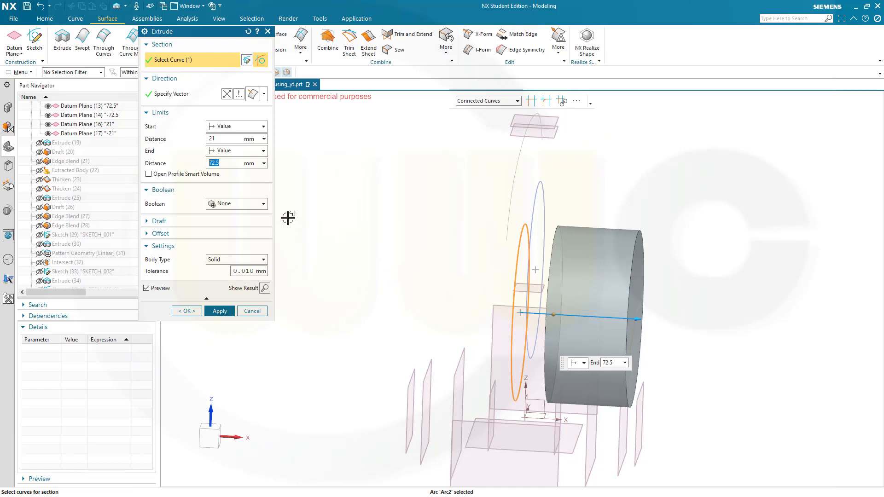
click(263, 128)
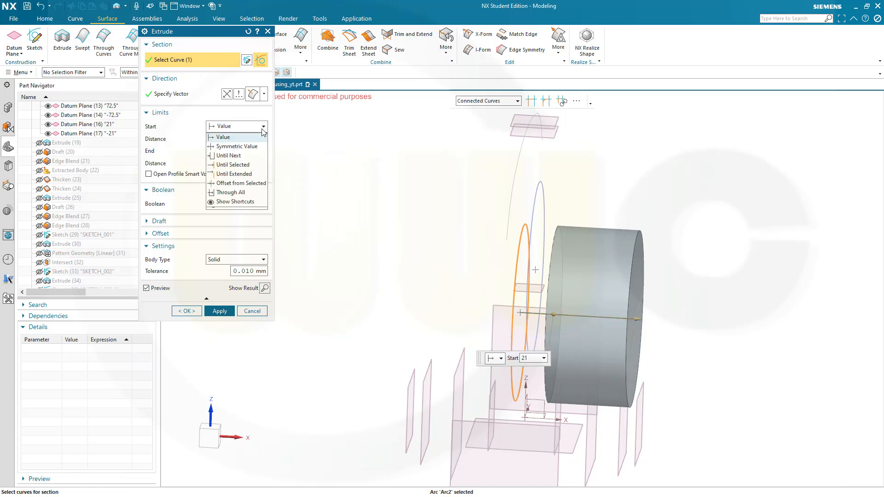
click(244, 164)
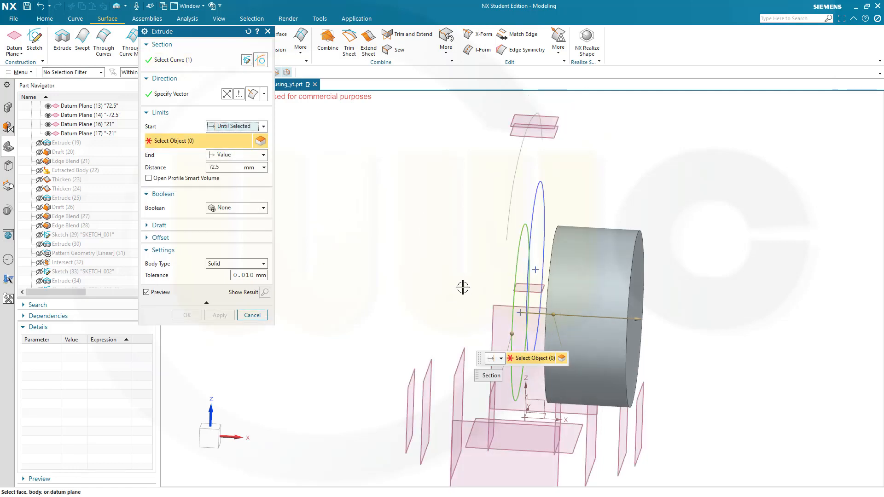
click(489, 415)
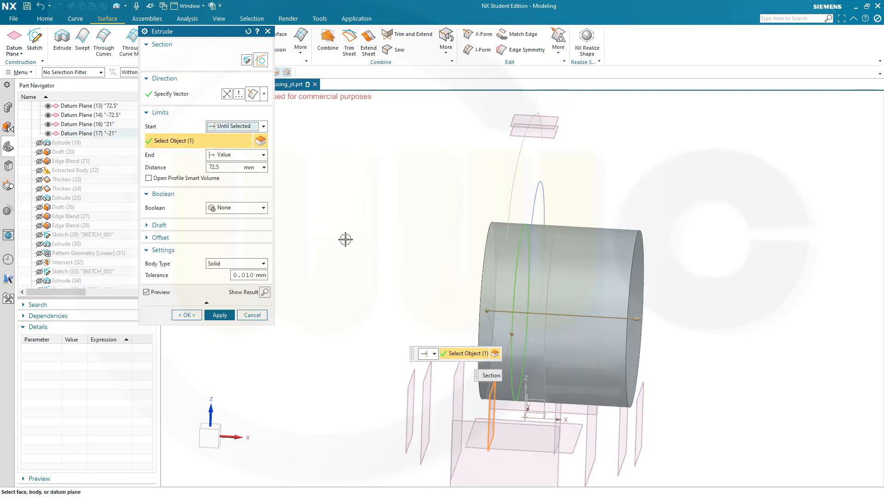
click(264, 156)
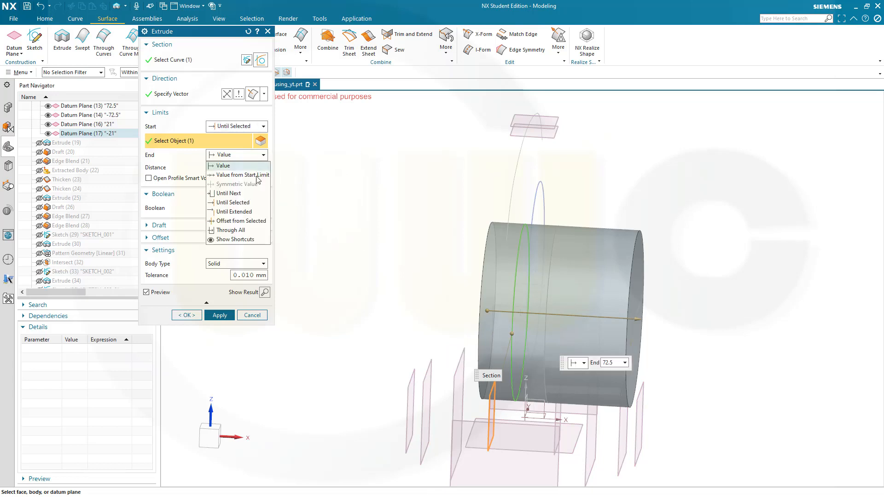
click(251, 203)
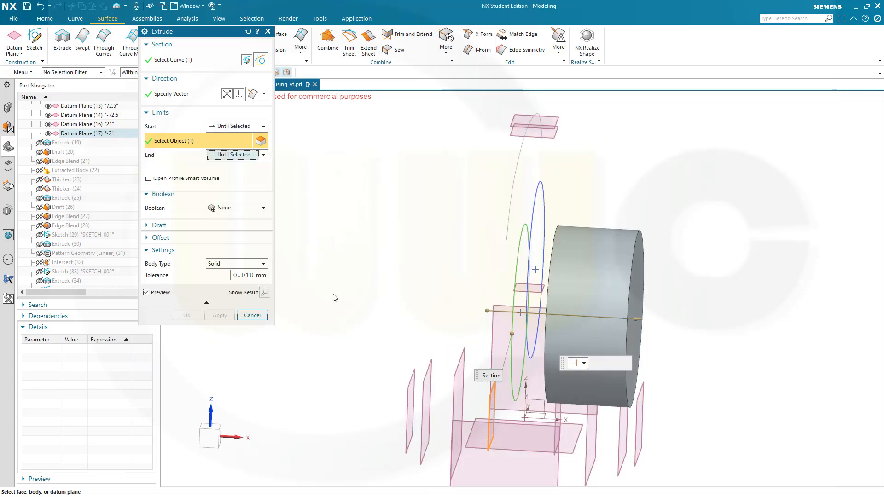
click(411, 391)
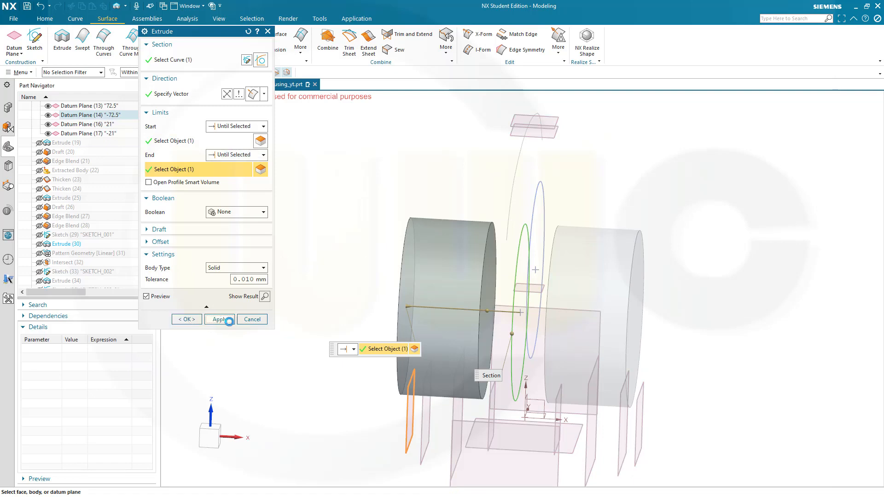
click(220, 319)
Extrude the SKETCH_005 circle as a separate solid, using Until Selected limits from datum plane "21" to datum plane "72.5".
middle_drag(352, 320, 338, 302)
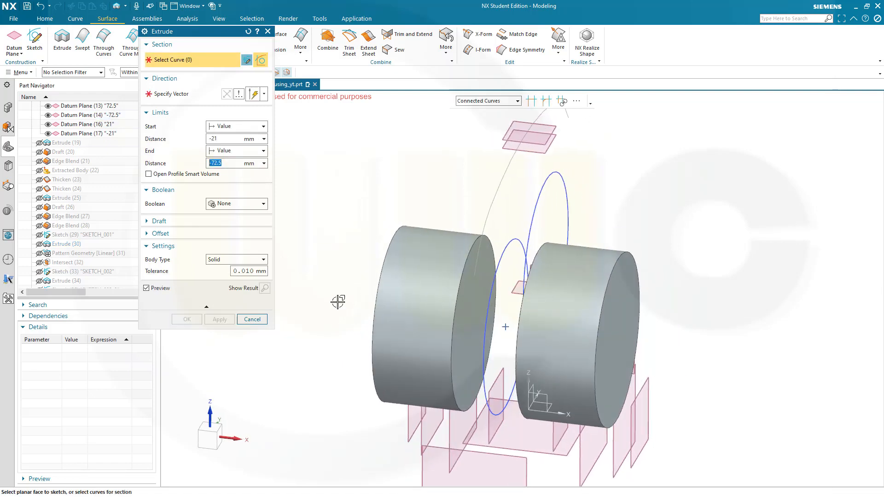
middle_drag(798, 427, 649, 435)
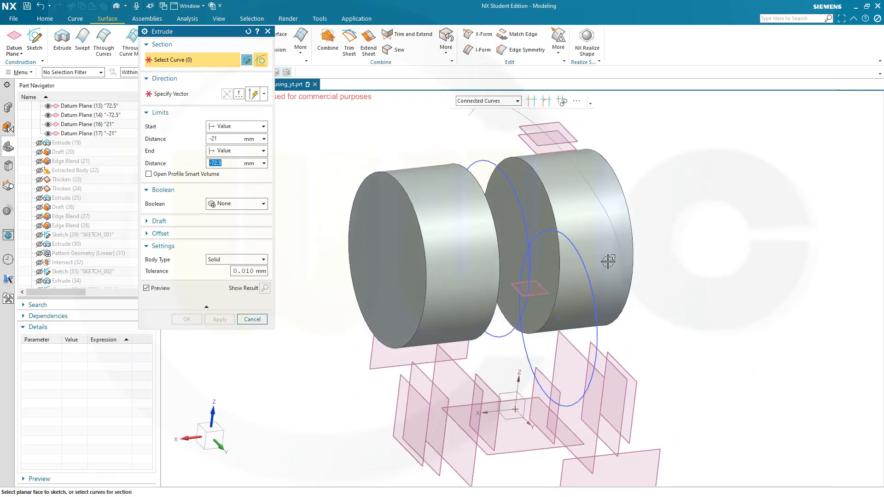
click(597, 341)
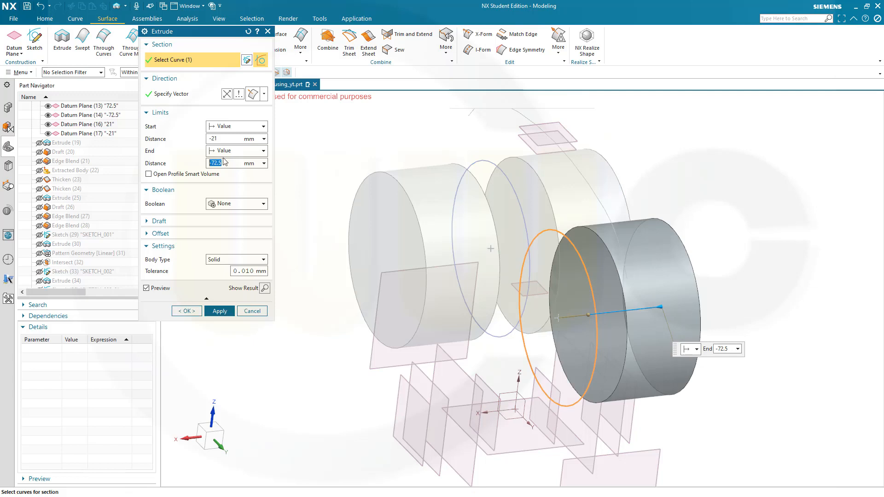
click(263, 127)
click(232, 165)
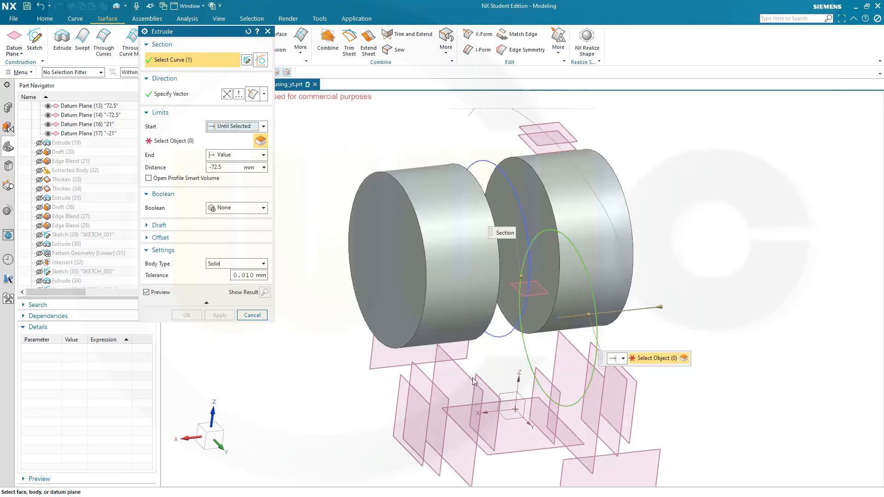
click(476, 364)
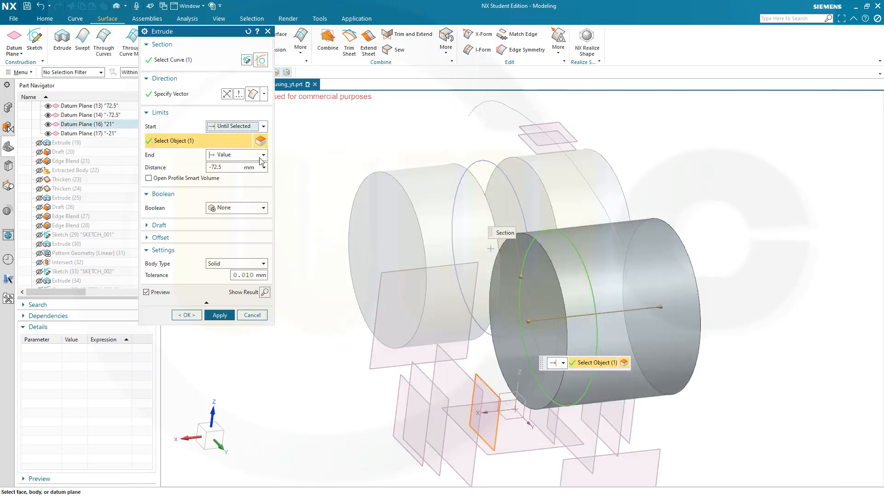
click(262, 156)
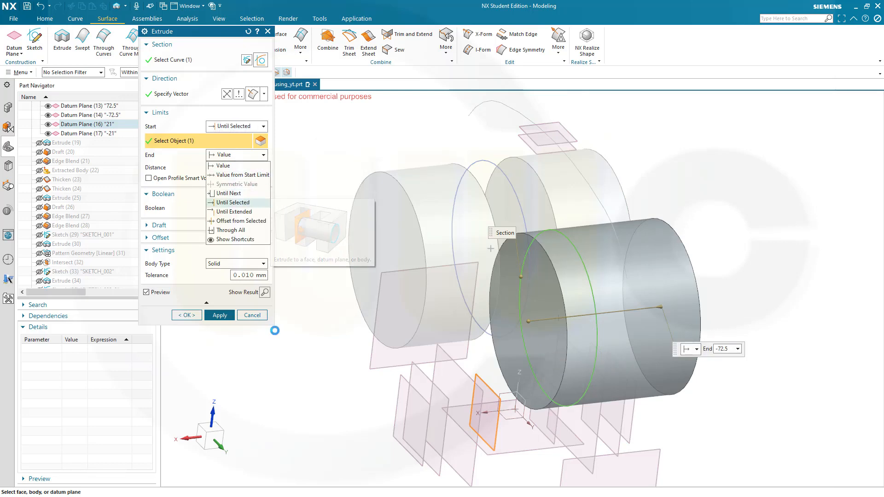
click(426, 400)
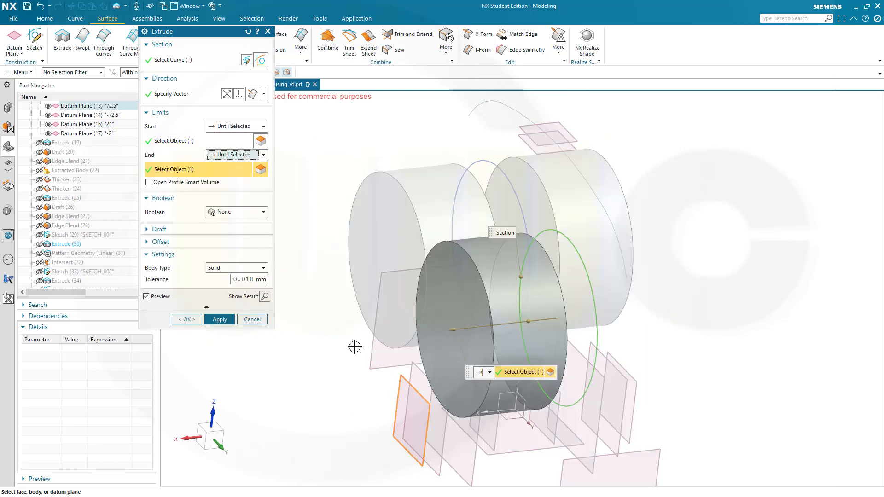
click(220, 319)
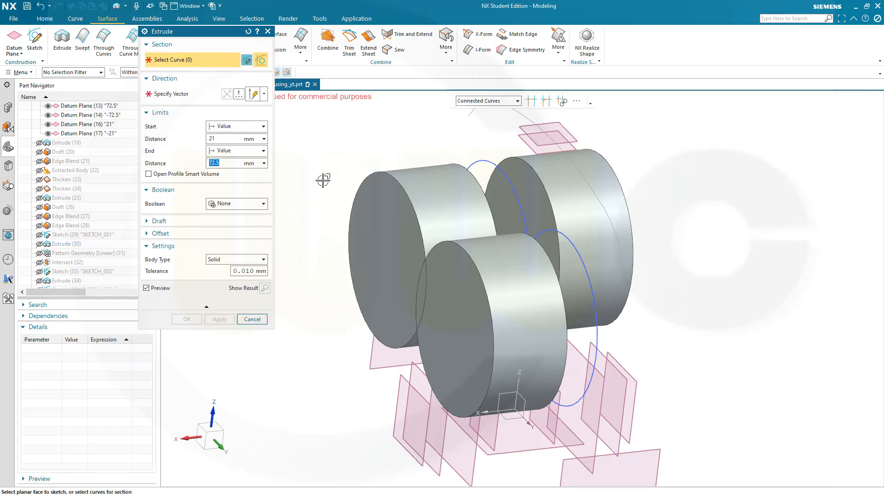
Extrude the SKETCH_005 circle as another separate solid, using Until Selected limits from datum plane "-21" to datum plane "-72.5".
click(597, 325)
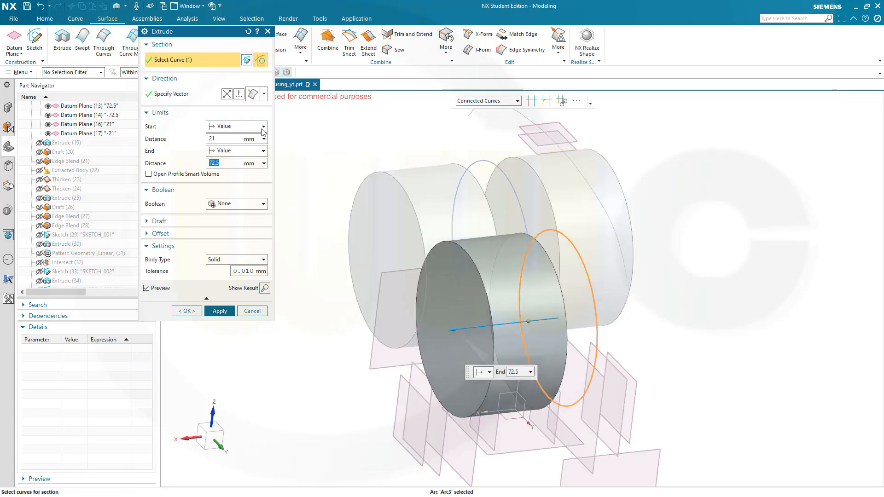
click(262, 127)
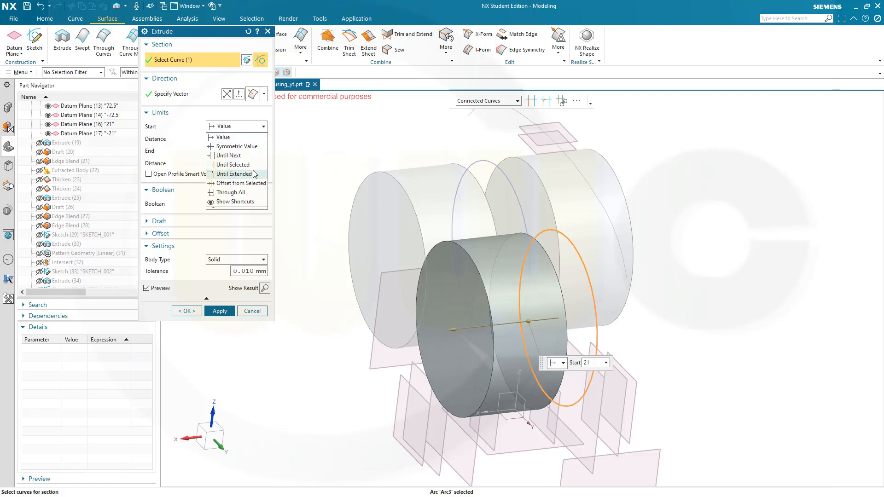
click(233, 165)
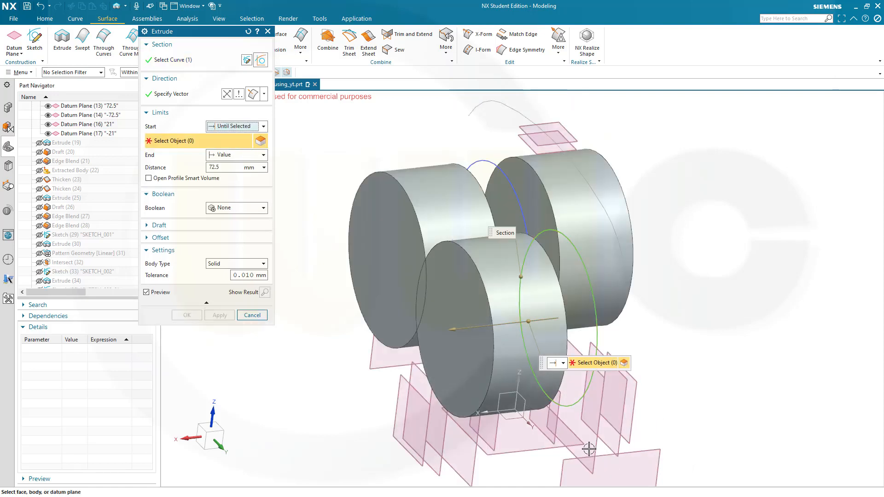
click(550, 428)
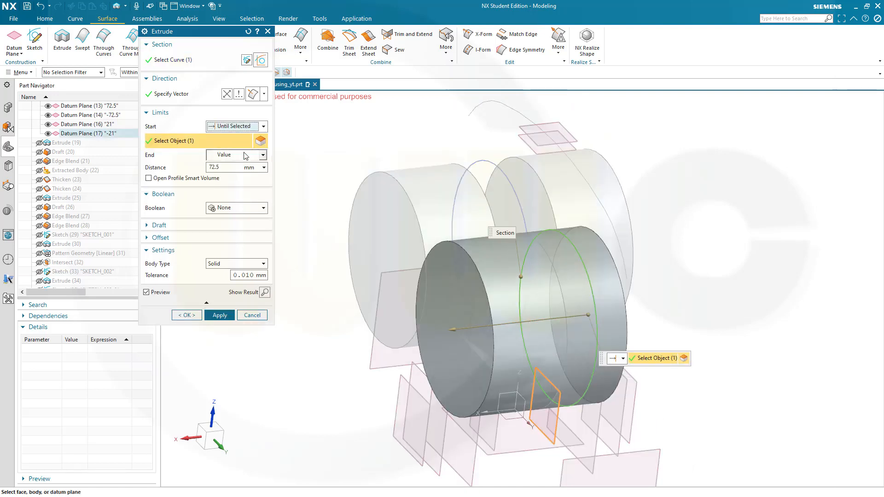
click(263, 155)
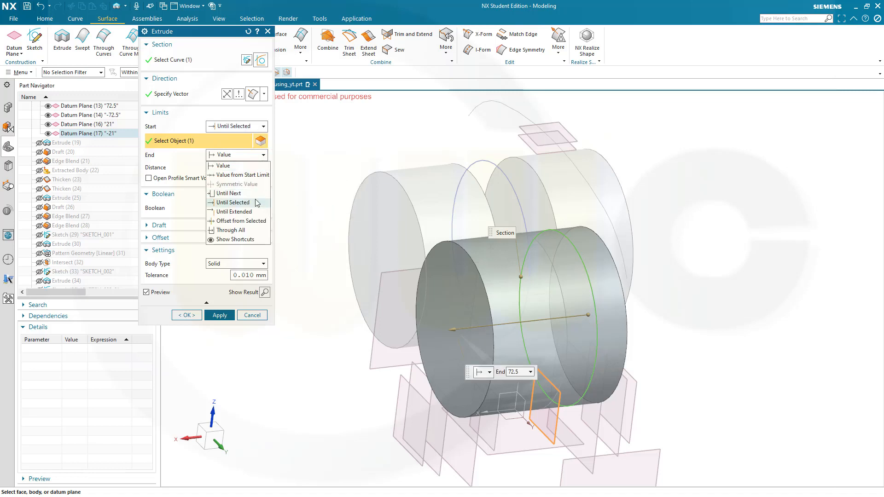
click(235, 203)
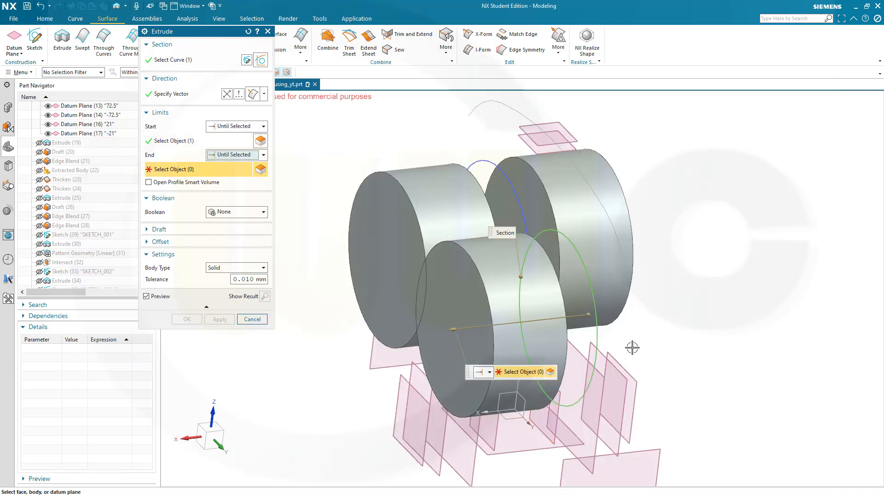
click(634, 383)
click(187, 319)
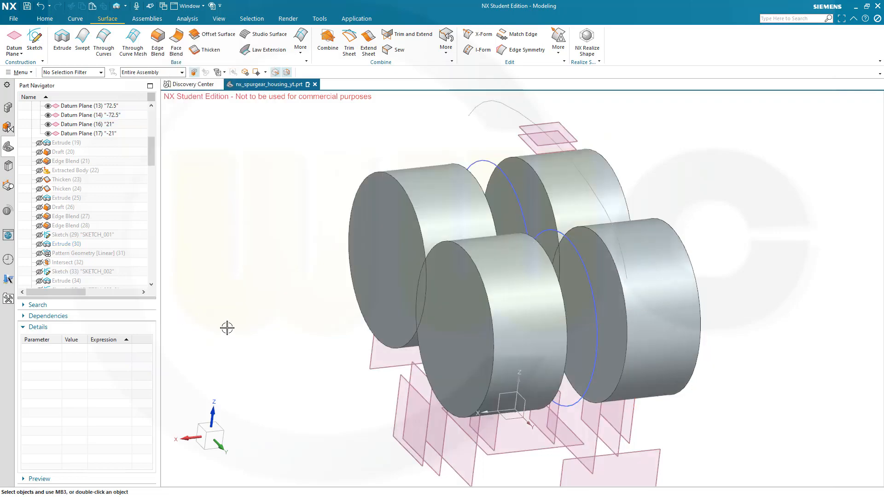
Show the blended inner housing body, Edge Blend (110), together with the four extruded cylinders.
middle_drag(288, 339, 375, 318)
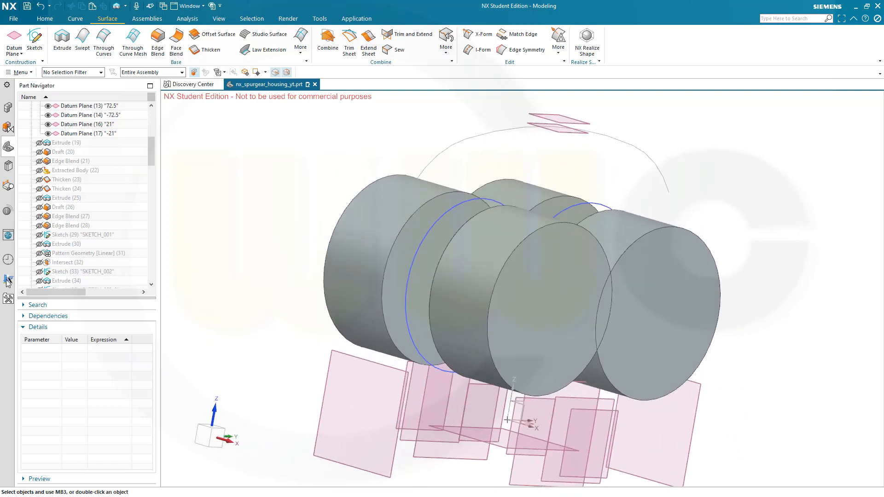
scroll(63, 231, down, 20)
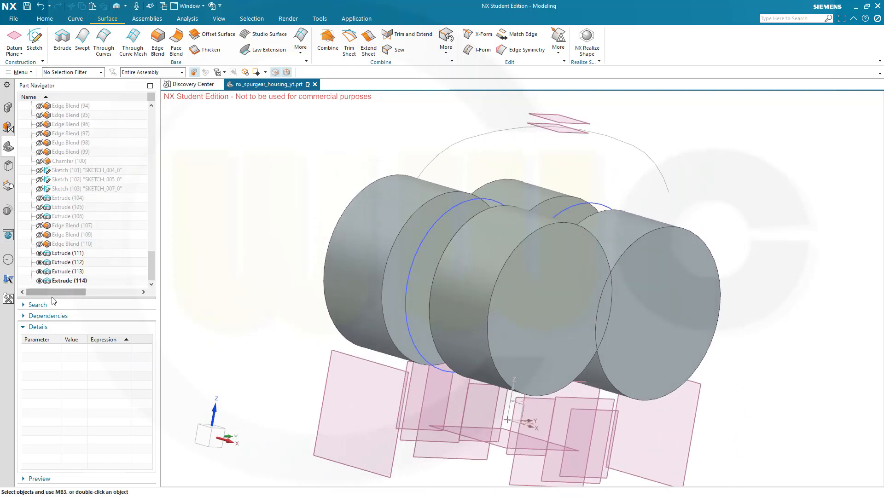
click(39, 271)
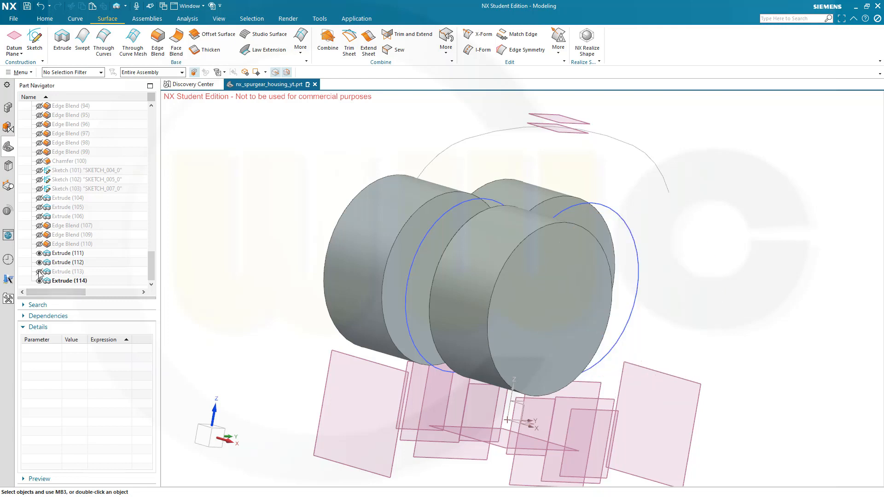
click(39, 272)
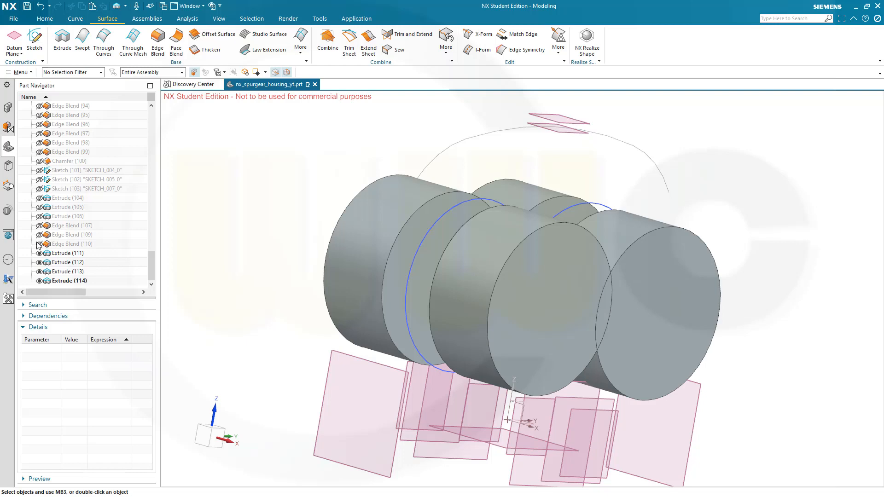
click(39, 244)
Subtract all four extruded cylinders from the blended inner body, without keeping the target or the tools.
middle_drag(285, 245, 264, 275)
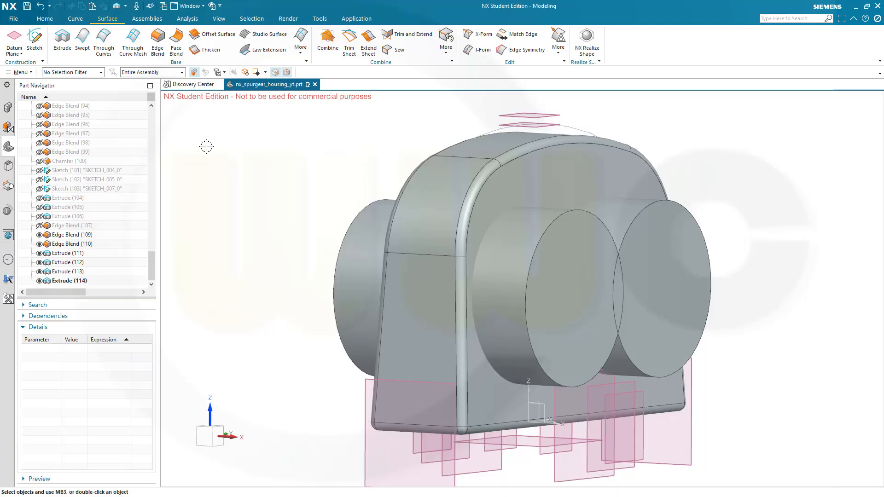
middle_drag(243, 206, 264, 226)
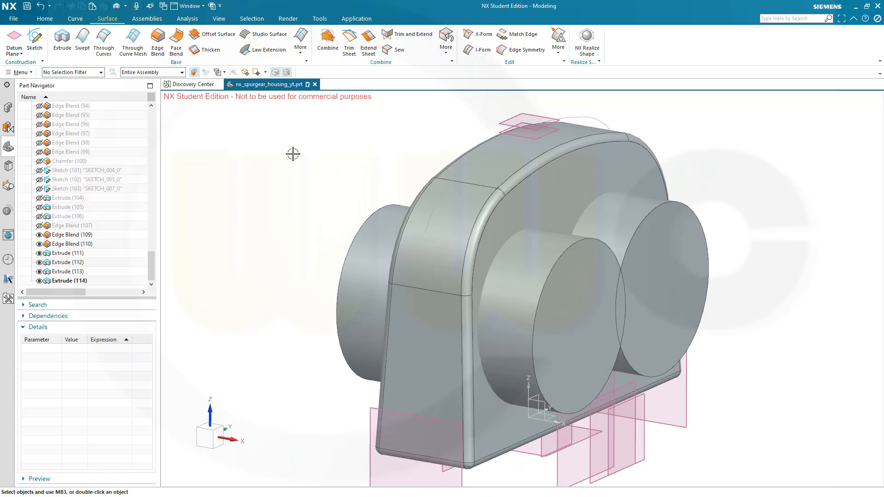
click(45, 19)
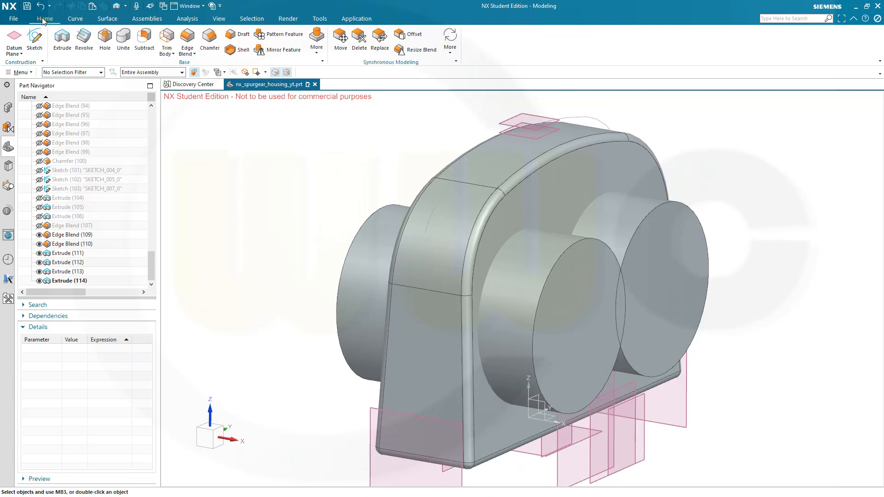
click(144, 42)
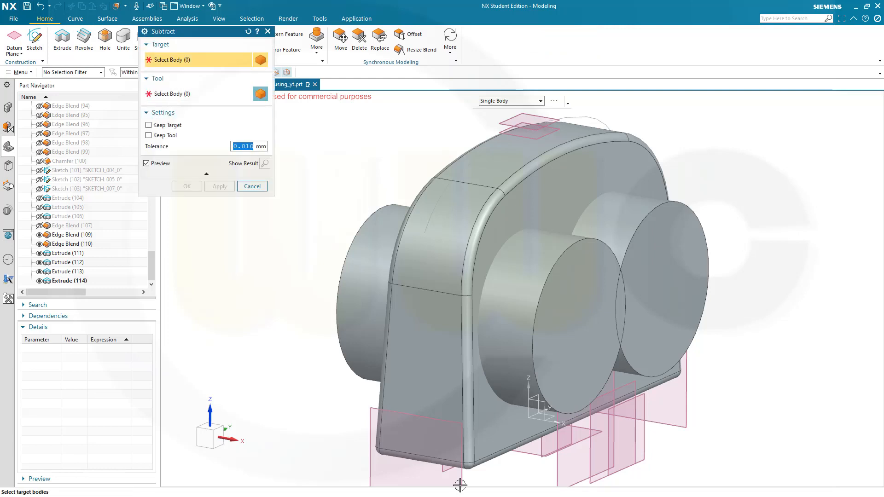
click(422, 387)
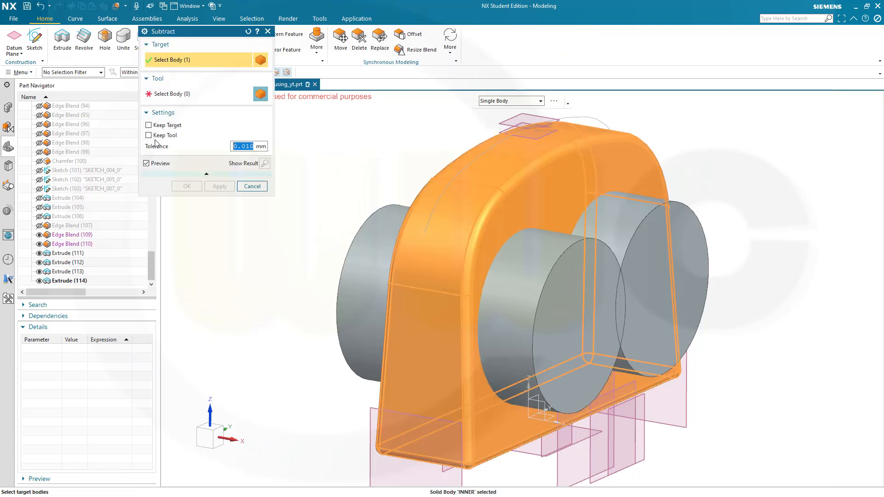
click(167, 96)
click(515, 318)
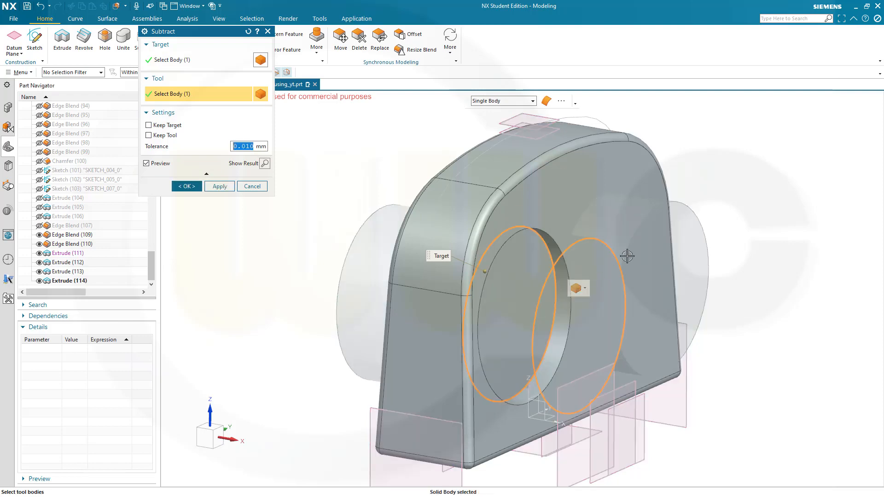
click(663, 249)
middle_drag(308, 227, 395, 207)
click(421, 251)
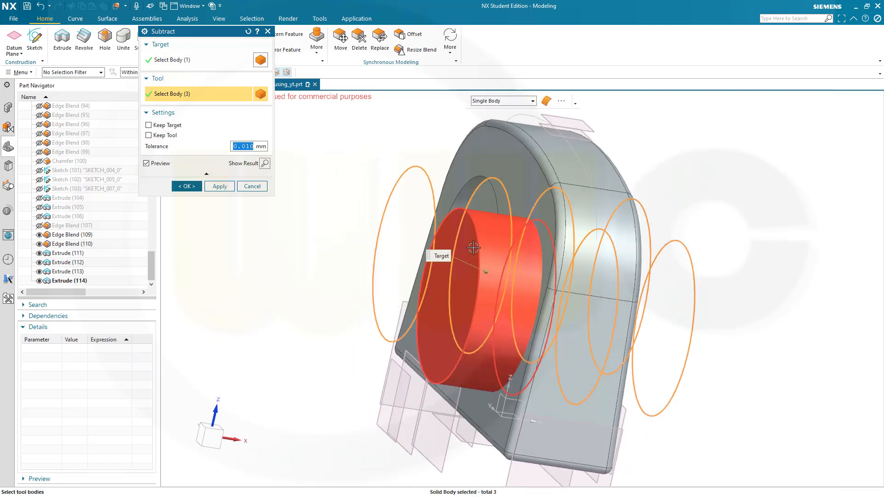
click(468, 246)
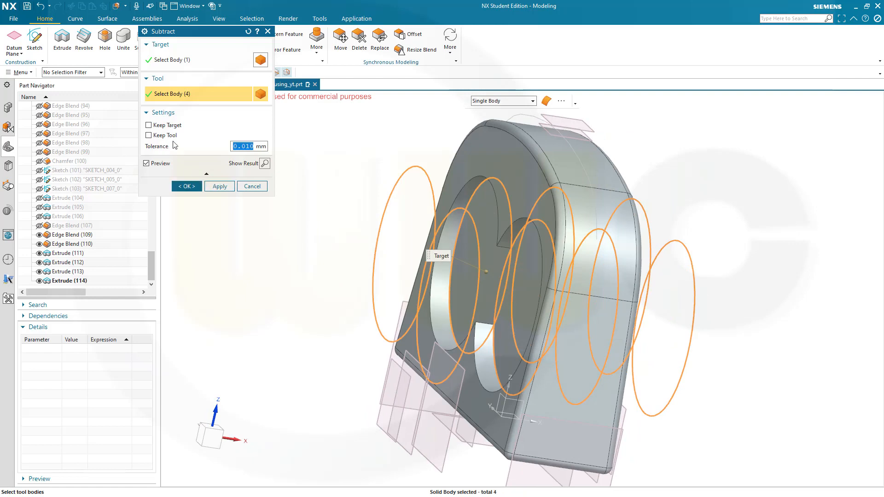
click(188, 186)
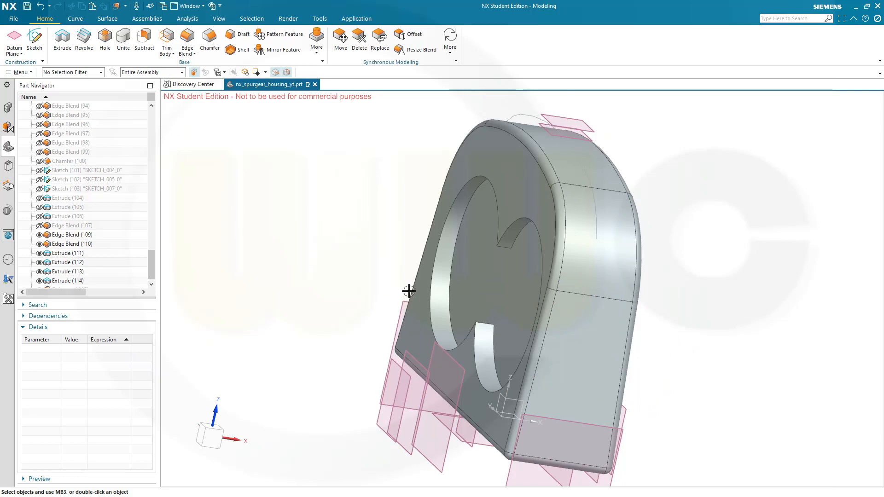
Show the block body of Edge Blend (107) together with the subtracted inner body.
middle_drag(409, 290, 343, 258)
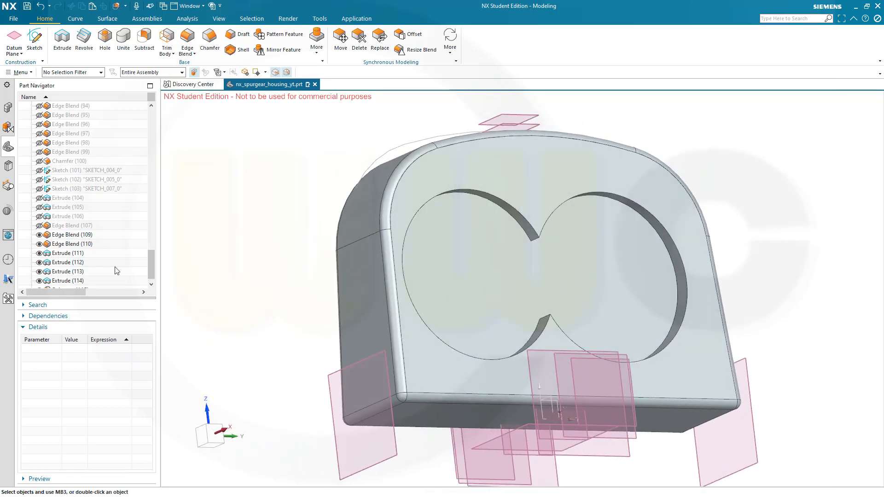
scroll(112, 270, down, 1)
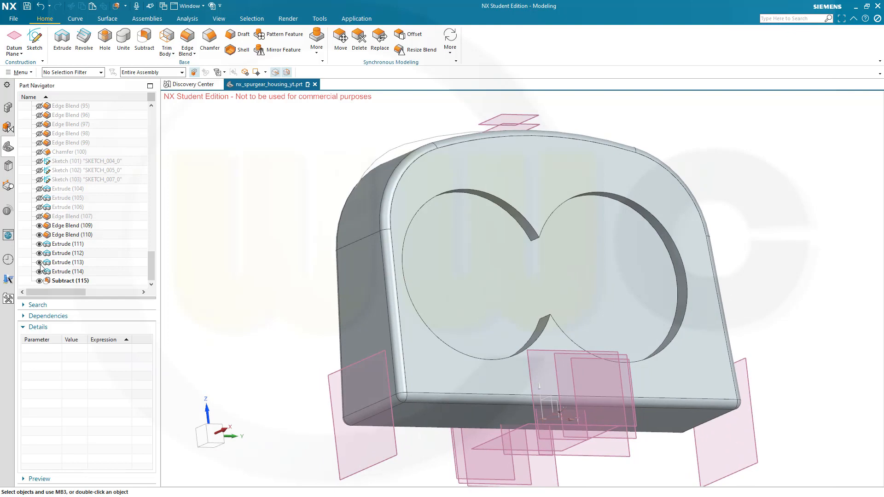
click(39, 226)
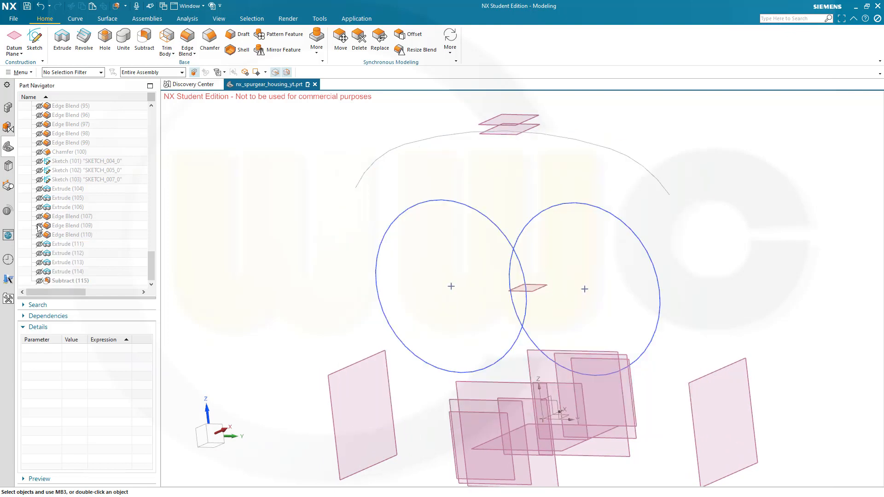
click(40, 226)
click(40, 216)
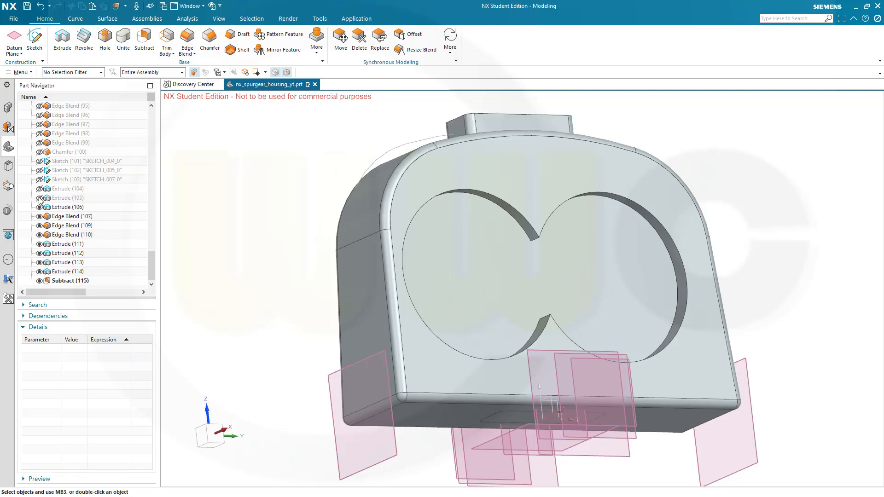
Show the Extrude (104) and Extrude (105) cylinders and examine how they sit within the circular recesses of the inner body.
click(39, 198)
click(39, 189)
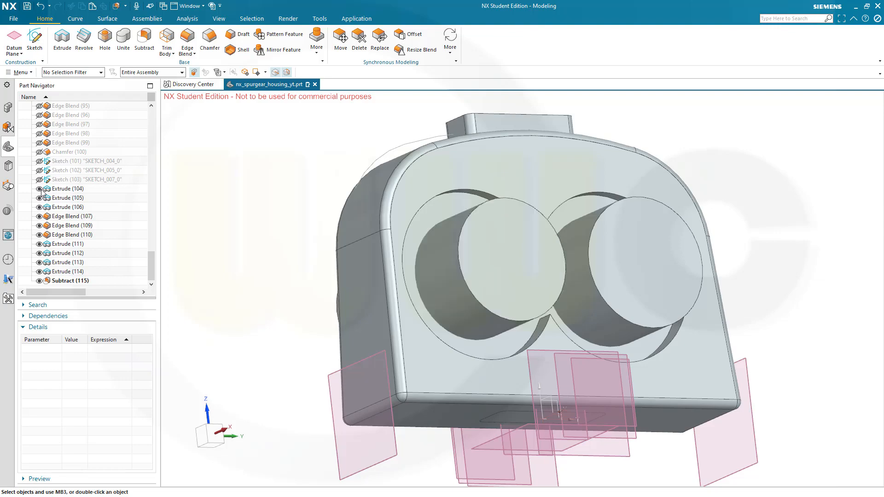
middle_drag(258, 259, 359, 265)
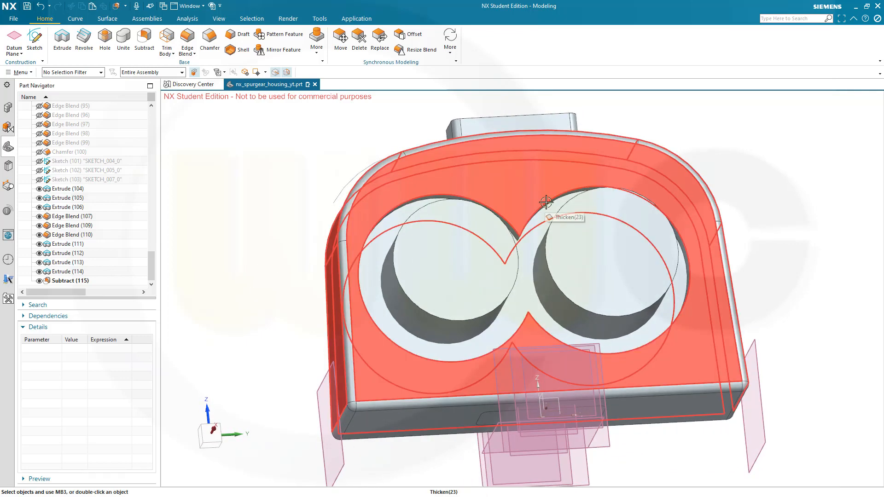
scroll(202, 261, up, 1)
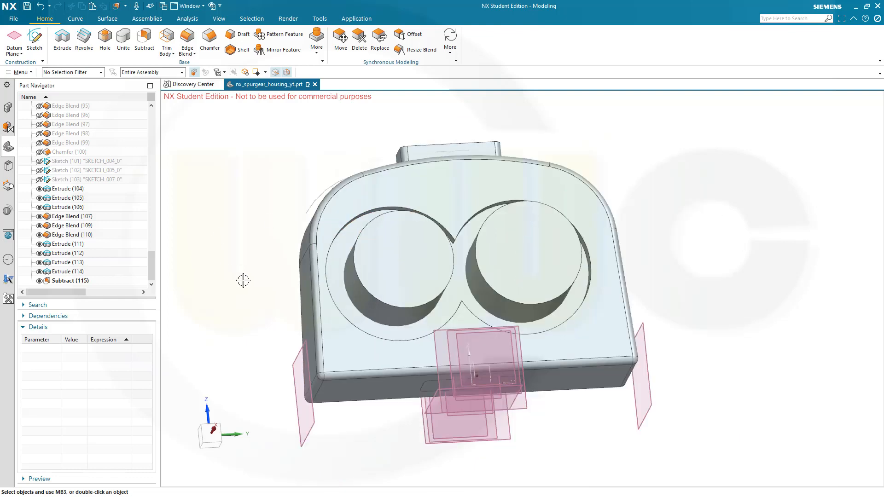
middle_drag(243, 281, 235, 194)
scroll(243, 192, down, 1)
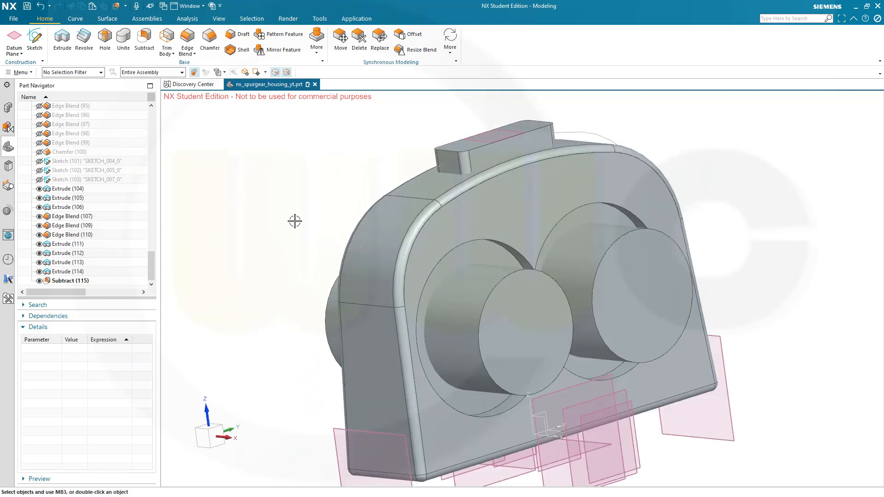
mouse_move(323, 239)
middle_down()
mouse_move(297, 221)
mouse_move(296, 209)
mouse_move(282, 229)
mouse_move(322, 236)
mouse_move(310, 247)
middle_up()
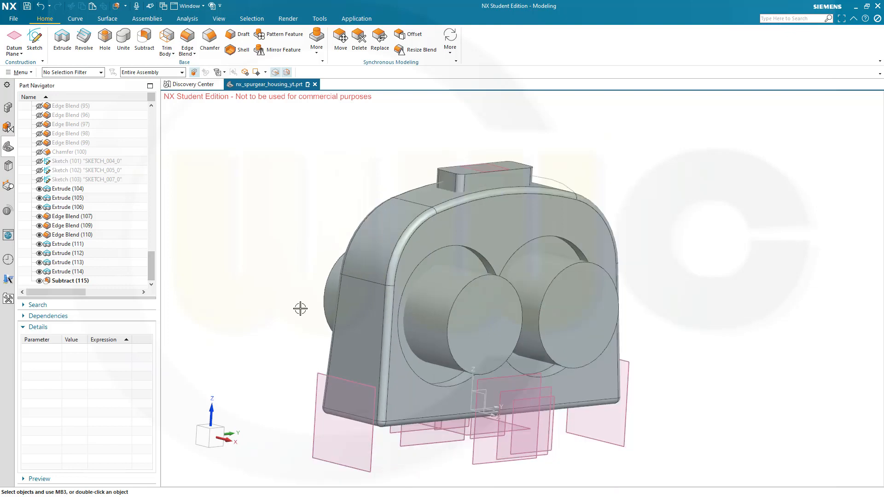
shift+middle_drag(261, 304, 275, 304)
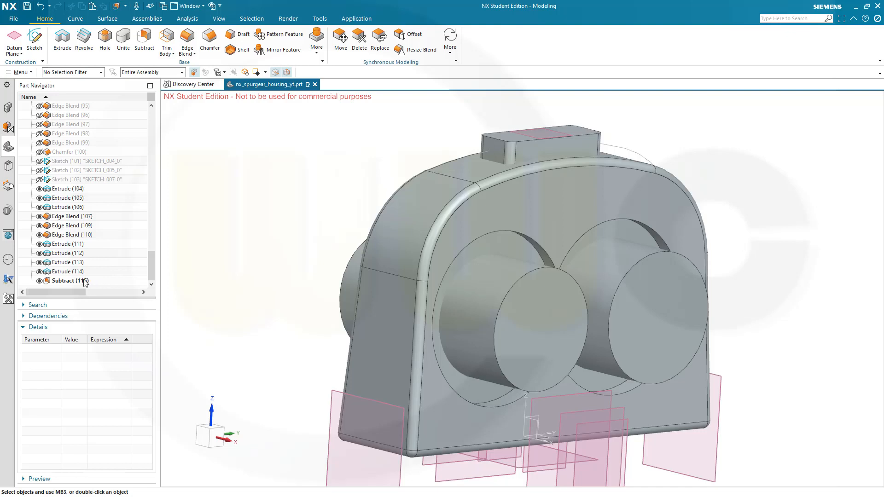
Hide the Extrude (104) and Extrude (105) cylinders passing through the circular recesses.
click(500, 299)
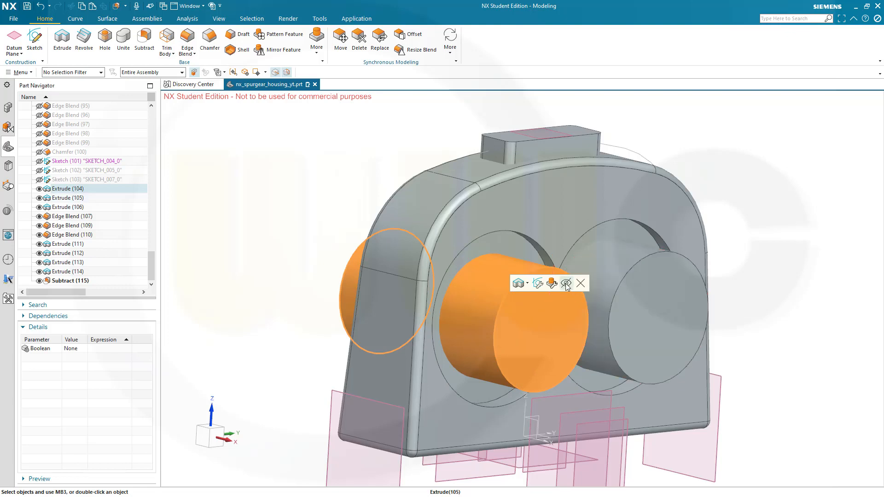
click(566, 283)
click(634, 289)
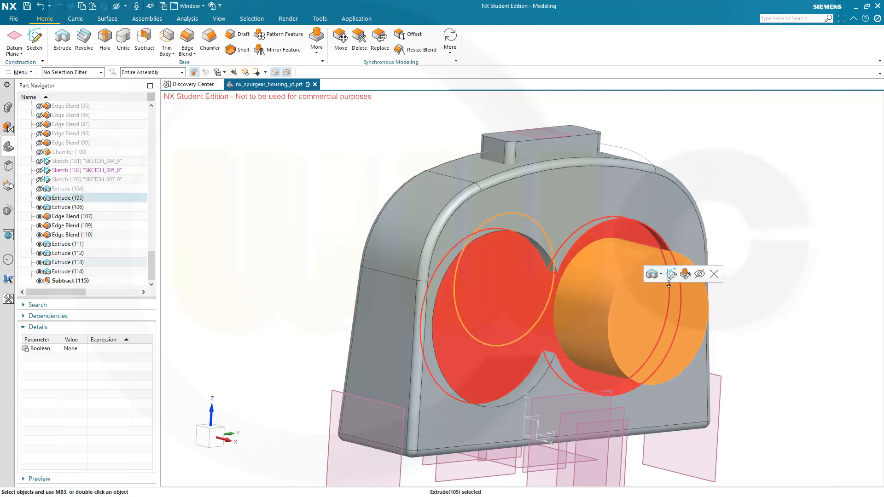
click(700, 274)
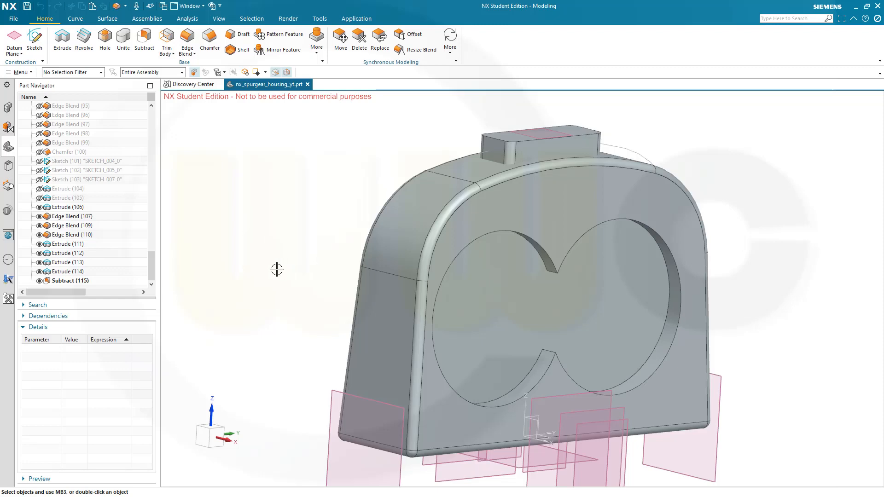
Blend the four cusp edges where the overlapping circles meet in both recesses of the inner body with a 10 mm radius.
middle_drag(277, 269, 217, 227)
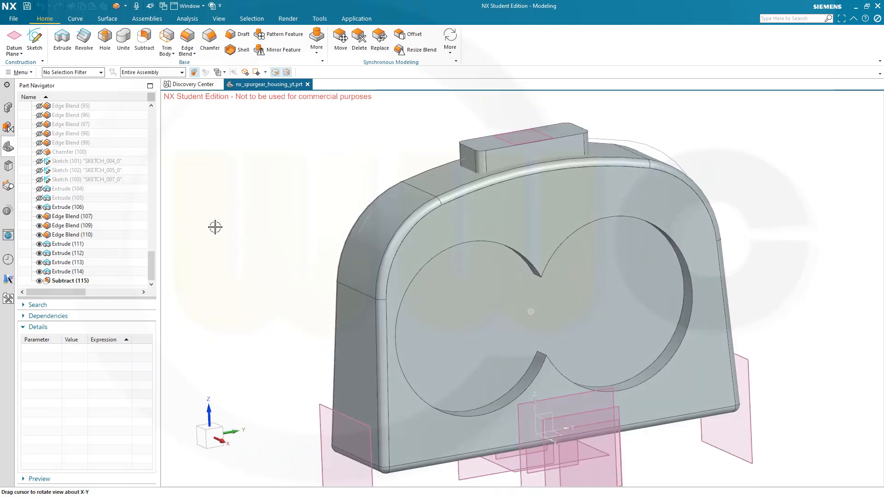
click(186, 44)
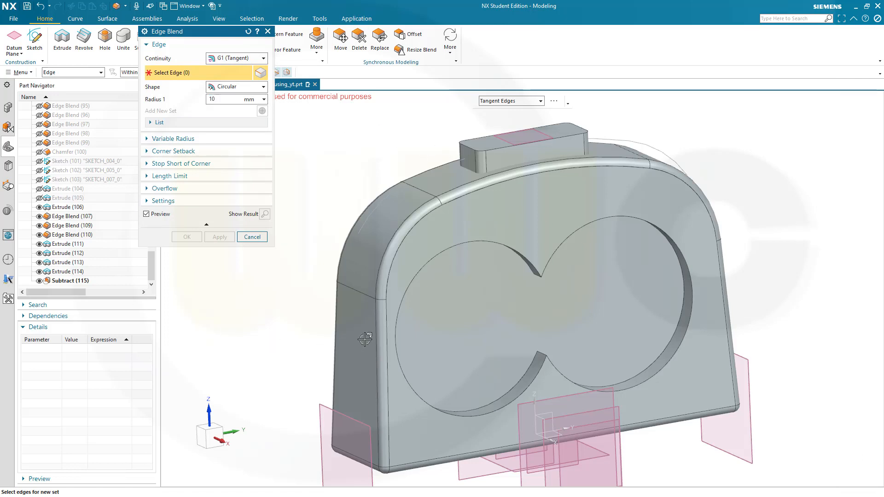
click(541, 352)
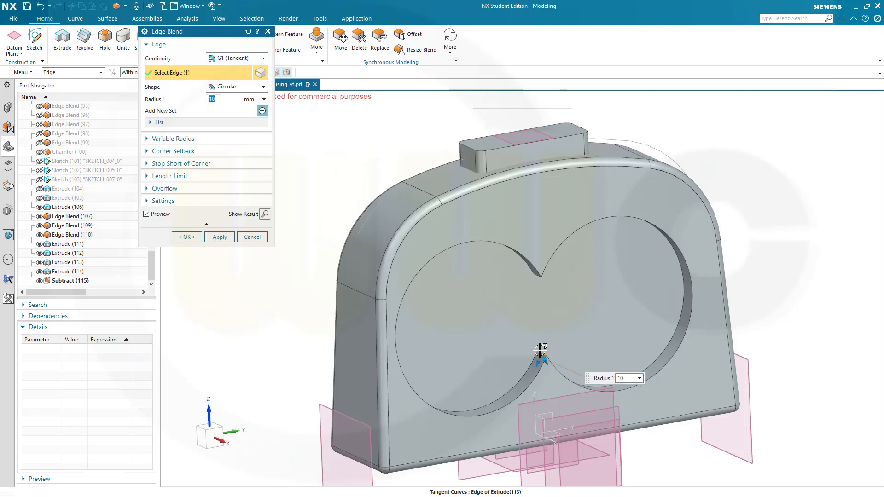
middle_drag(575, 293, 569, 250)
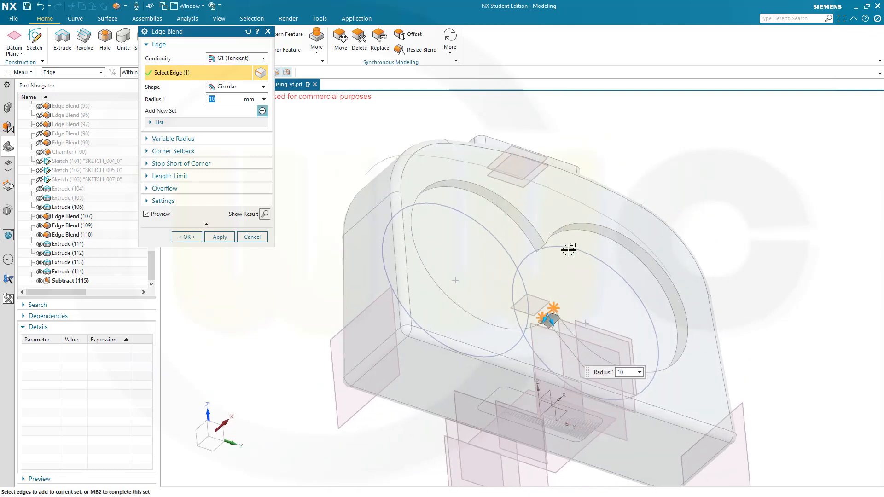
click(542, 246)
middle_drag(452, 286, 486, 260)
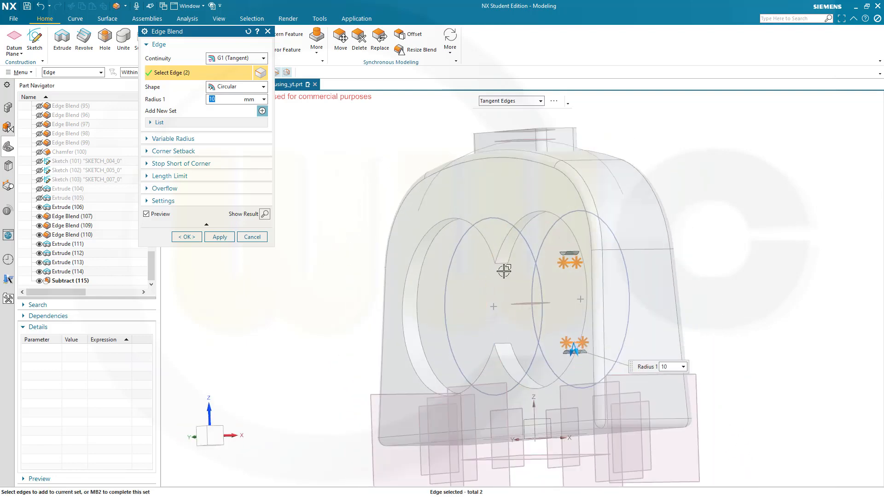
click(501, 257)
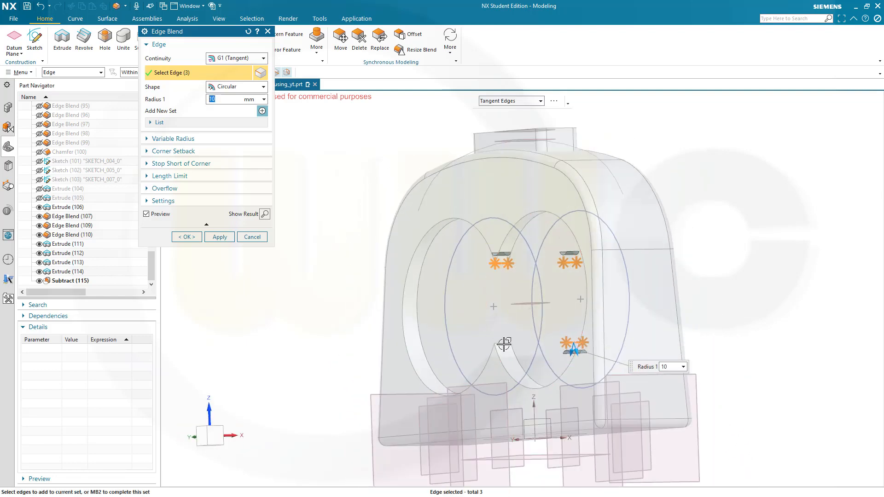
click(502, 349)
click(188, 237)
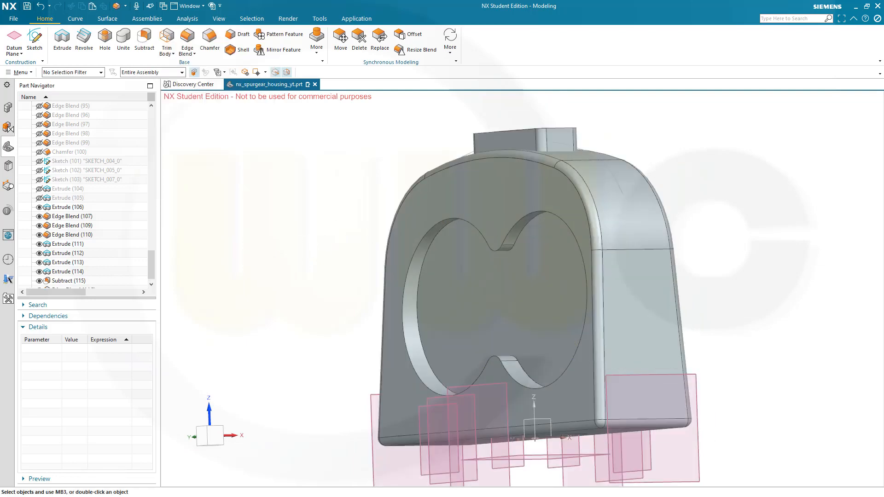
Roll the model history back by making Extrude (19) the current feature.
middle_drag(730, 251, 359, 240)
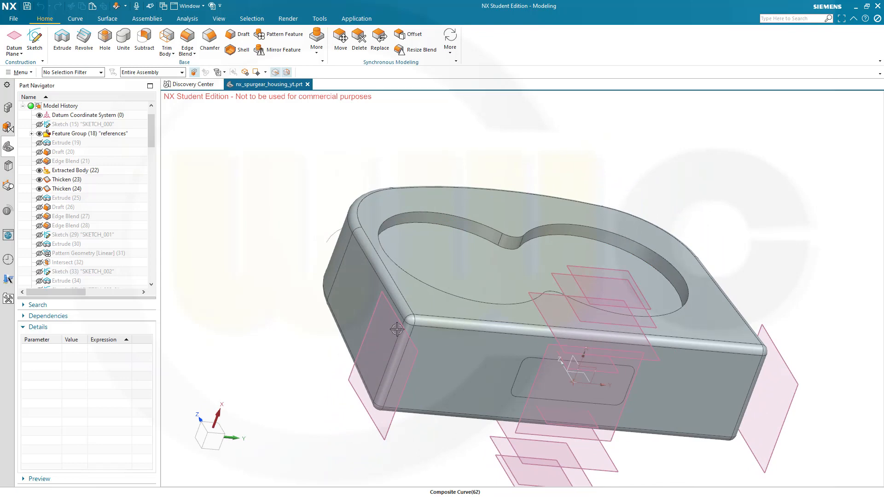
mouse_move(397, 329)
middle_down()
mouse_move(359, 322)
mouse_move(410, 333)
mouse_move(399, 334)
mouse_move(394, 345)
mouse_move(410, 333)
middle_up()
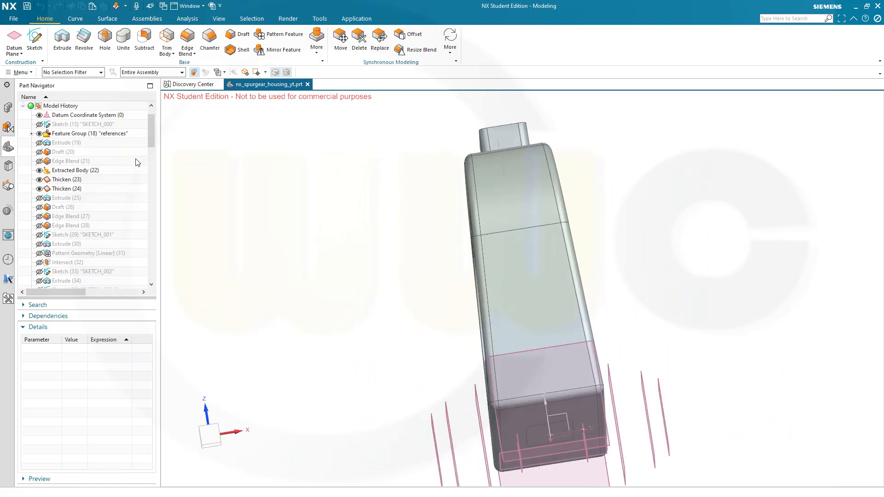
right_click(68, 146)
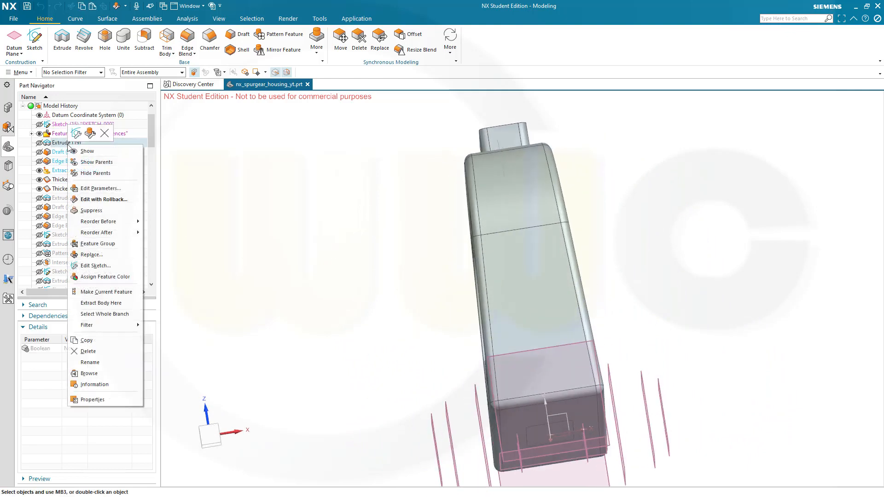
click(106, 292)
middle_drag(281, 250, 257, 226)
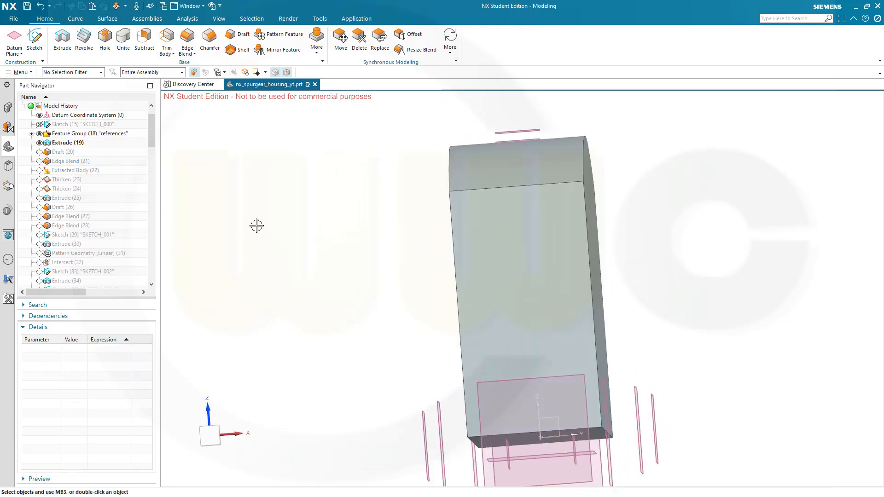
Create a datum plane offset 5 mm outward from the datum plane named "21".
click(15, 36)
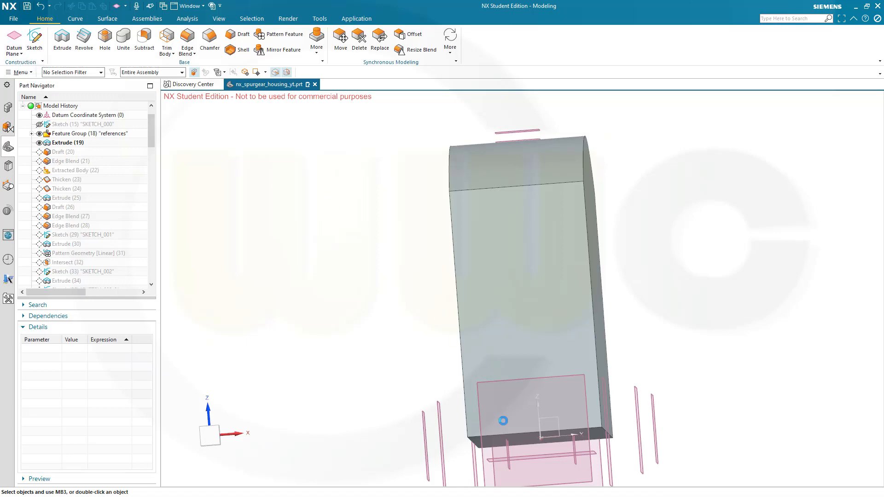
click(574, 446)
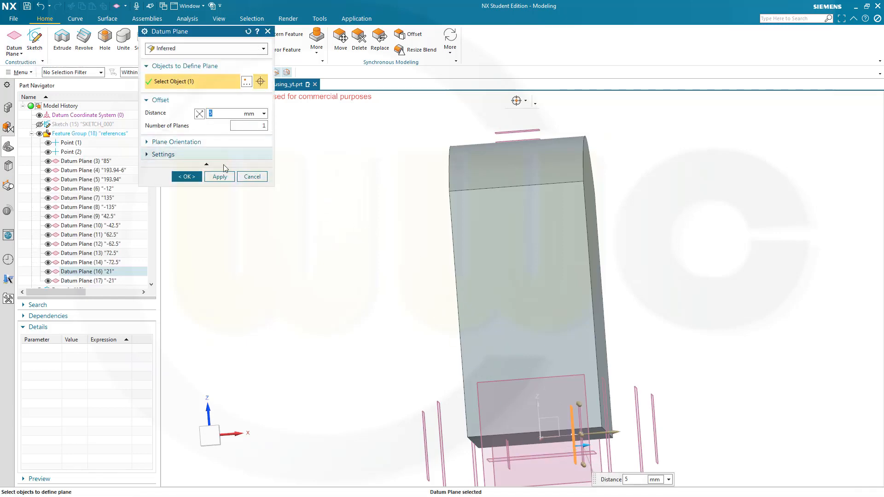
click(220, 176)
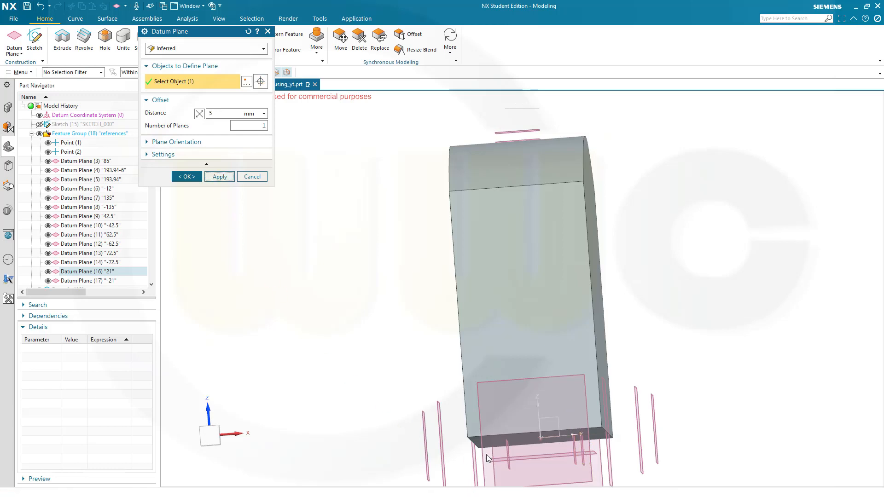
click(503, 426)
click(256, 176)
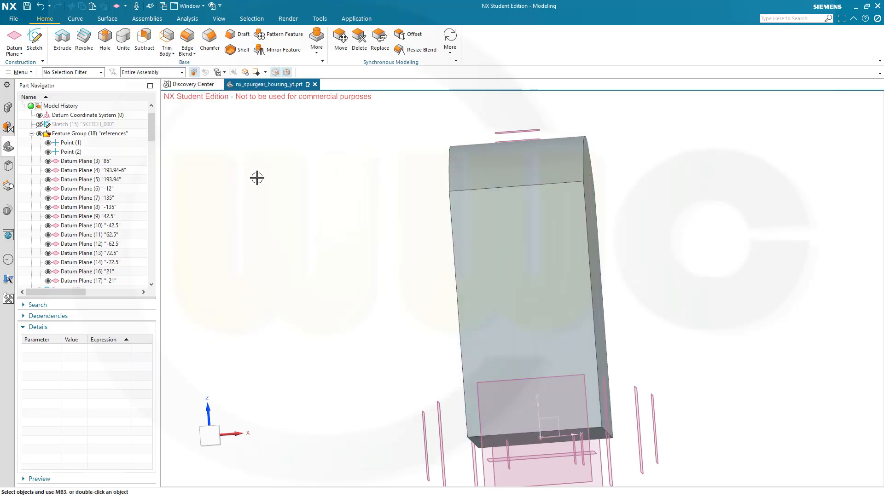
Create a datum plane offset -5 mm from the datum plane named "-21".
click(12, 42)
click(506, 453)
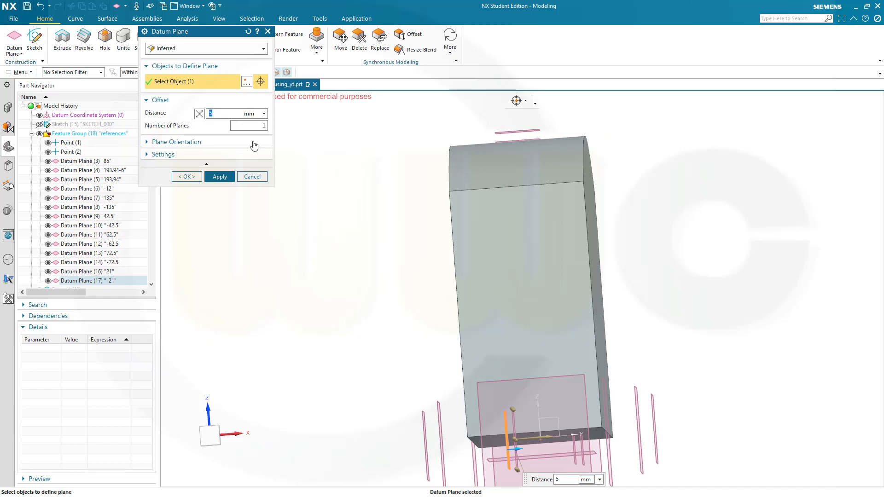
text(-)
key(Return)
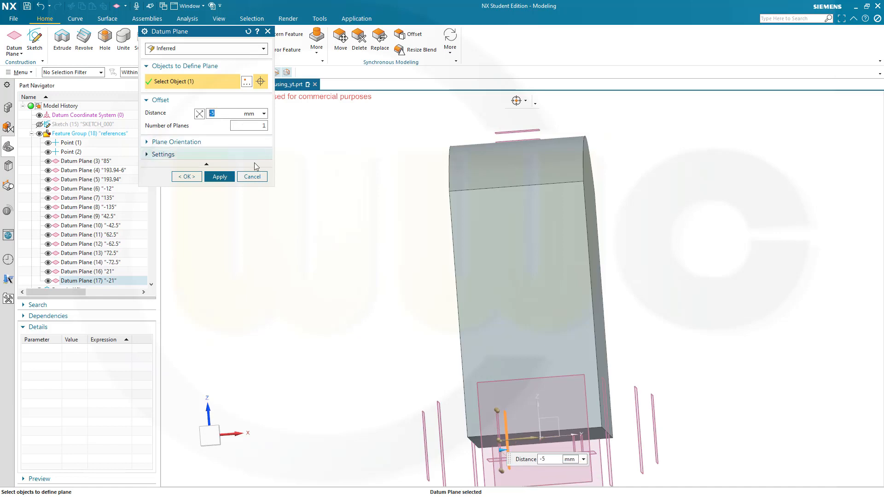
click(187, 177)
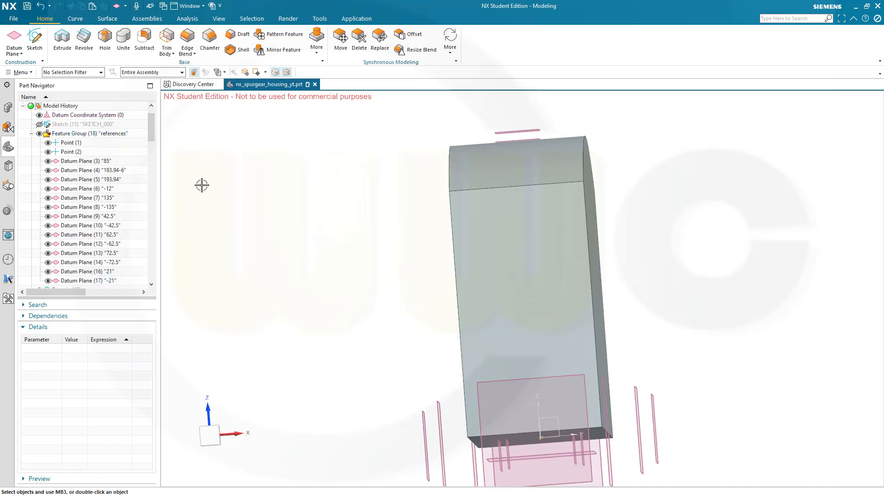
Roll the model history forward by making the last feature, Edge Blend (117), current.
middle_drag(290, 229, 200, 249)
scroll(117, 247, down, 20)
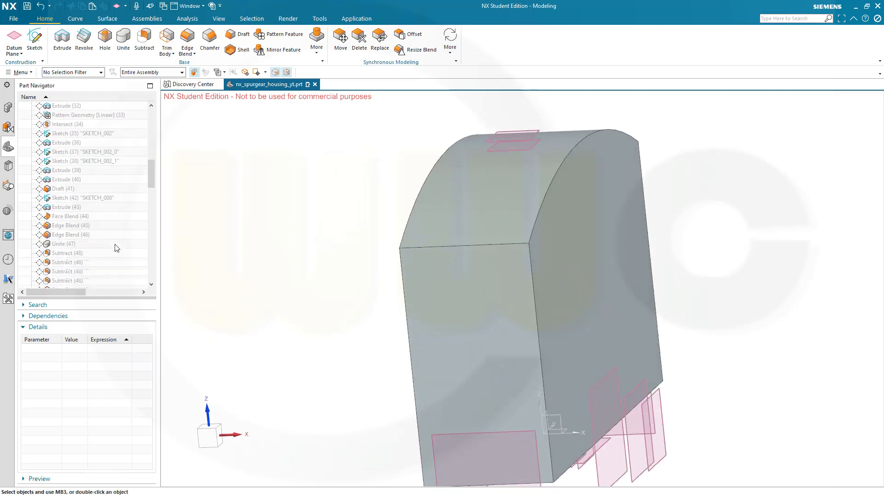
scroll(145, 260, down, 9)
click(76, 281)
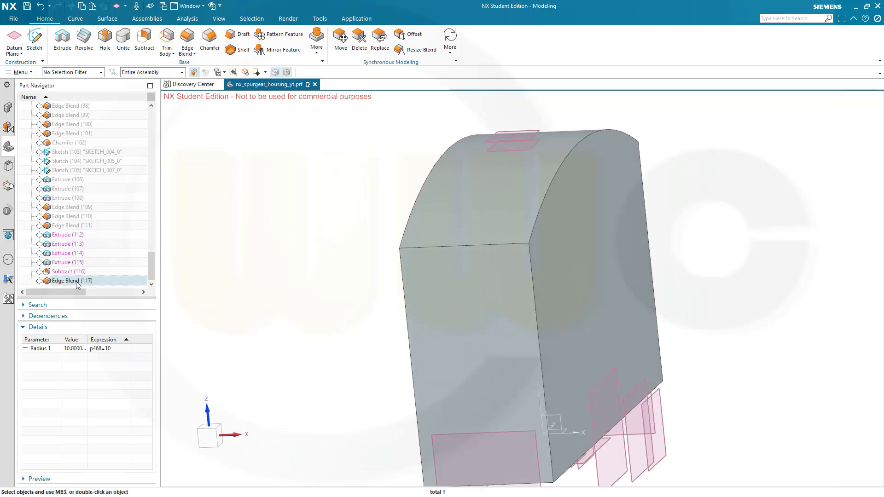
right_click(77, 282)
click(113, 308)
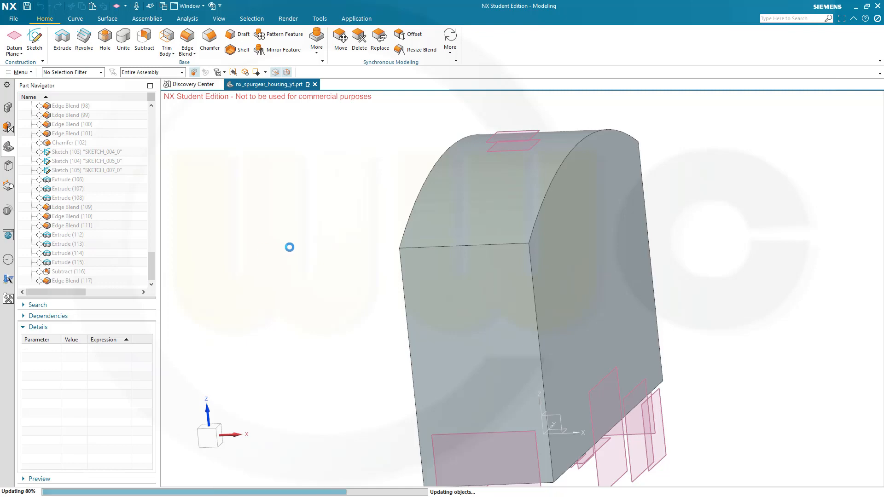
middle_drag(321, 242, 280, 158)
Hide all solid bodies and sketches, and show only the inner body of Edge Blend (117).
click(212, 6)
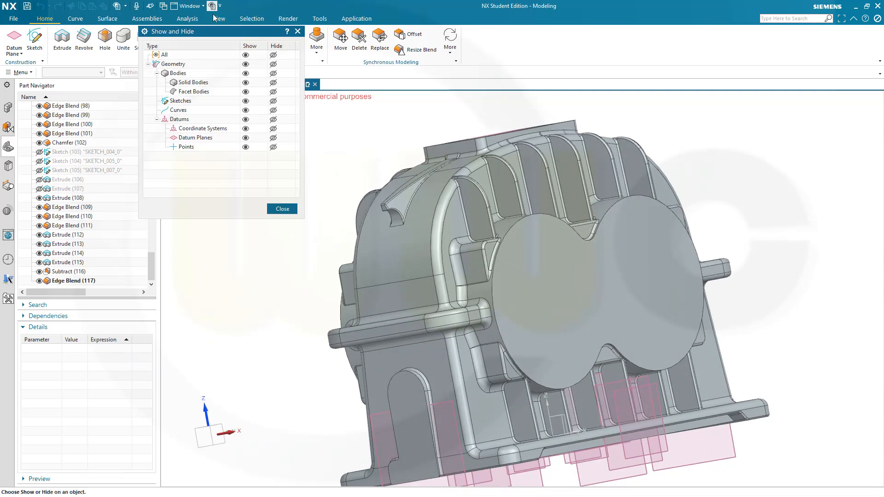
click(273, 83)
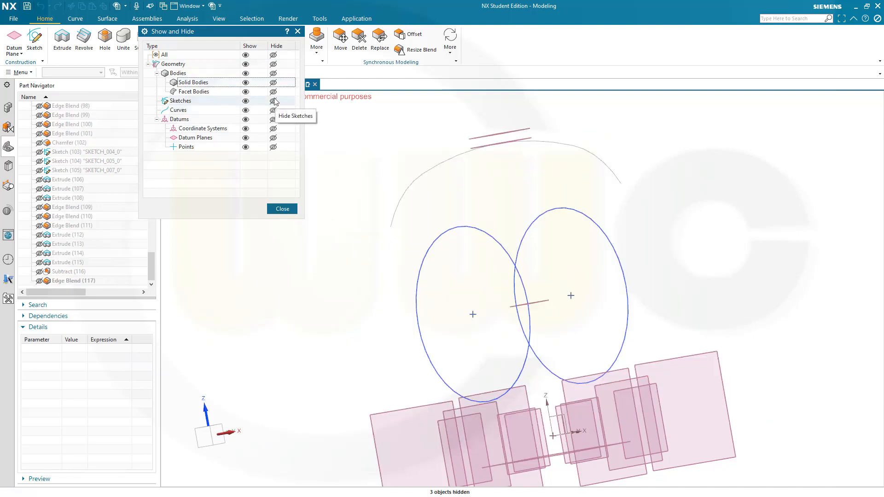
click(273, 101)
click(282, 209)
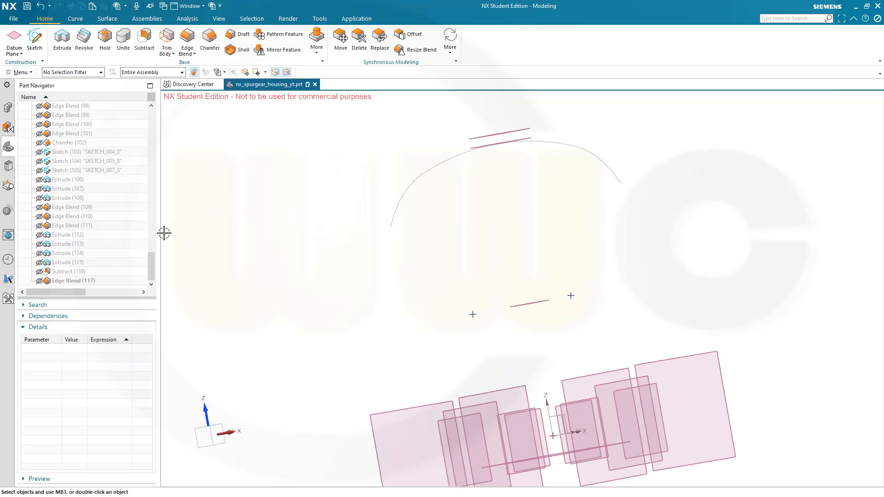
click(39, 282)
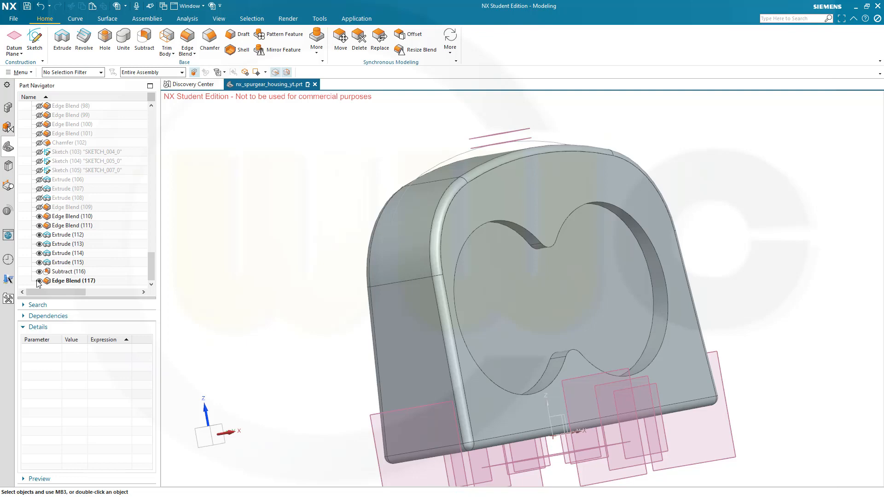
mouse_move(316, 252)
middle_down()
mouse_move(294, 251)
mouse_move(286, 223)
mouse_move(320, 250)
mouse_move(336, 239)
mouse_move(327, 248)
middle_up()
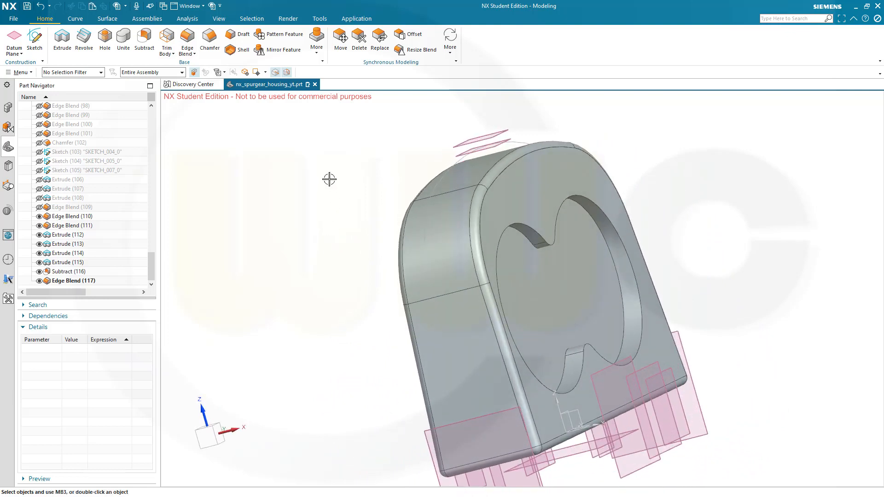
Create intersection curves between the four side-wall faces of one recess and Datum Plane (20).
click(75, 20)
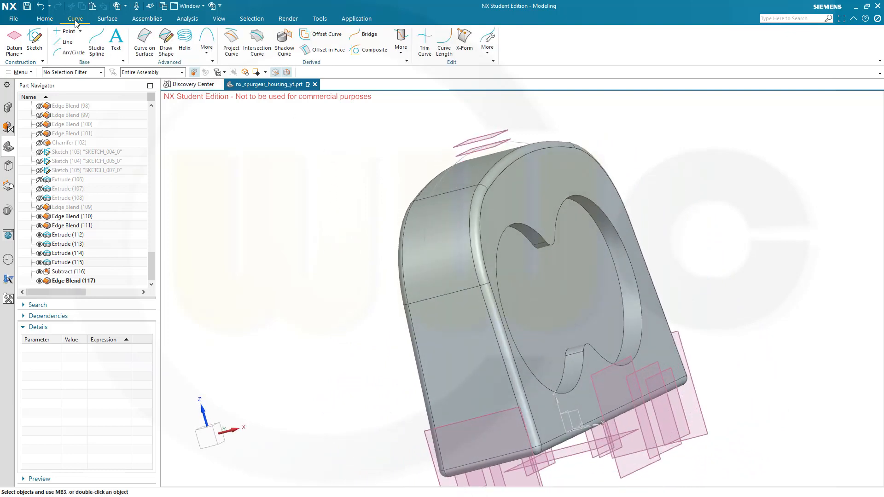
click(256, 42)
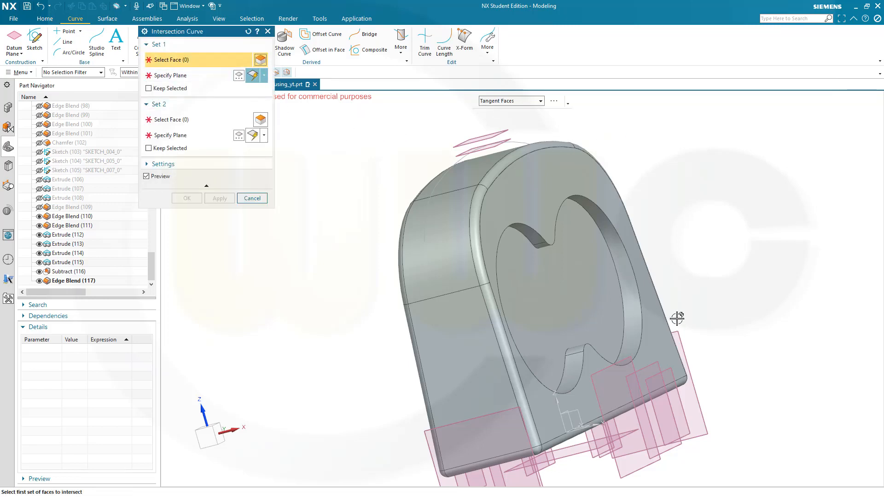
click(634, 300)
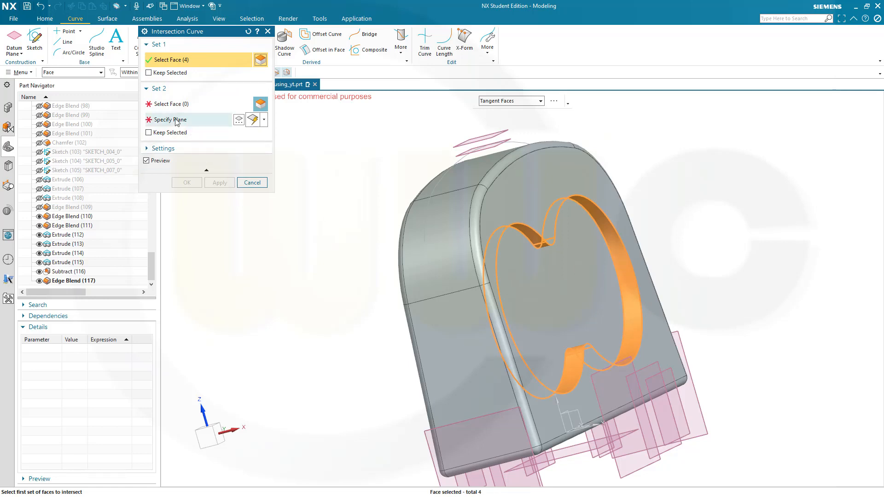
click(178, 120)
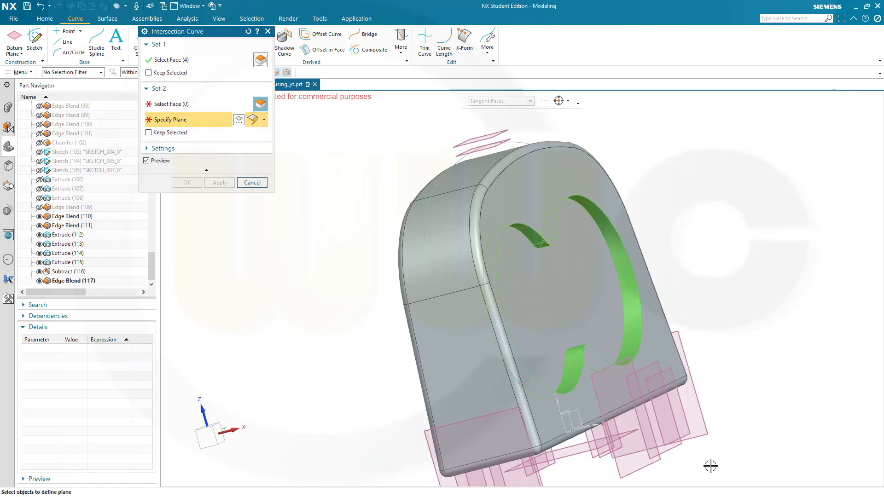
middle_drag(712, 465, 689, 467)
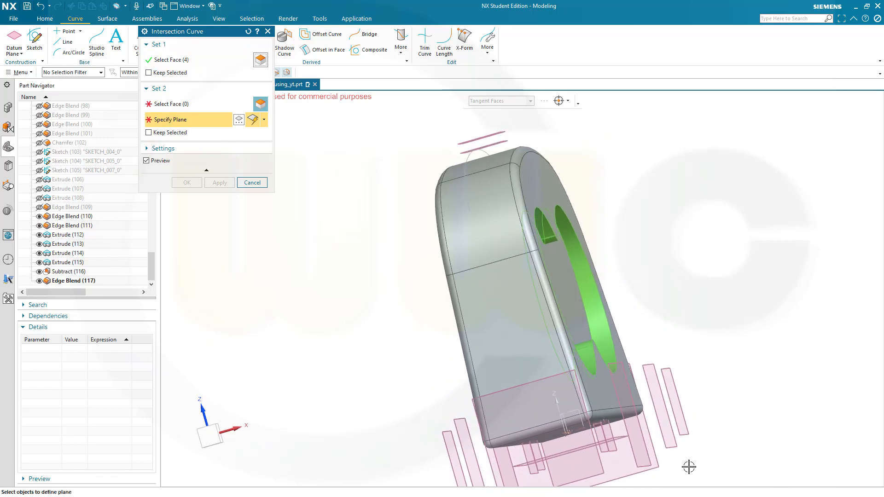
click(619, 453)
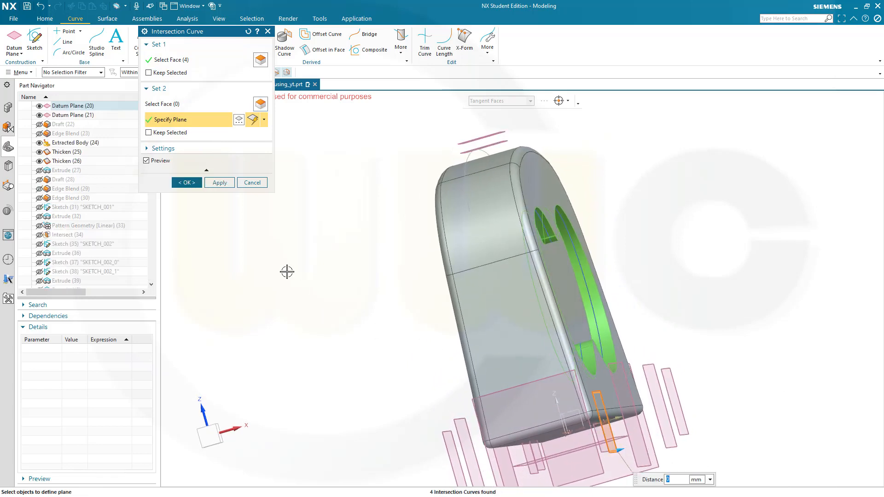
click(224, 184)
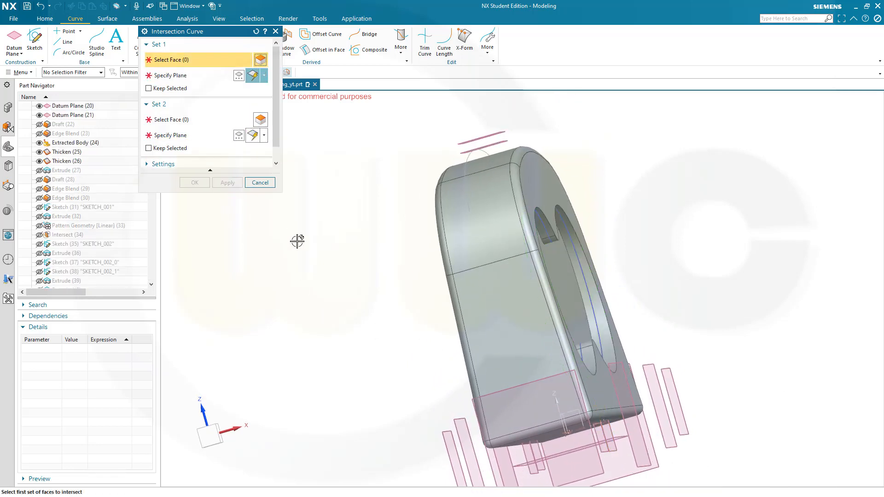
Create intersection curves between the four side-wall faces of the opposite recess and Datum Plane (21).
middle_drag(371, 283, 399, 297)
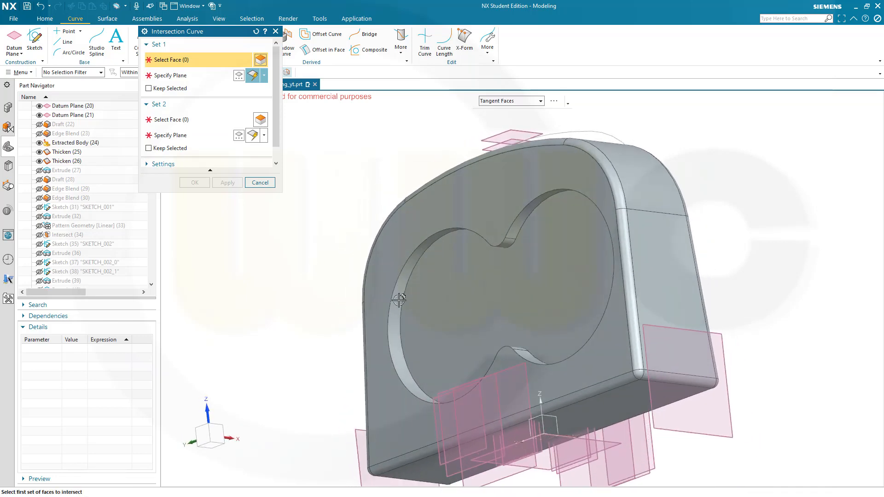
click(398, 298)
key(F8)
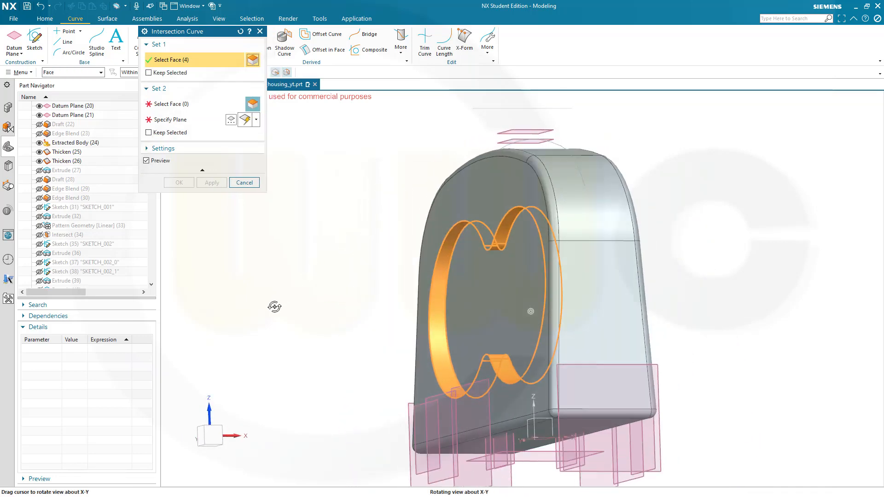
click(177, 123)
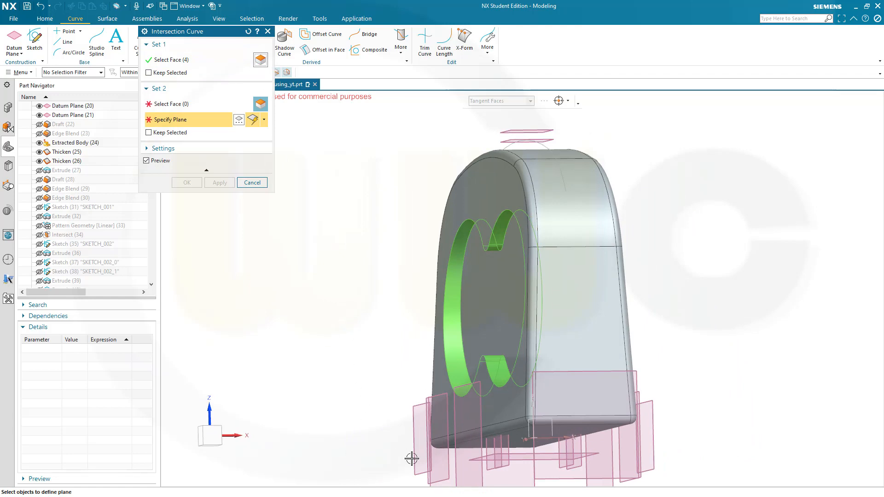
middle_drag(510, 477, 505, 476)
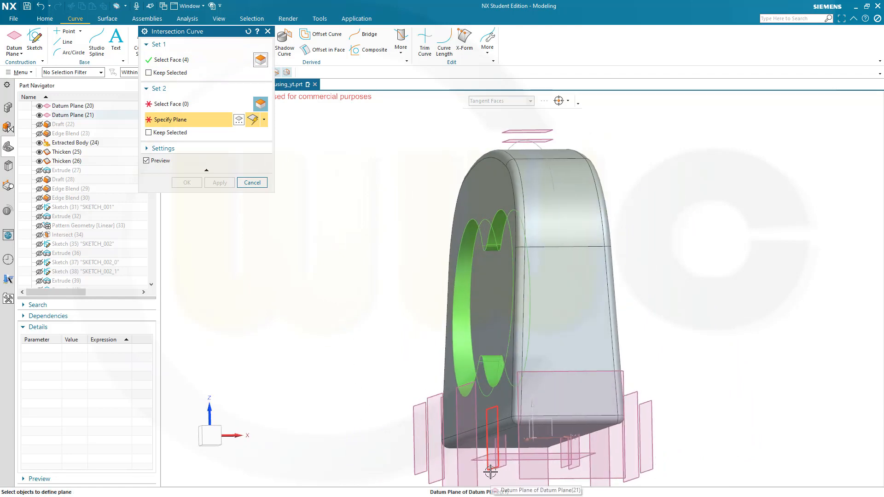
click(491, 472)
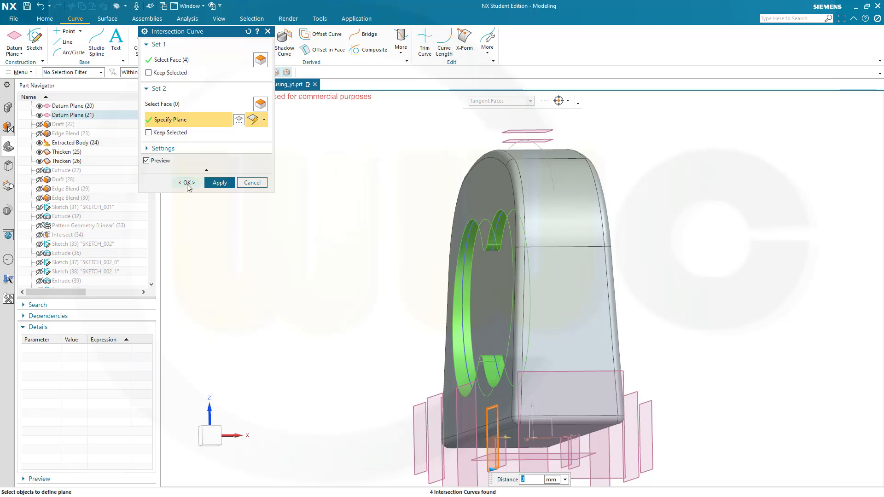
click(187, 183)
Move Datum Plane (20) and Datum Plane (21) ahead of Extrude (19), into the group holding the other datum planes.
middle_drag(813, 337, 704, 295)
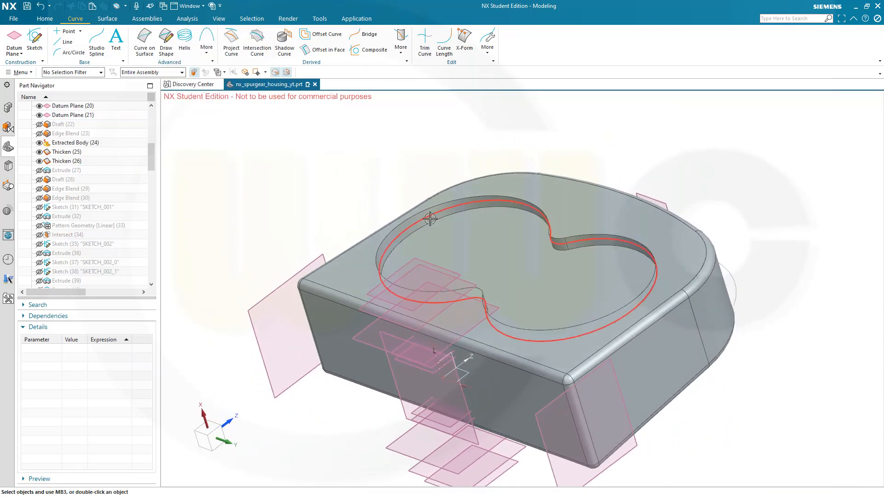
middle_drag(444, 259, 460, 275)
scroll(317, 146, up, 2)
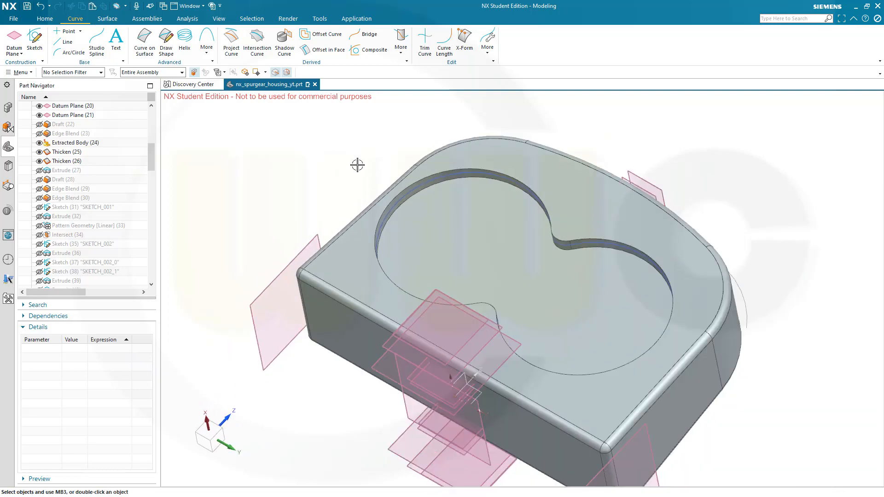
scroll(364, 170, down, 3)
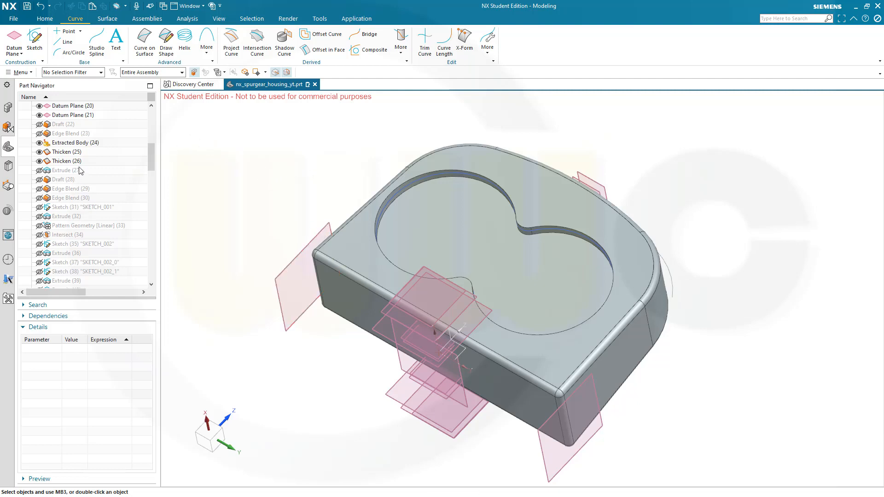
scroll(69, 134, up, 4)
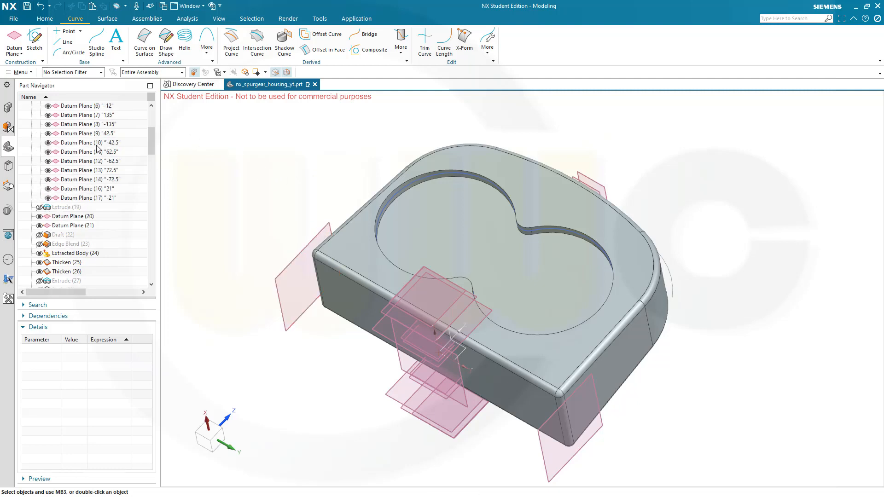
click(77, 217)
ctrl+click(78, 225)
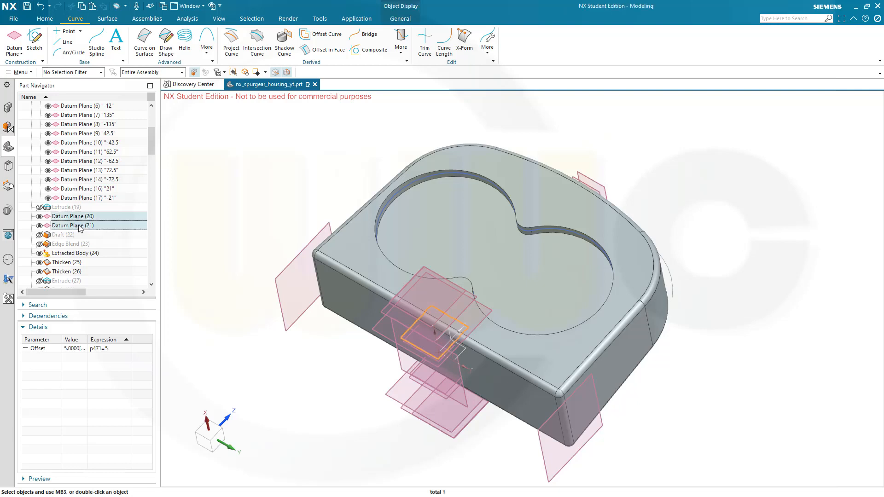
drag(81, 219, 112, 207)
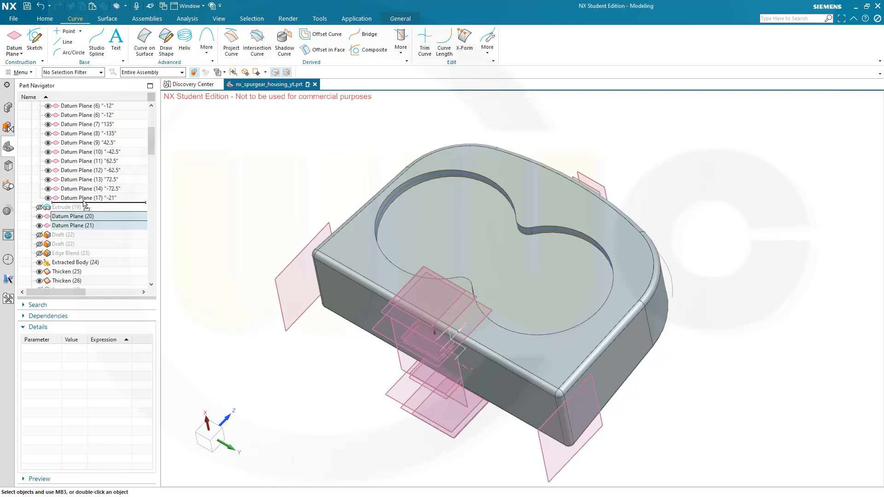
scroll(114, 225, down, 2)
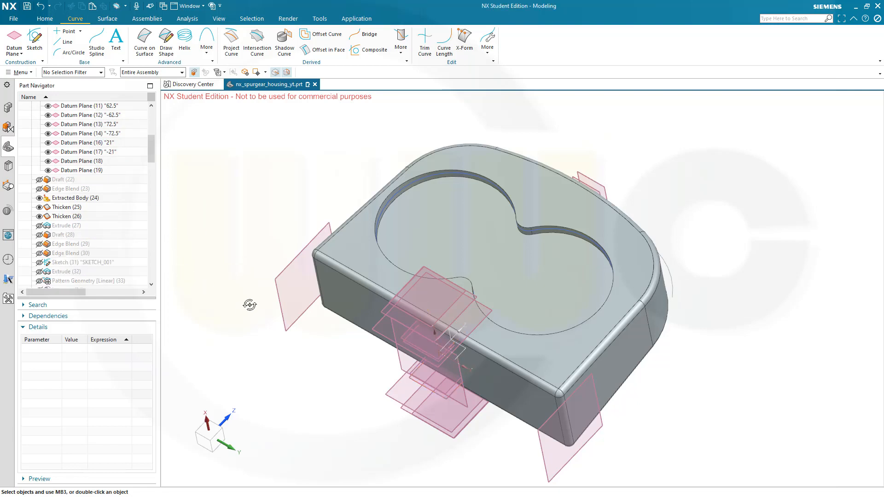
Start a two-face Face Blend between the flat face around one recess and the recess's four tangent side walls.
middle_drag(250, 305, 225, 274)
scroll(81, 224, down, 1)
scroll(83, 223, down, 20)
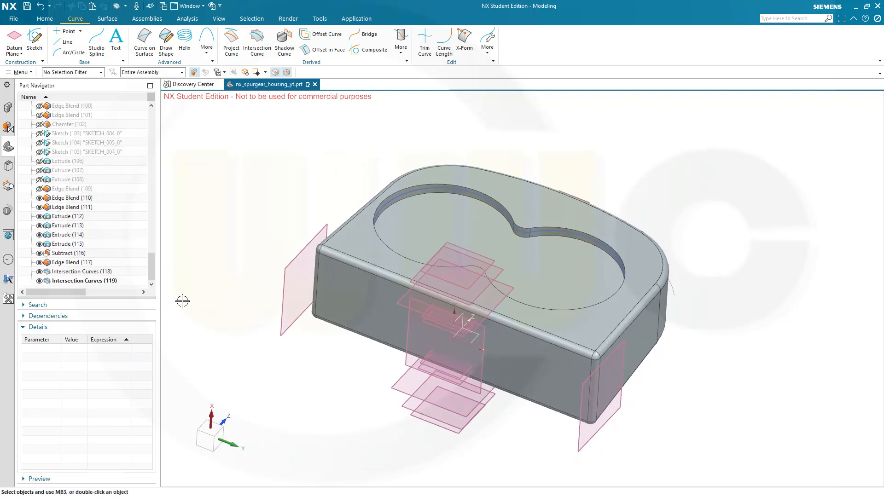
middle_drag(182, 302, 191, 232)
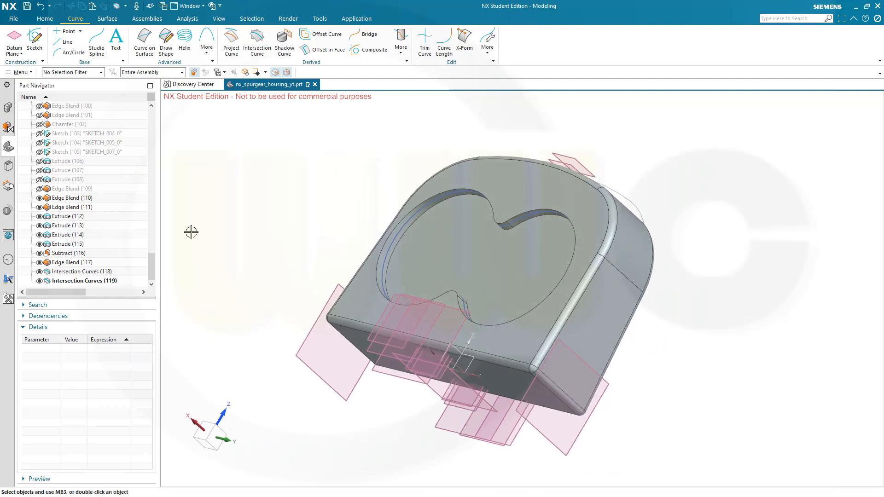
click(45, 21)
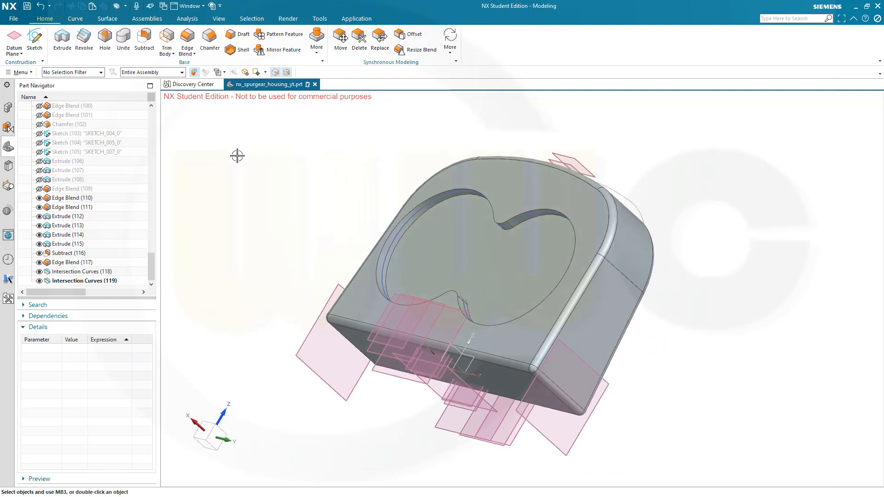
click(193, 52)
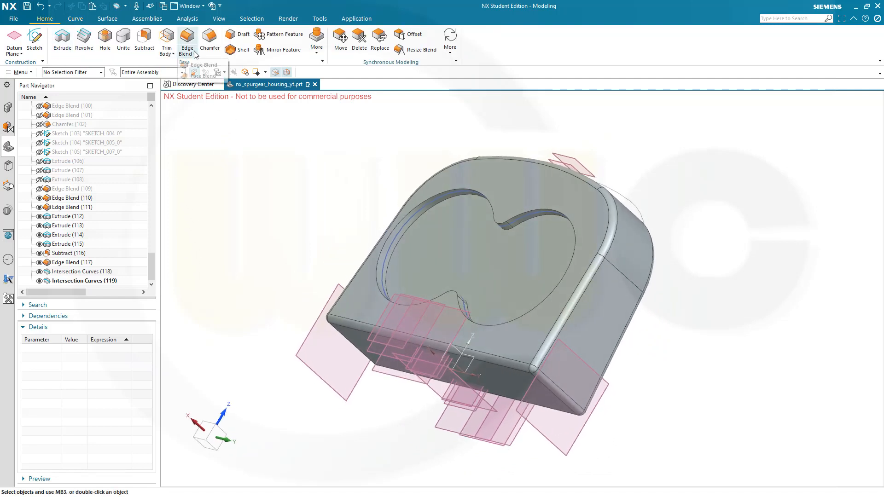
click(204, 80)
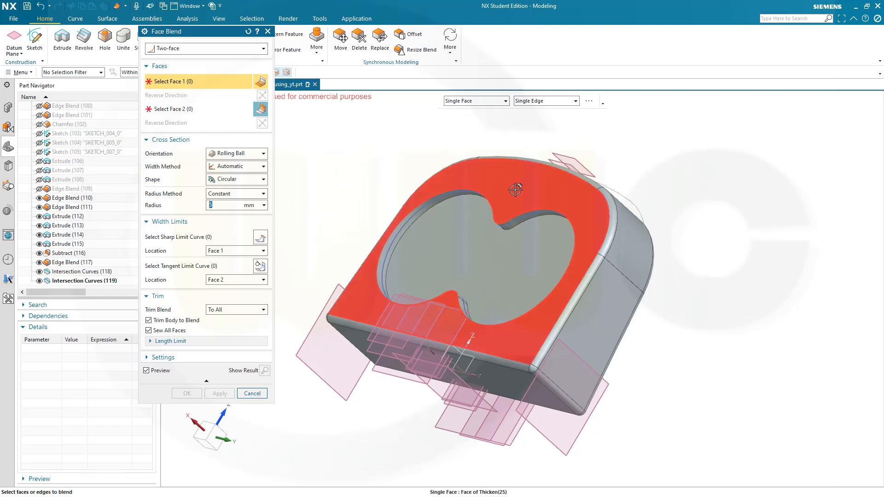
mouse_move(516, 189)
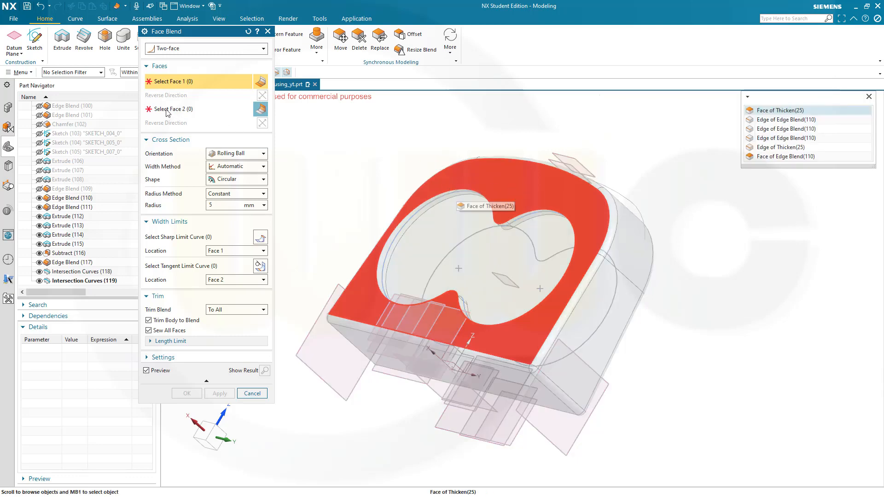
click(783, 110)
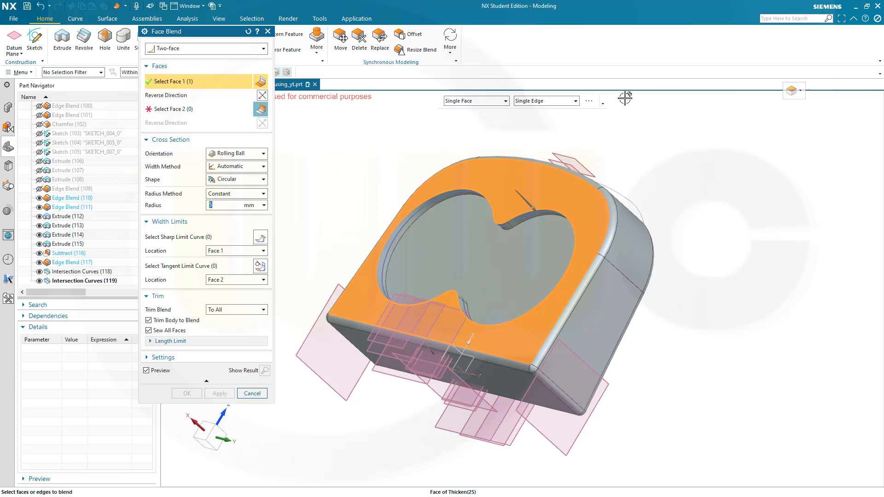
click(177, 112)
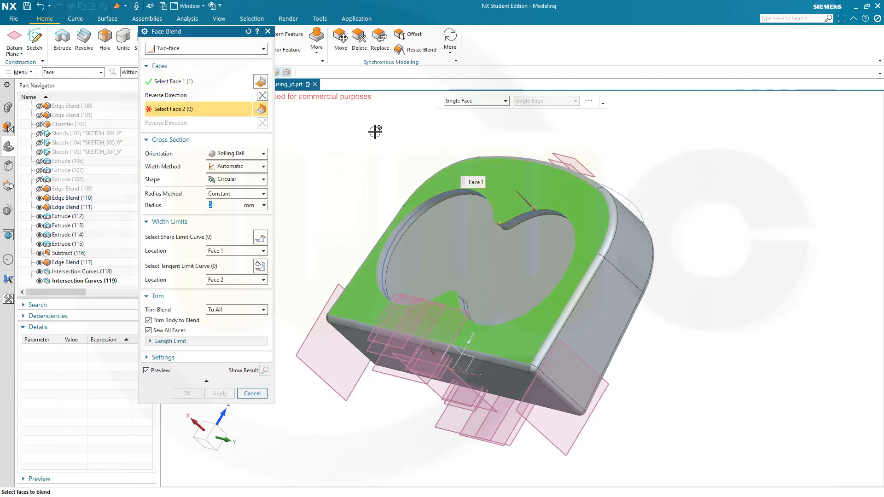
click(506, 101)
click(475, 121)
click(416, 220)
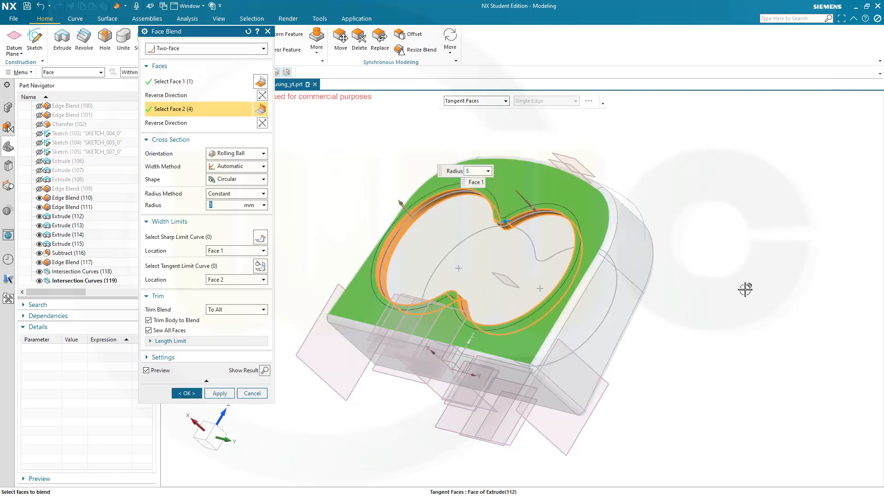
Set the face blend's radius method to Limit Curve and complete it with the recess wall's intersection curve as tangent limit.
middle_drag(753, 298, 756, 245)
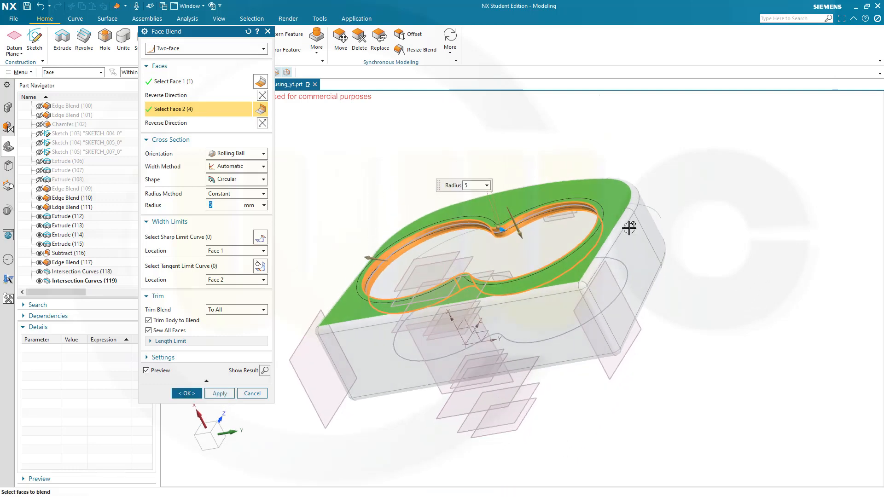
click(266, 195)
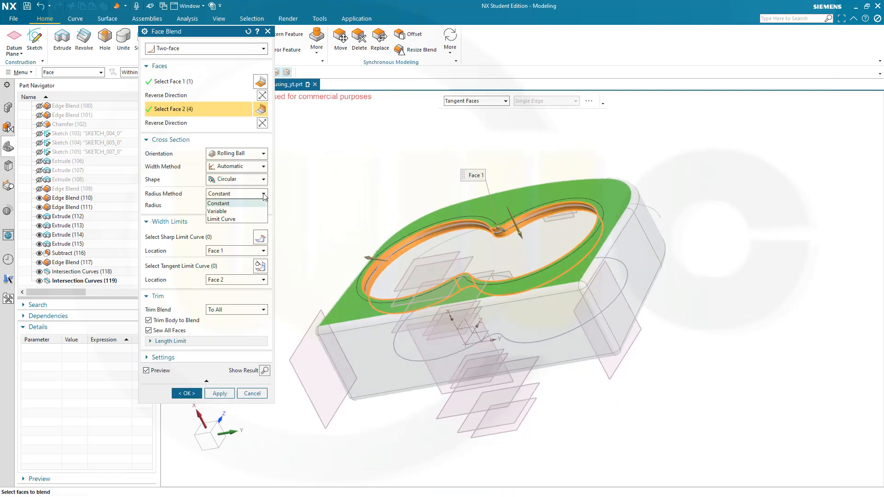
click(232, 219)
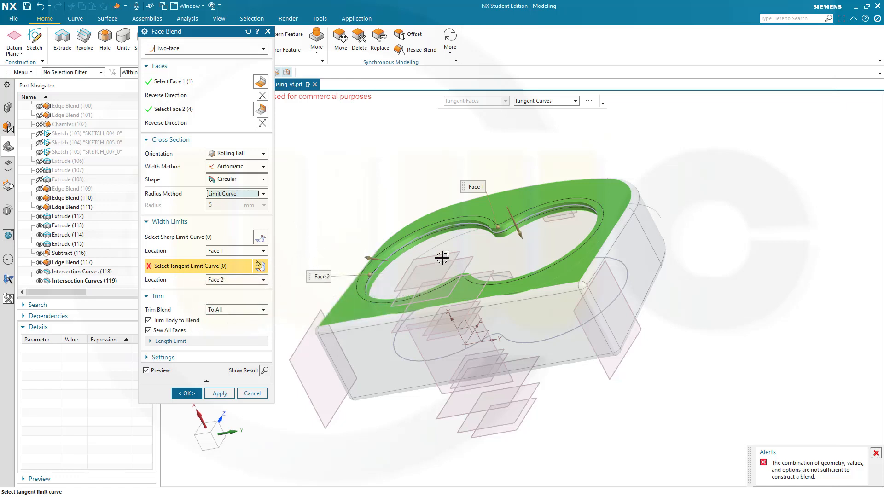
click(528, 218)
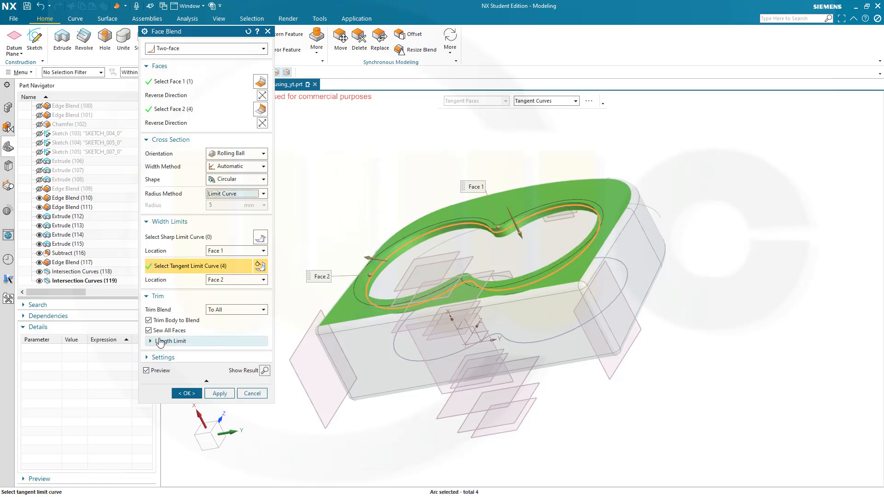
click(196, 393)
Face-blend the flat face on the opposite side with its recess's tangent side walls, using that wall's intersection curve as tangent limit curve.
middle_drag(464, 286, 323, 207)
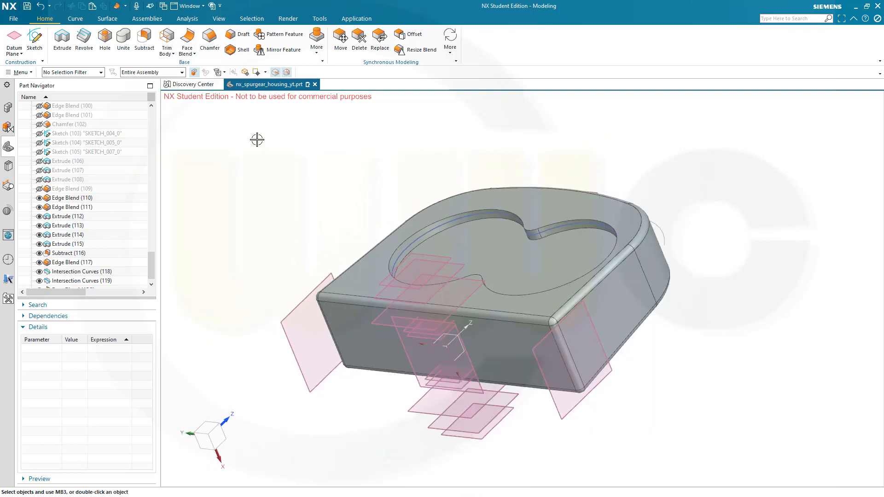
click(187, 42)
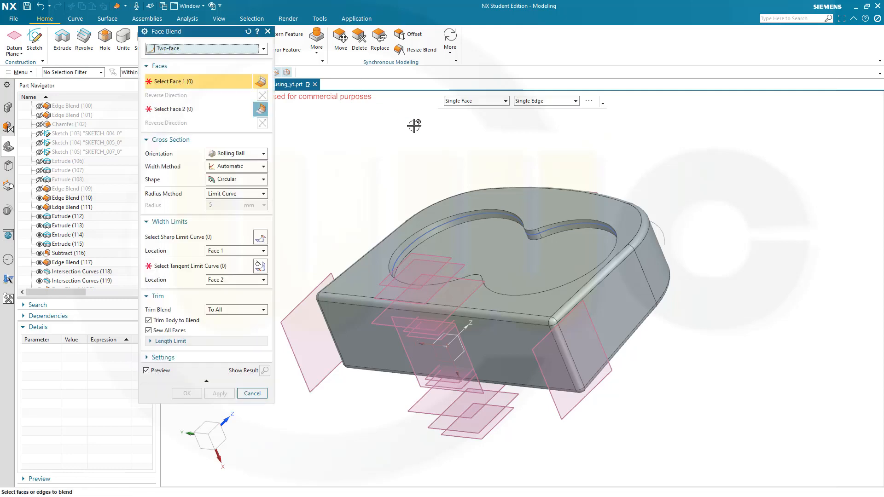
click(545, 195)
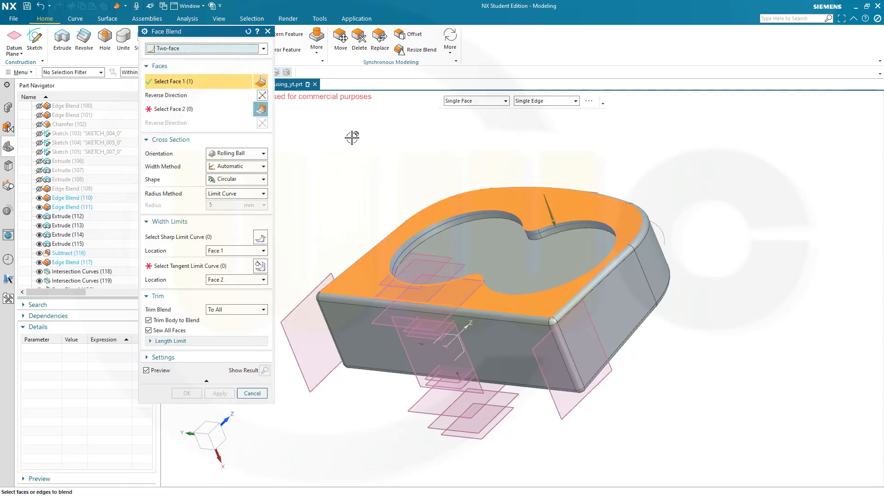
click(506, 101)
click(474, 120)
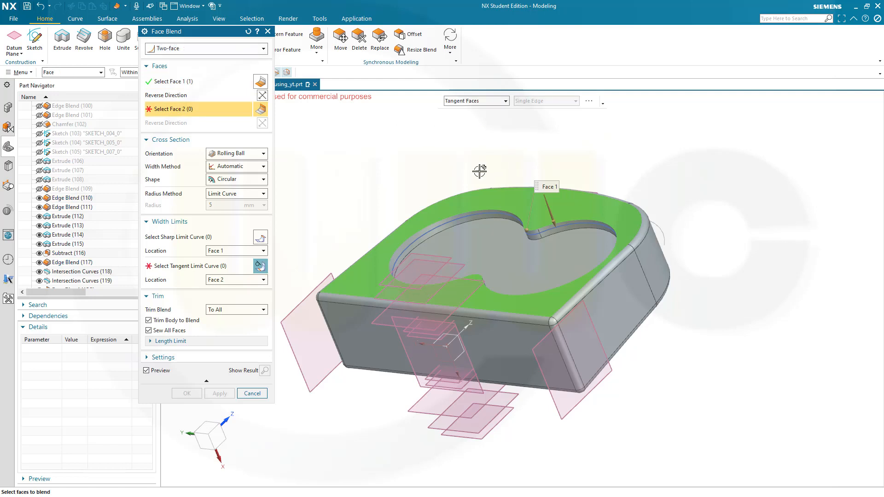
click(454, 223)
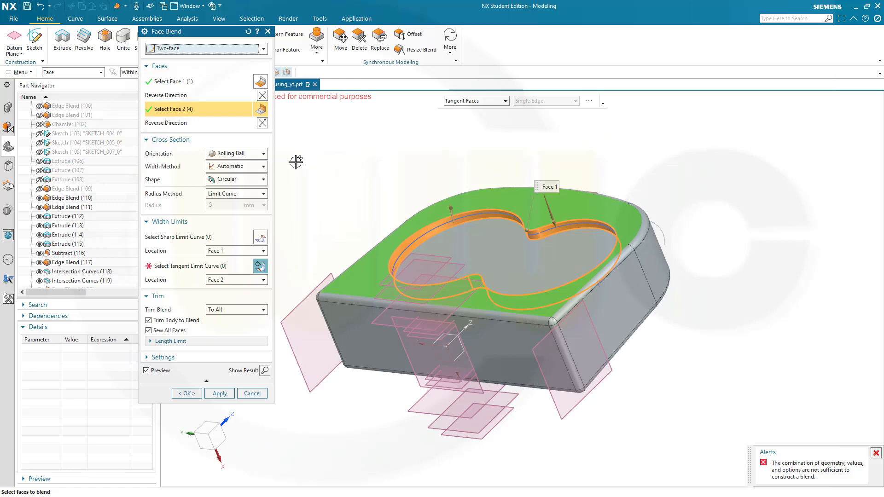
click(194, 267)
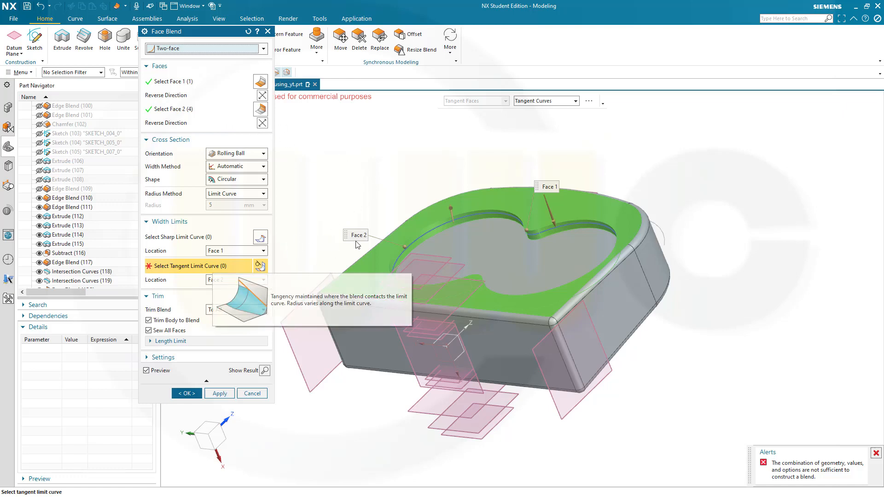
click(426, 230)
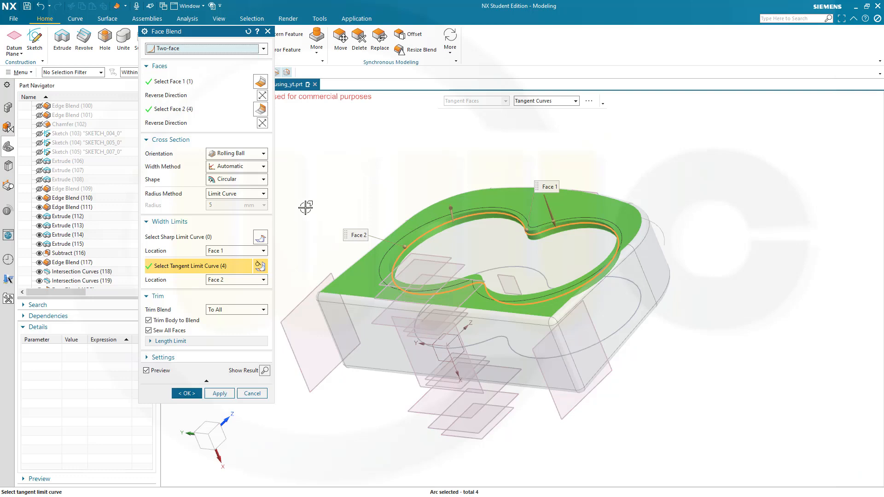
click(187, 393)
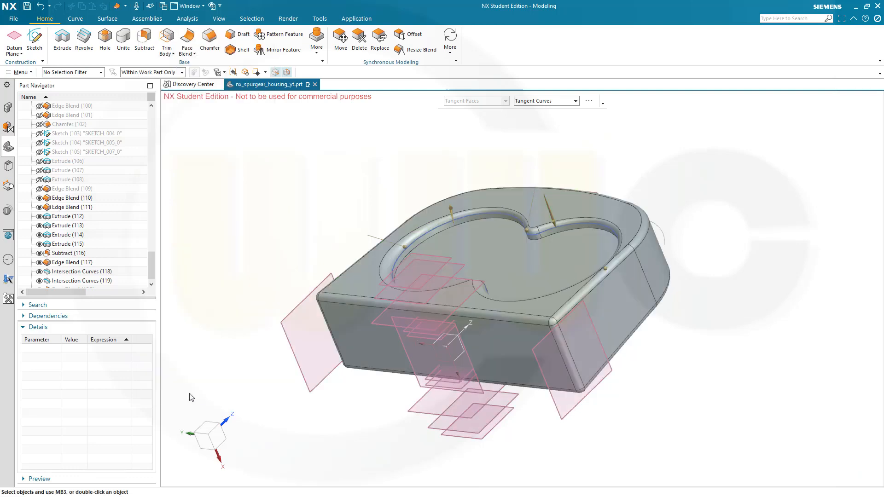
middle_drag(482, 237, 488, 267)
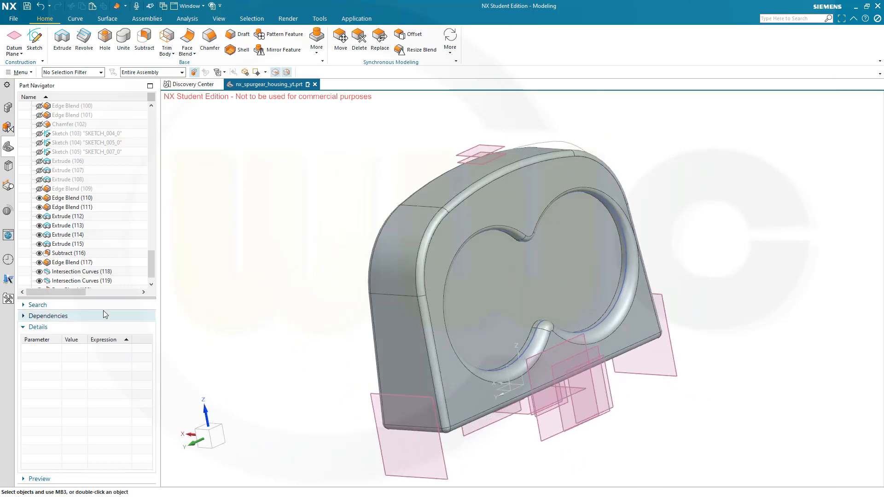
scroll(278, 267, up, 3)
scroll(278, 267, down, 2)
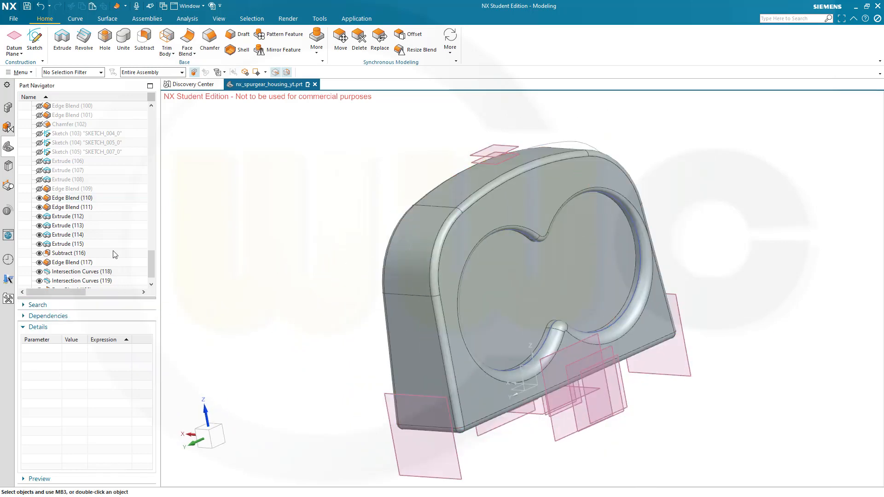
Turn off timestamp order in the model history and show the solid bodies Extrude (106), Extrude (107) and Extrude (108).
scroll(114, 255, down, 1)
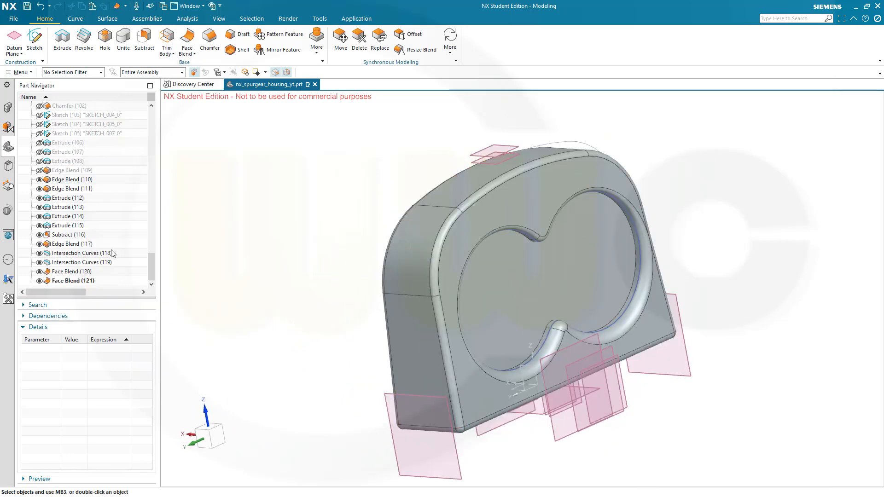
right_click(96, 100)
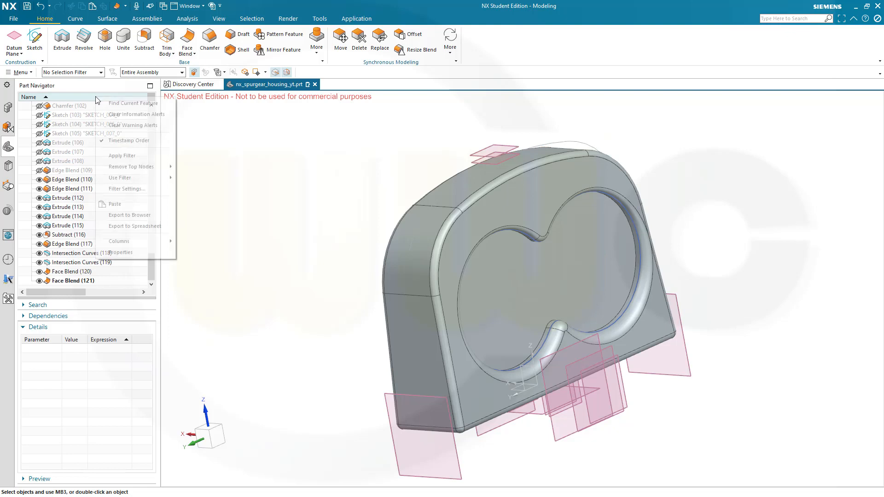
click(129, 140)
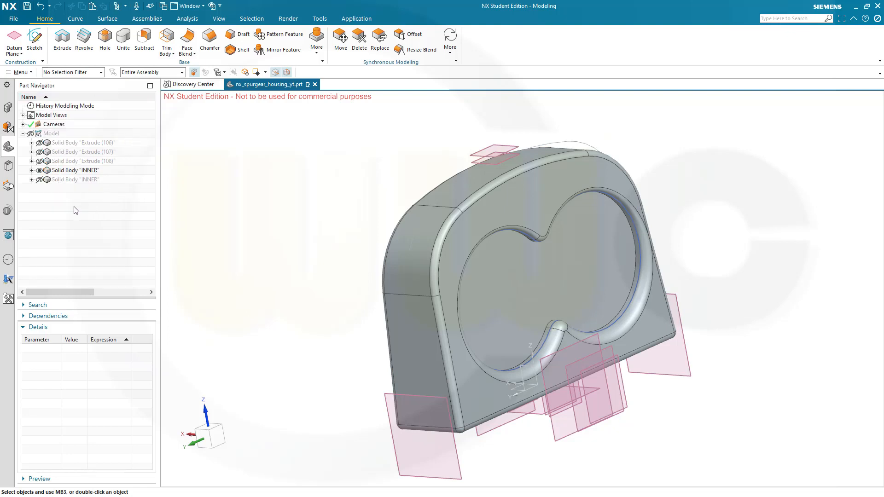
click(40, 180)
click(40, 179)
click(39, 162)
click(39, 152)
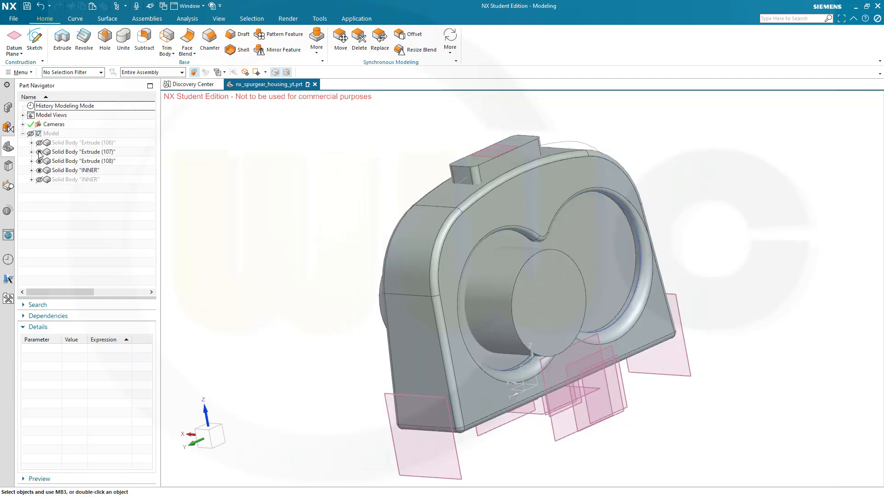
click(39, 143)
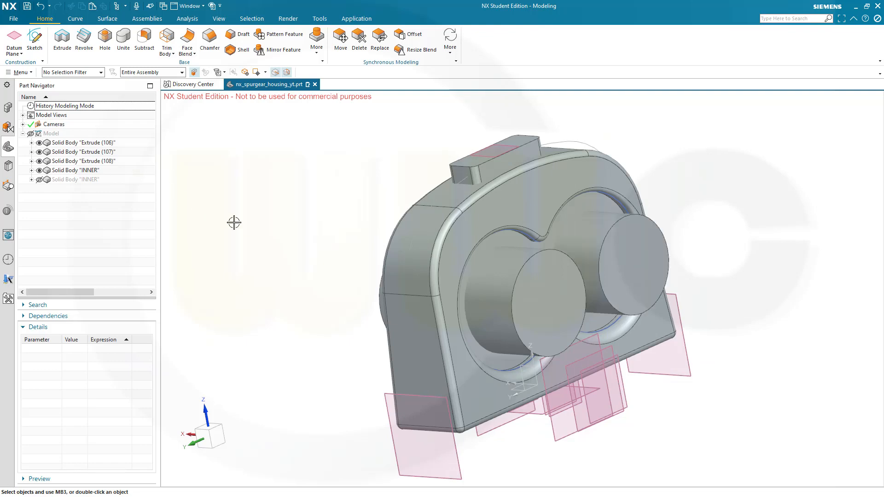
middle_drag(369, 282, 327, 235)
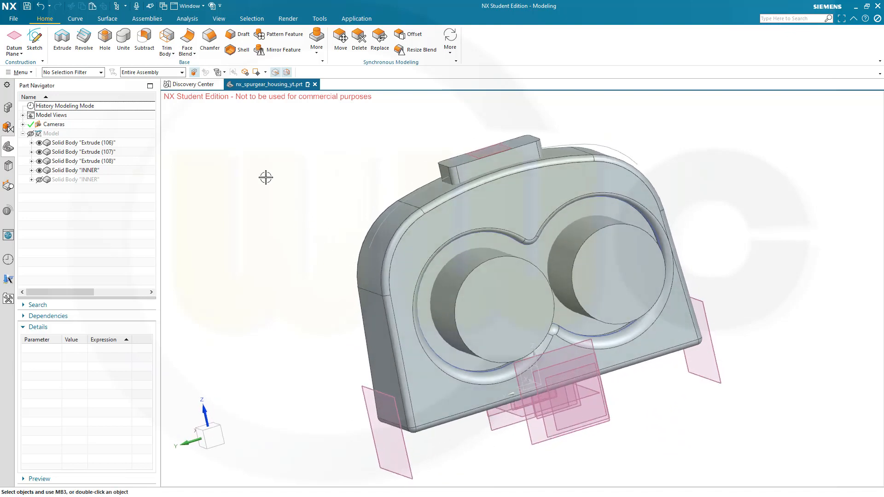
Unite the inner body with the two cylindrical bodies and the block that protrudes from its crown.
click(125, 42)
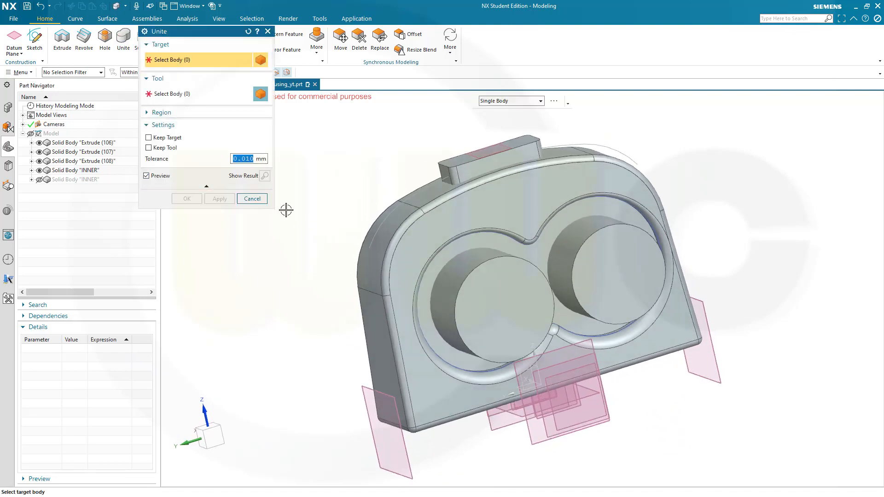
click(484, 289)
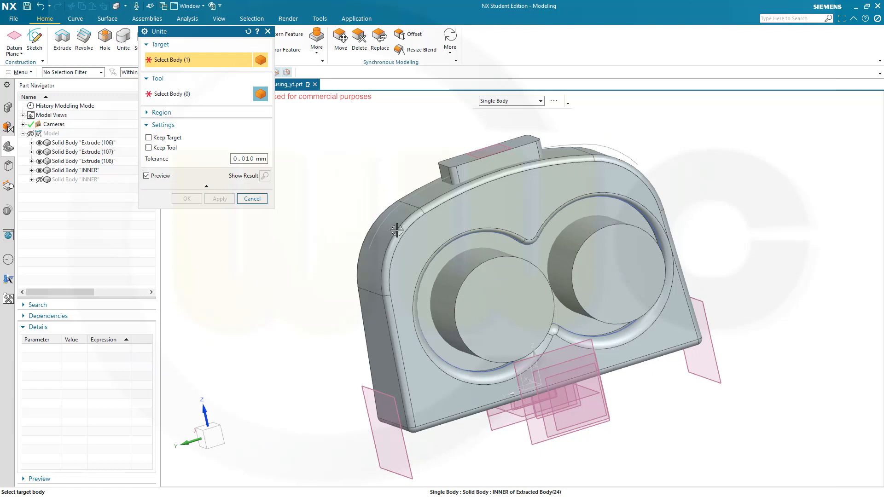
click(483, 288)
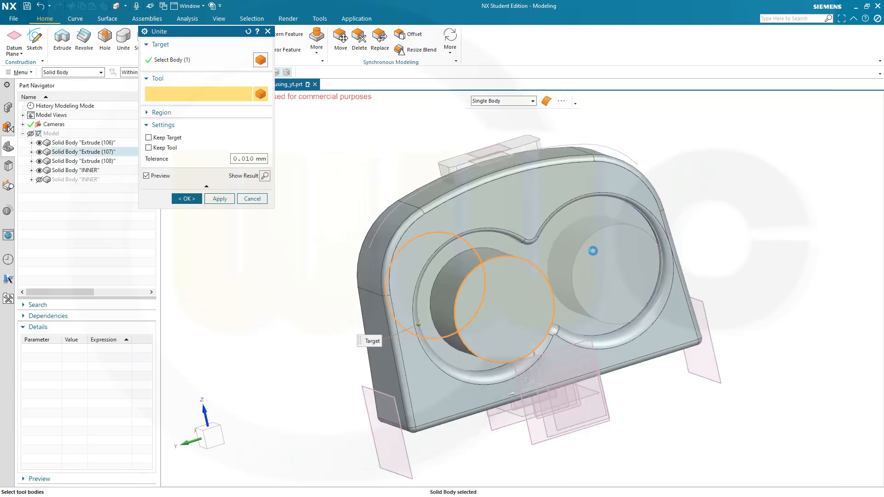
click(593, 251)
click(465, 157)
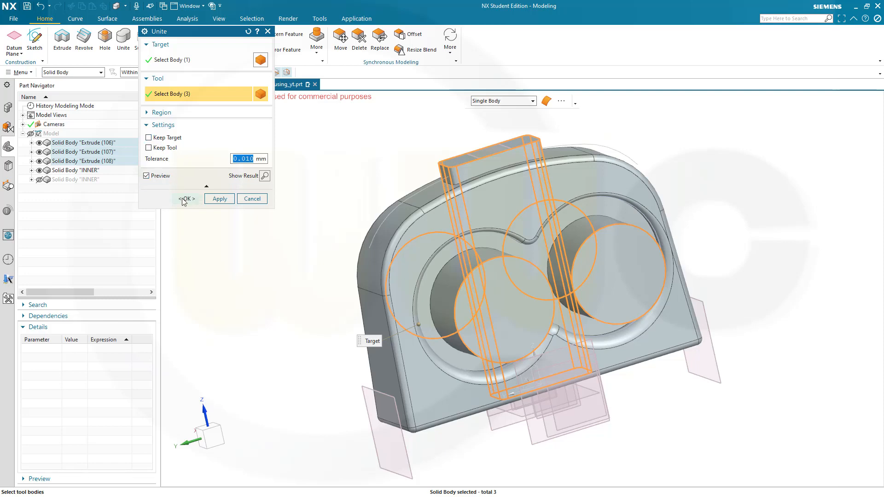
click(186, 199)
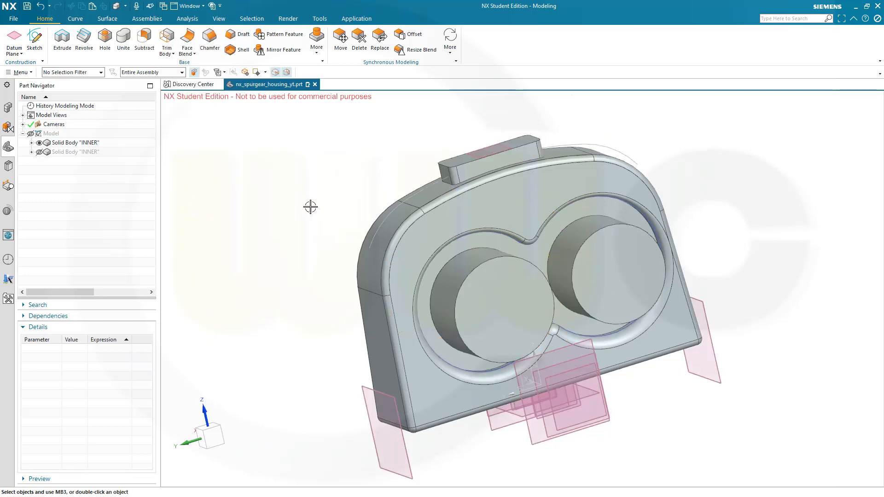
Apply a 5 mm tangent edge blend around the base of the block where it meets the inner body's crown.
middle_drag(395, 184, 425, 199)
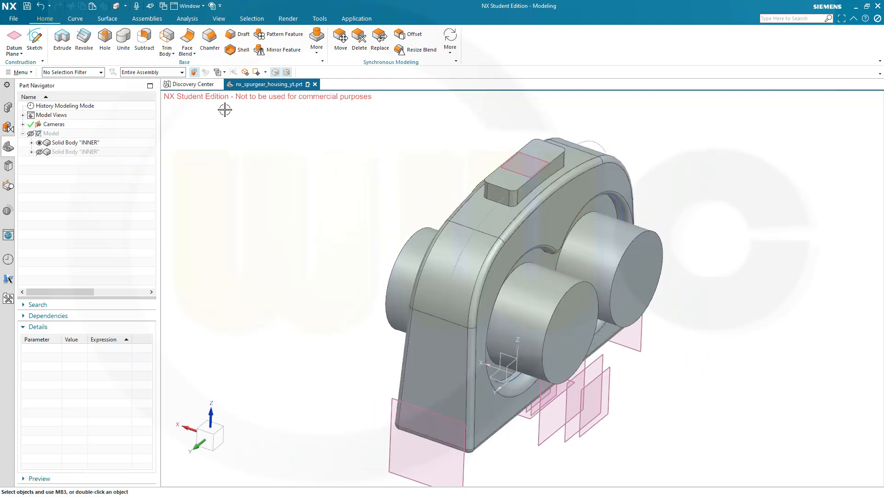
click(195, 55)
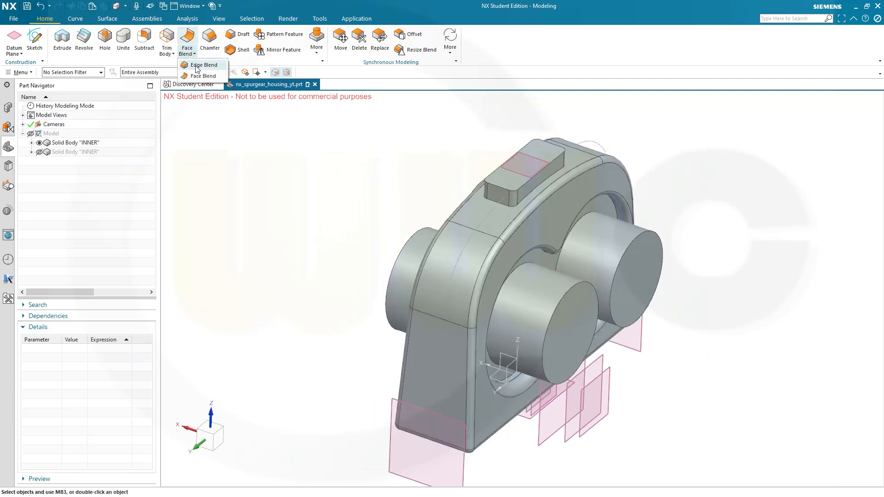
click(204, 66)
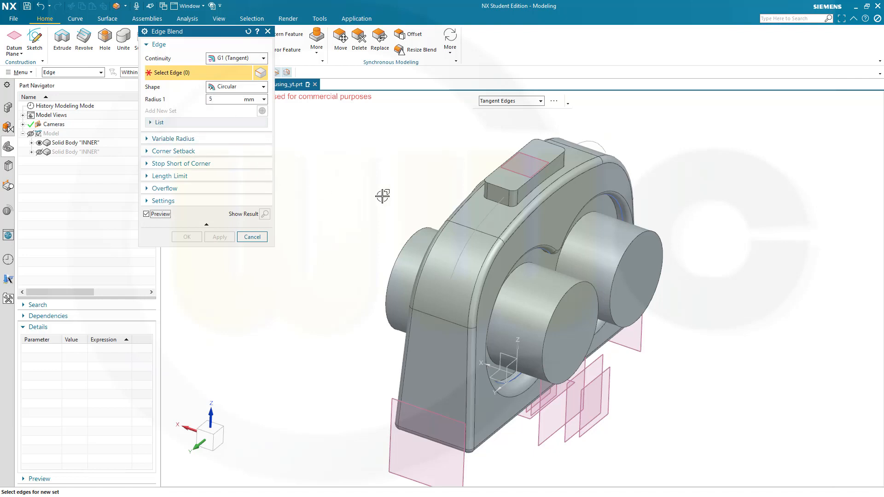
click(532, 194)
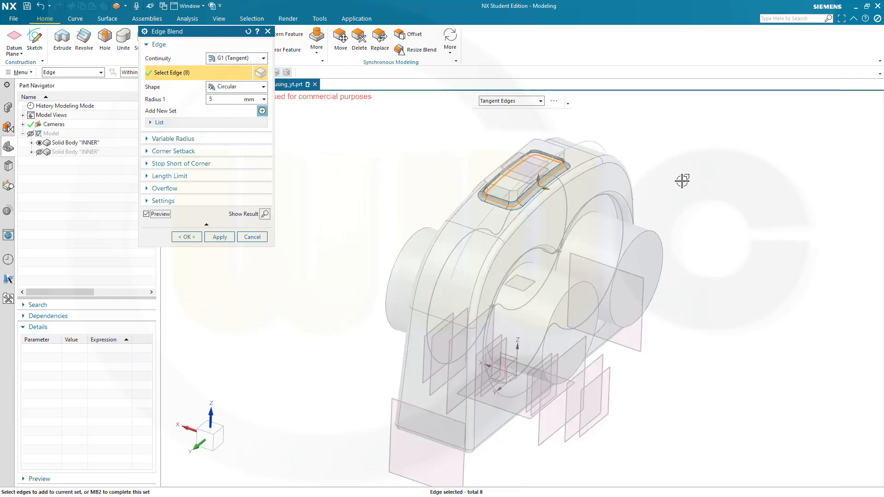
click(183, 238)
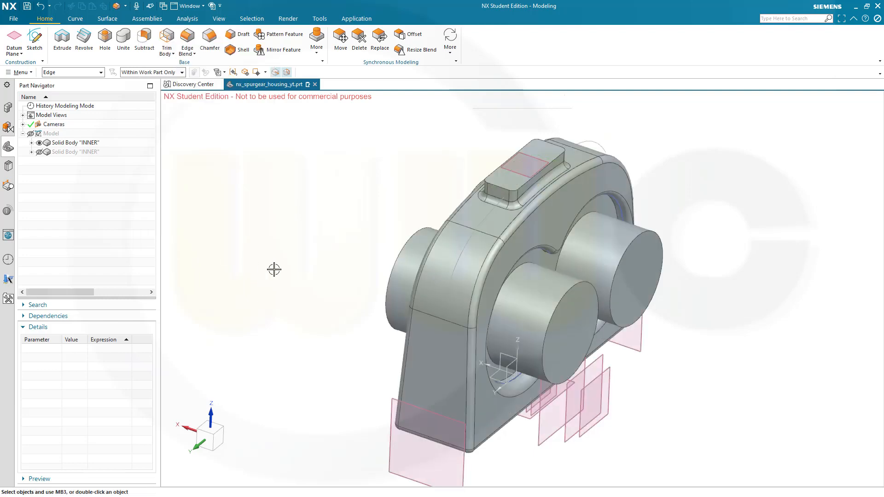
mouse_move(643, 410)
middle_down()
mouse_move(629, 331)
mouse_move(567, 367)
mouse_move(582, 381)
mouse_move(691, 393)
mouse_move(743, 387)
mouse_move(742, 359)
mouse_move(730, 385)
mouse_move(626, 386)
middle_up()
click(40, 161)
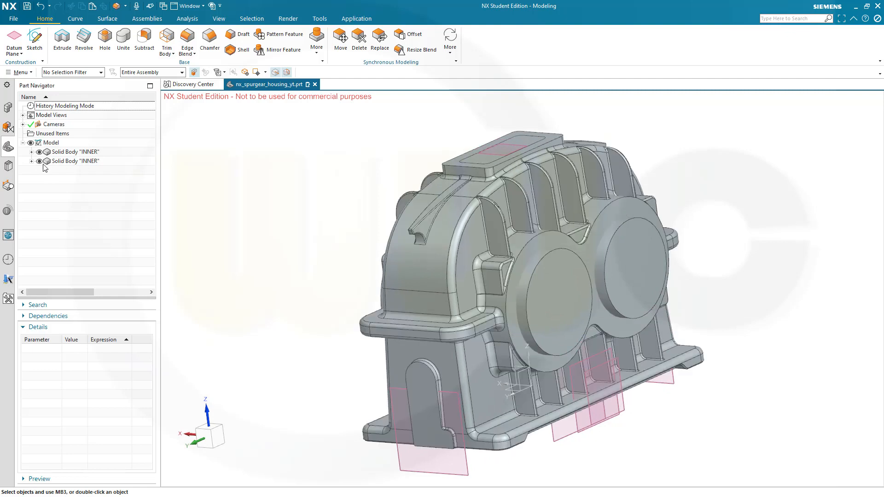
right_click(68, 161)
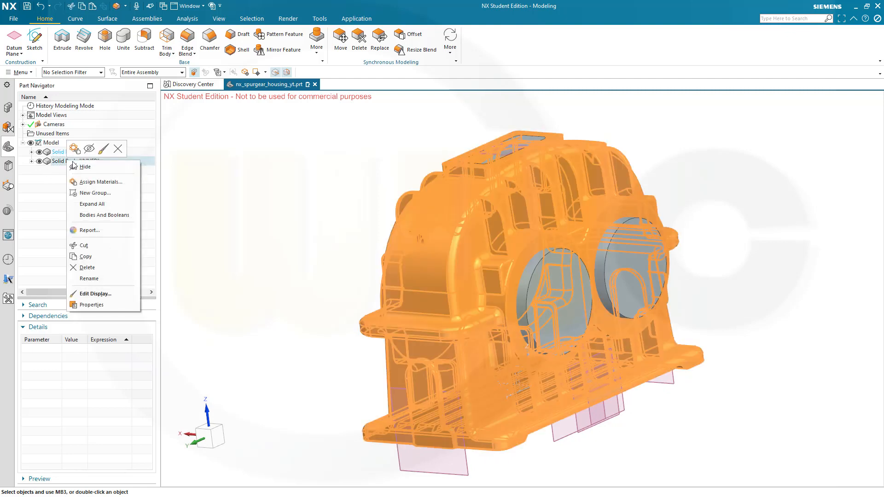
click(89, 148)
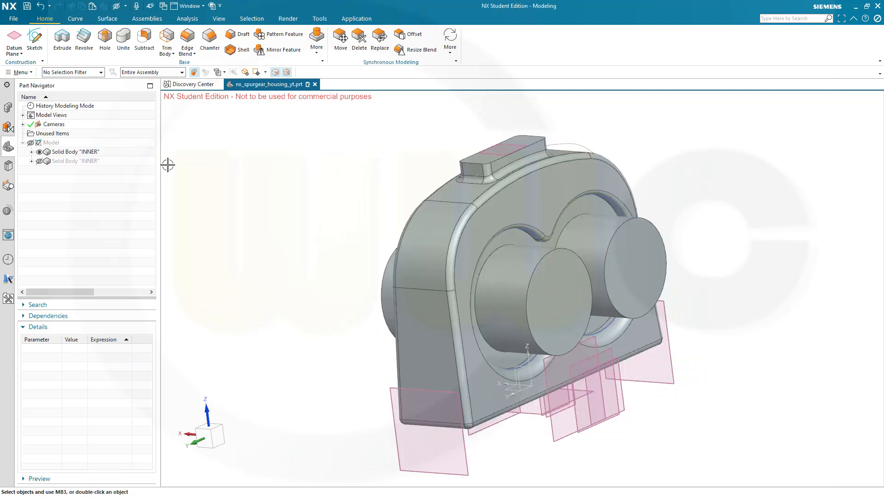
Show the hidden outer housing body and set its shaded display translucency to 50.
click(95, 162)
right_click(95, 162)
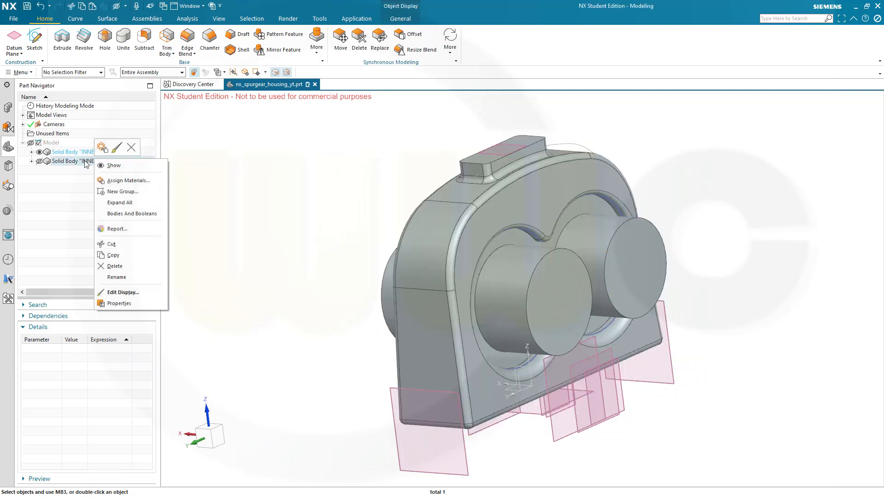
click(101, 165)
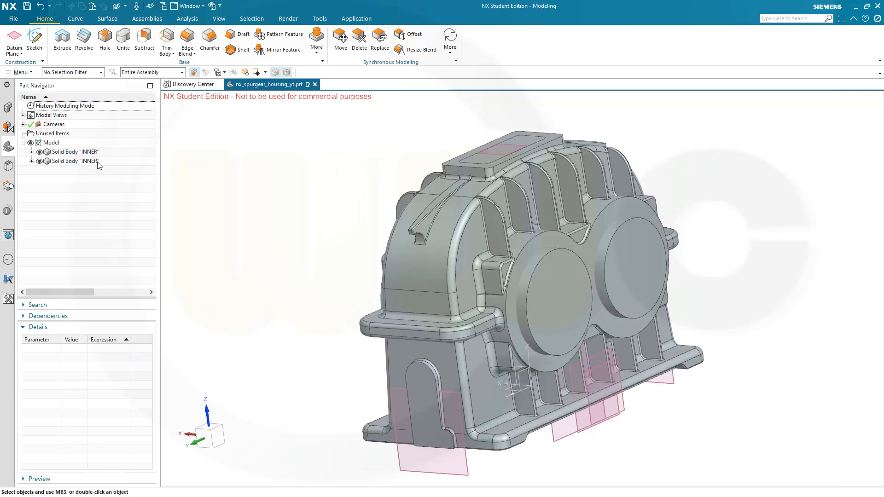
right_click(98, 162)
click(124, 152)
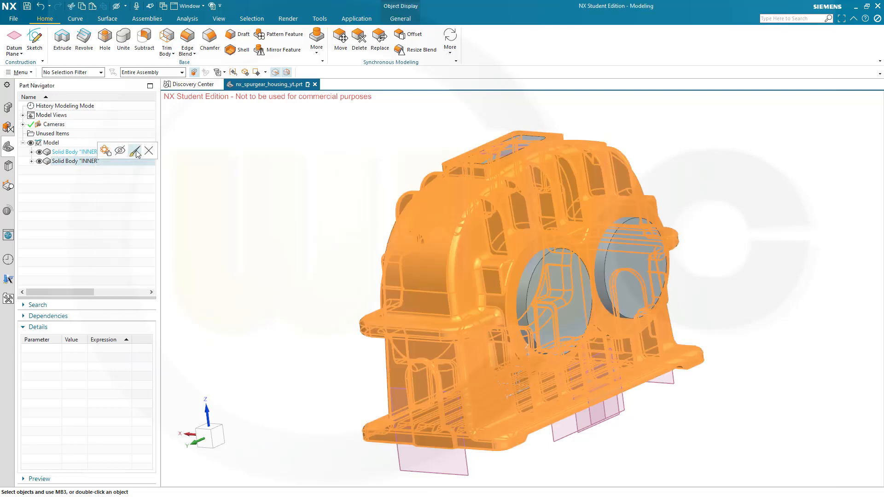
drag(155, 162, 208, 165)
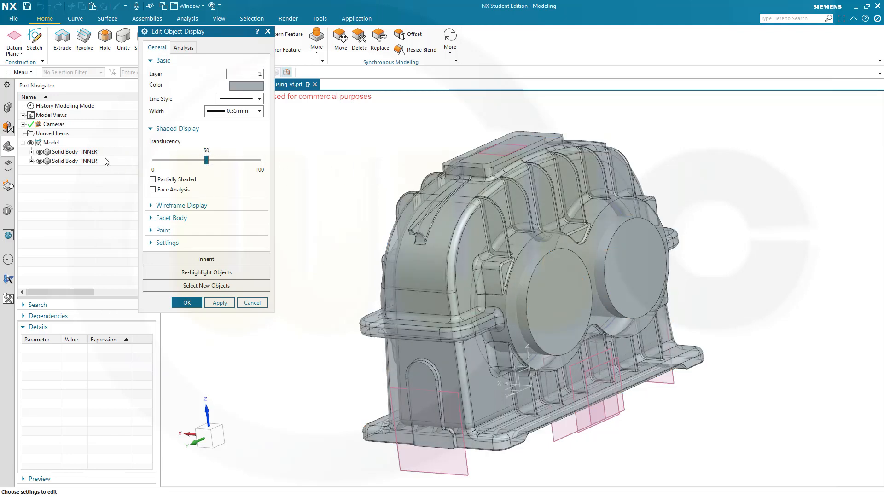
click(190, 304)
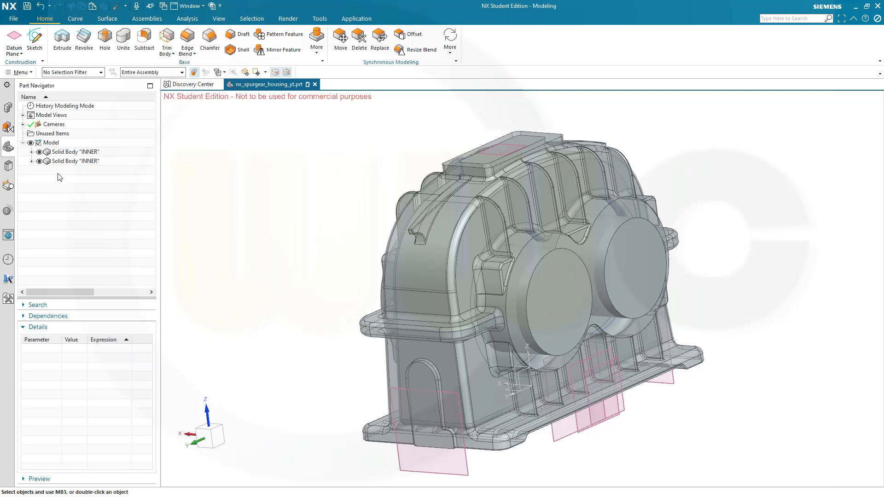
Change the inner solid body's display colour to magenta.
click(63, 153)
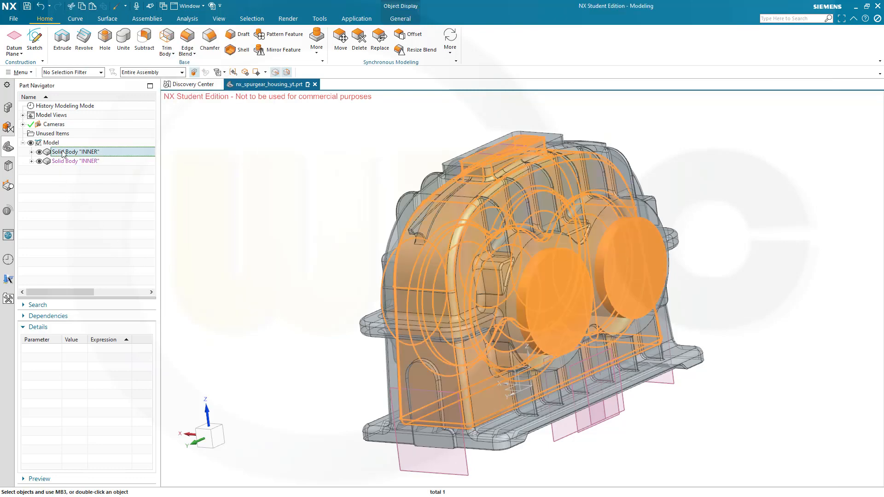
right_click(63, 153)
click(100, 142)
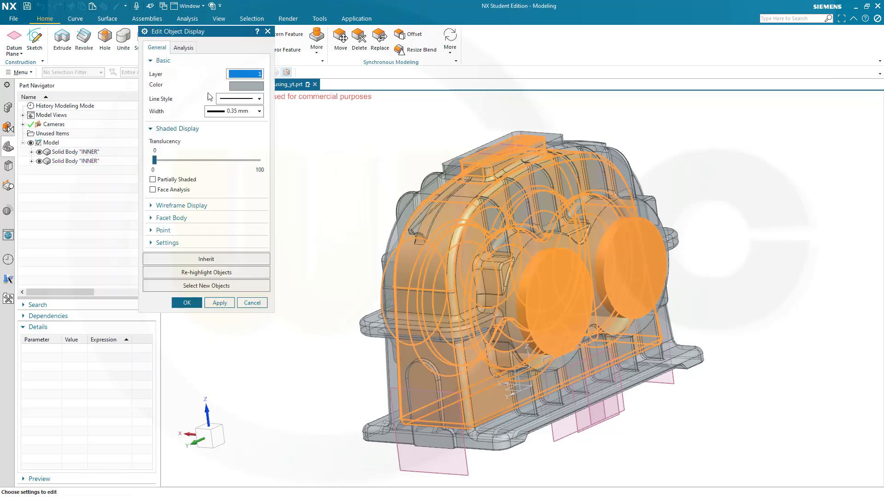
click(245, 87)
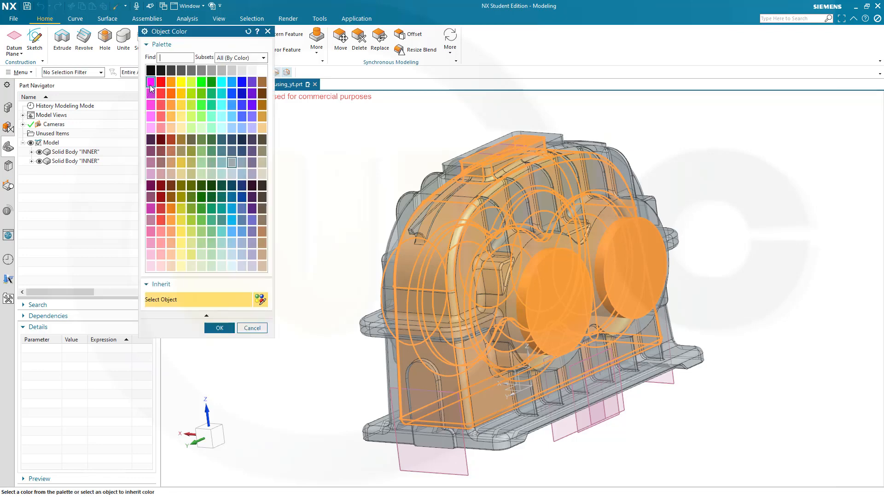
click(219, 328)
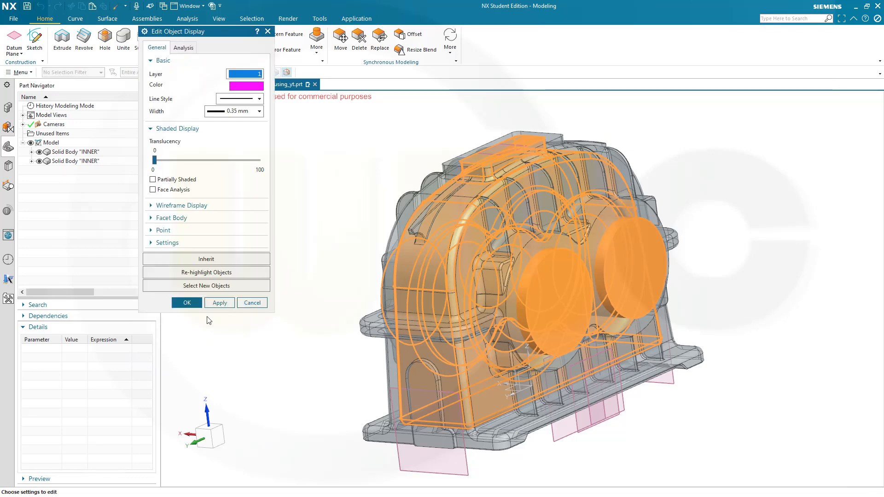
click(186, 303)
Subtract the magenta inner body from the translucent outer housing body without keeping either original.
middle_drag(295, 279, 322, 276)
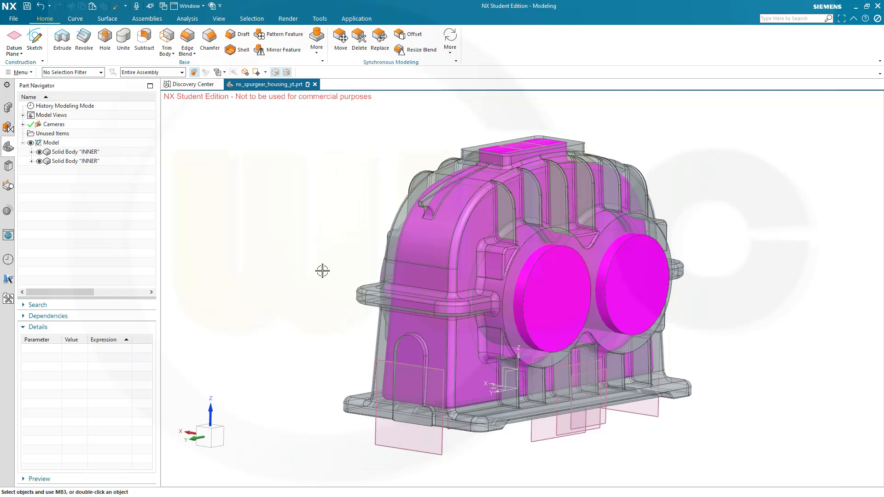
click(143, 39)
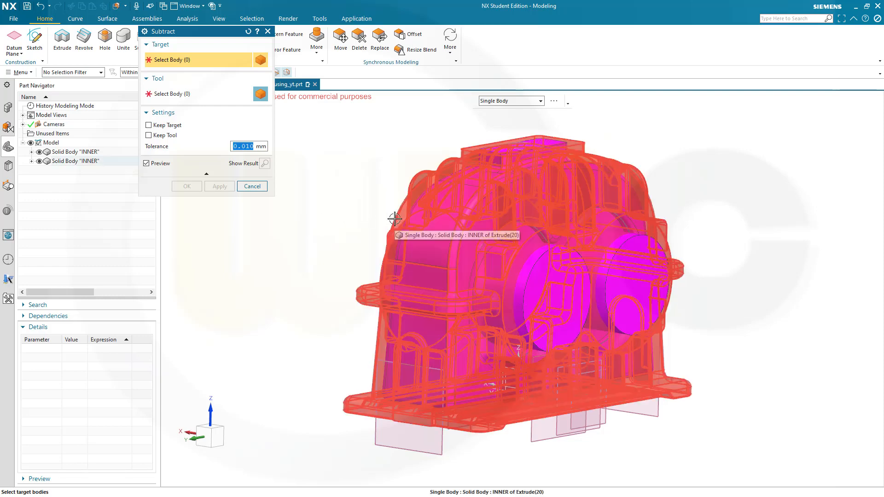
click(393, 217)
click(181, 96)
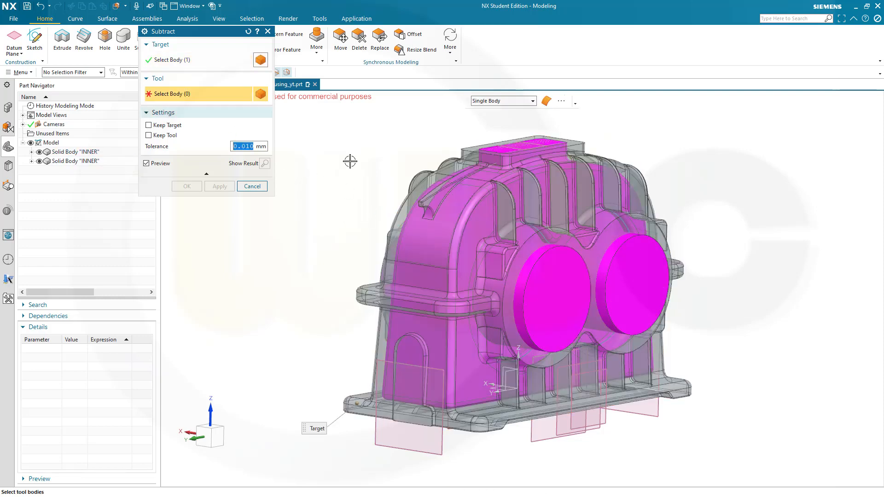
click(550, 293)
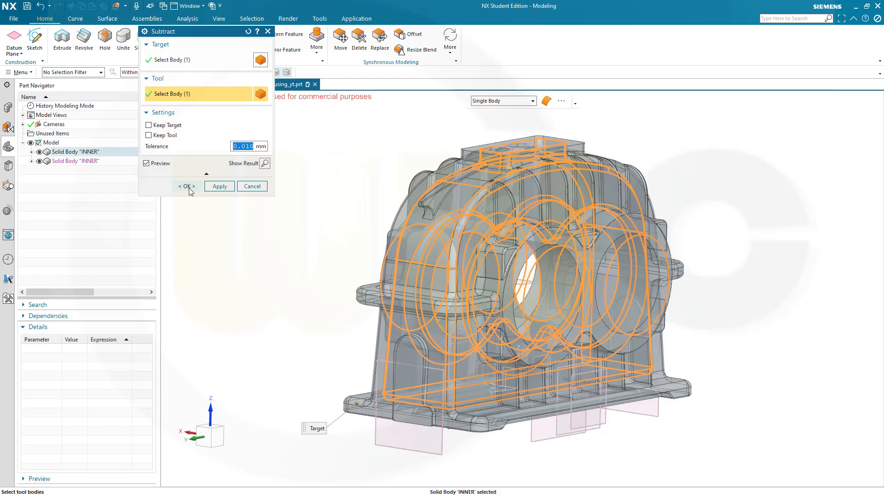
click(187, 185)
middle_drag(294, 220, 378, 217)
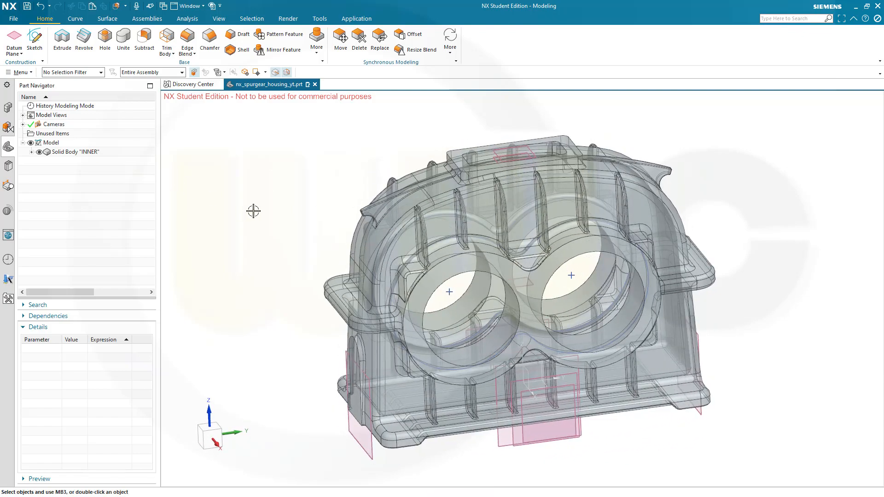